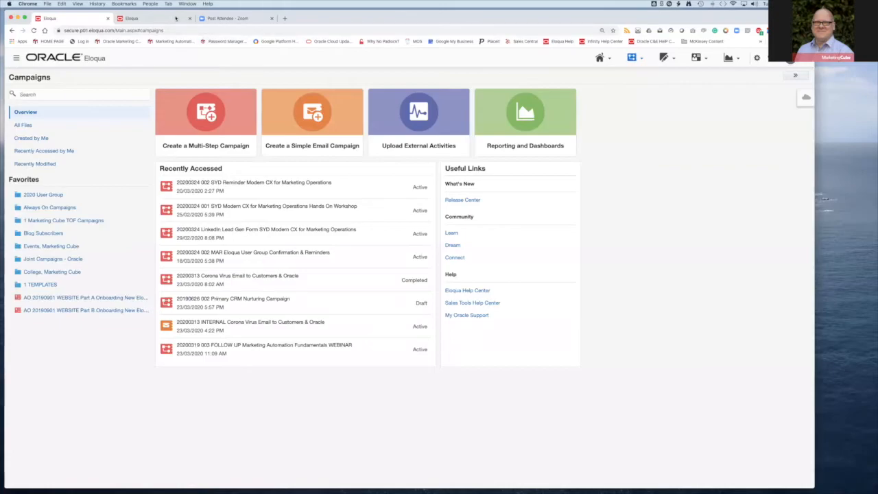
Open the SEED LIST Marketing Cube segment from the recently accessed segments
mouse_move(698, 59)
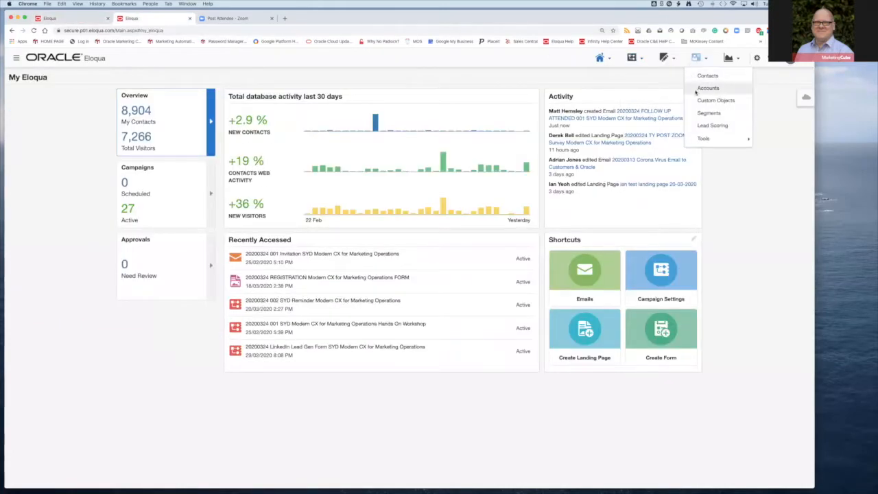
left_click(707, 112)
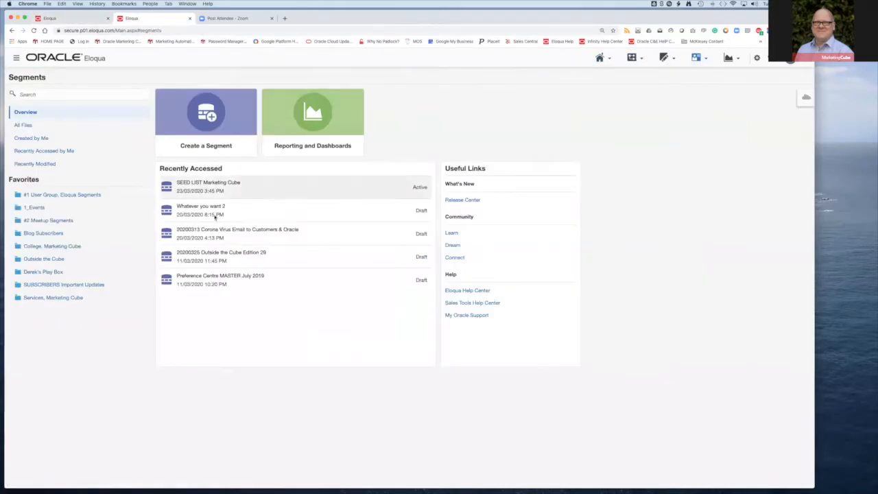
left_click(206, 190)
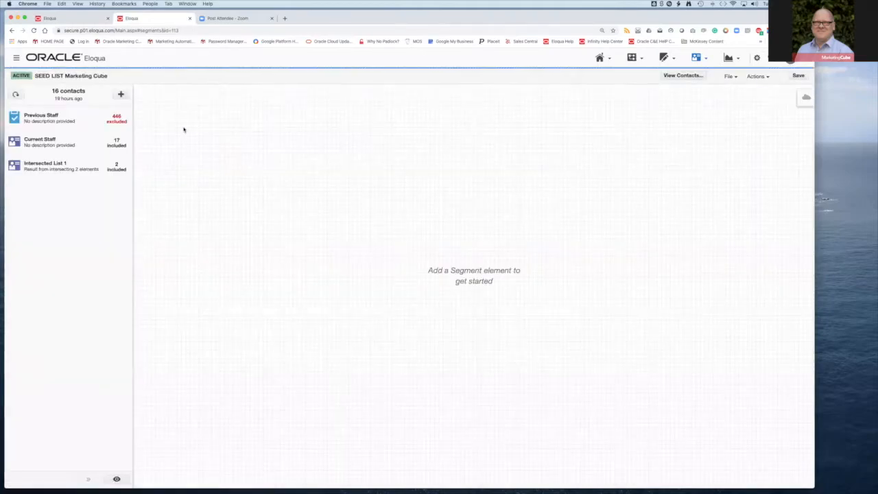
Create a new multi-step campaign with a Segment Members step connected to an Email step below it
left_click(78, 20)
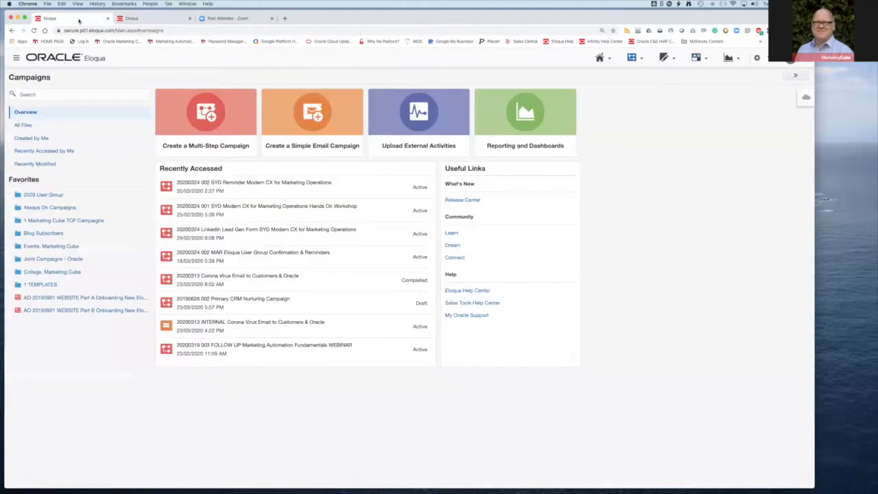
left_click(192, 118)
double_click(162, 151)
double_click(48, 128)
left_click_drag(302, 223, 339, 121)
left_click_drag(59, 178, 382, 199)
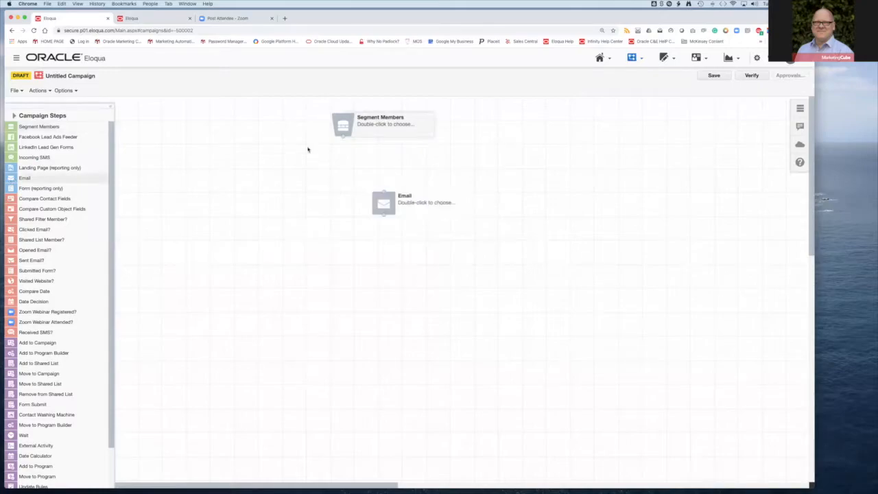
left_click_drag(356, 134, 361, 185)
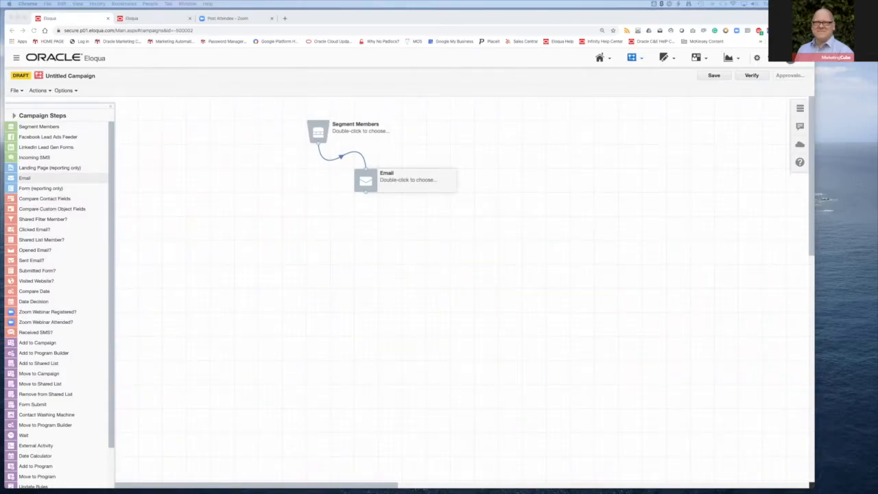
Configure the Segment Members step to add members regularly until the campaign is deactivated, re-evaluating every 1 hour
double_click(318, 131)
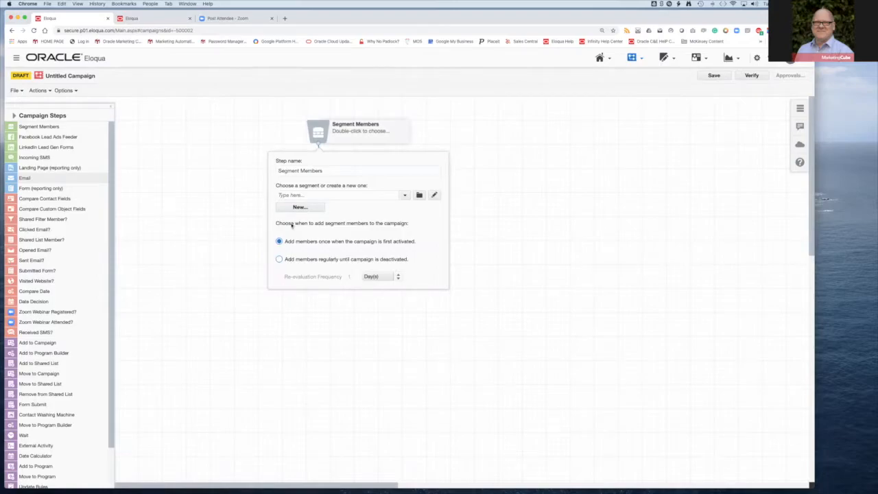
left_click(280, 259)
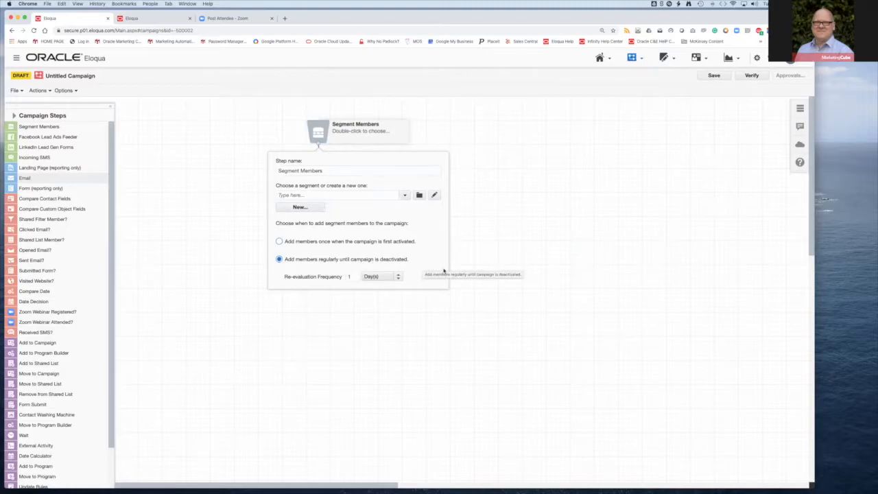
left_click(392, 277)
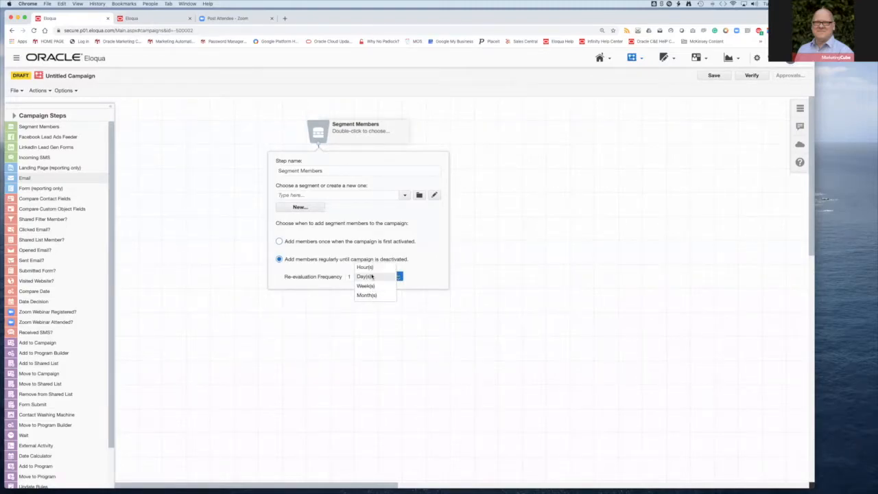
left_click(369, 267)
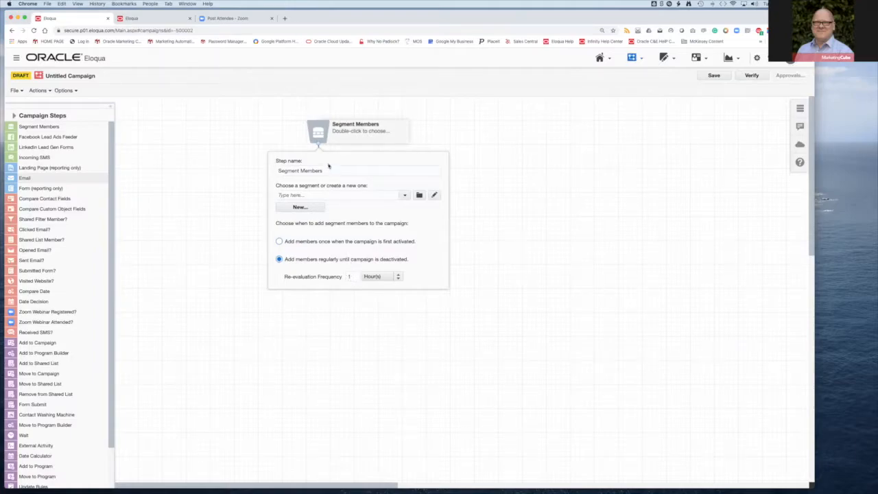
Copy the open segment's name and choose SEED LIST Marketing Cube as the segment for the campaign's Segment Members step
left_click(166, 19)
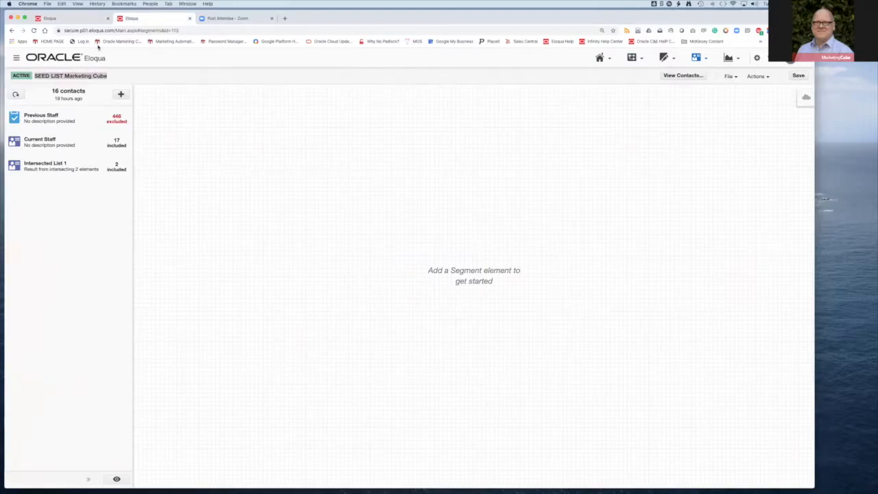
left_click(80, 18)
left_click(384, 195)
type("SEED LIST Marketing Cube")
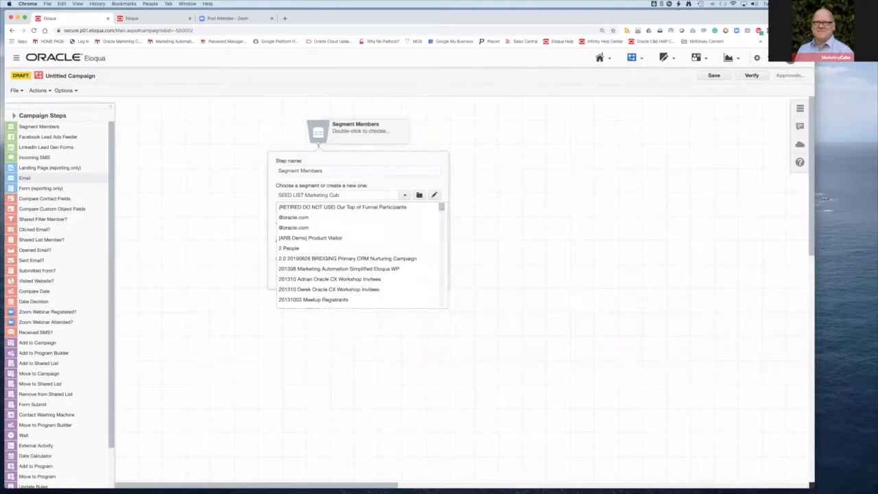
left_click(357, 209)
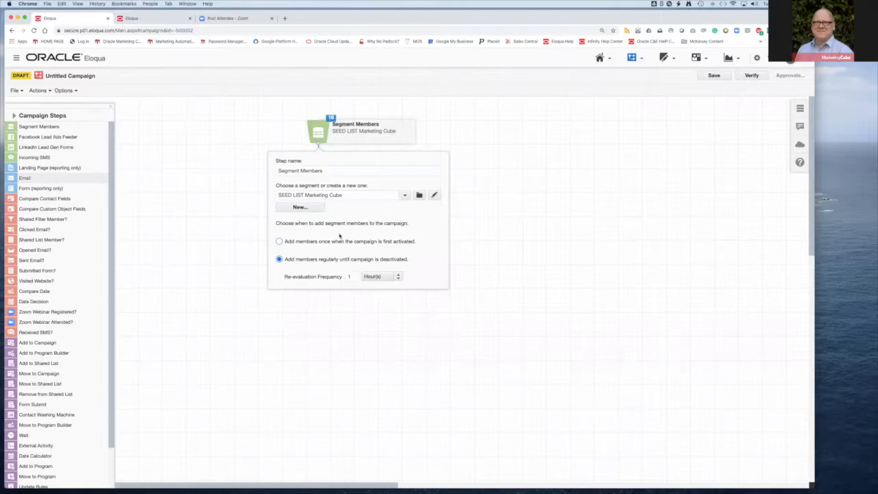
left_click(271, 149)
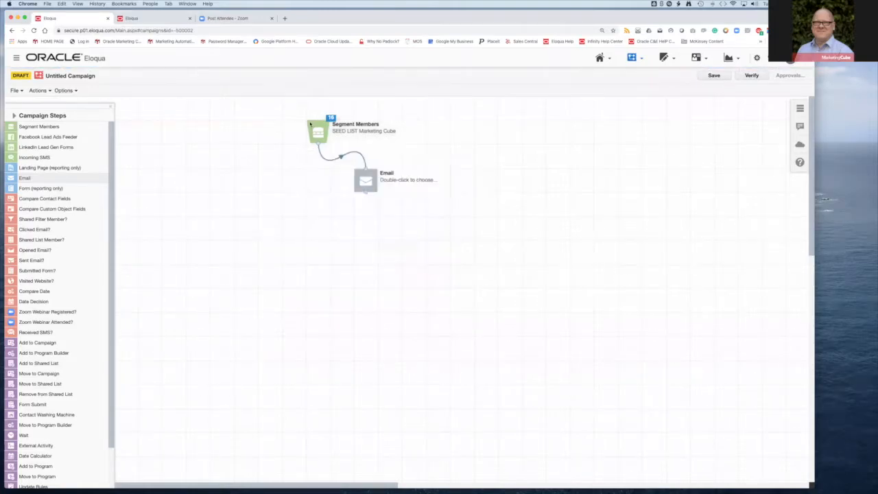
Add an Individual Contacts element to the SEED LIST Marketing Cube segment
left_click(167, 19)
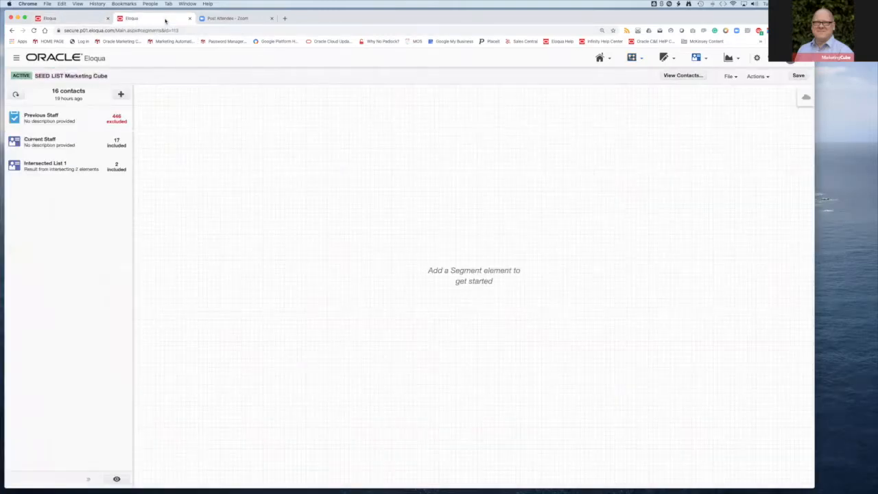
left_click(121, 97)
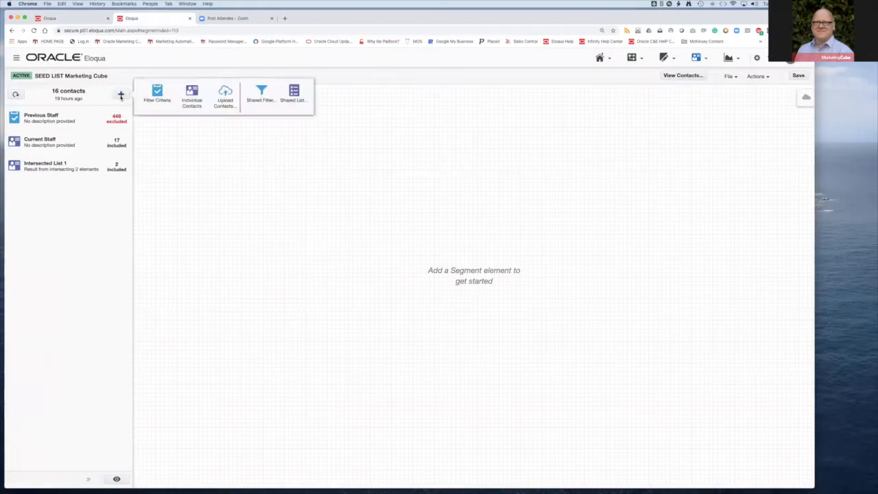
left_click(191, 94)
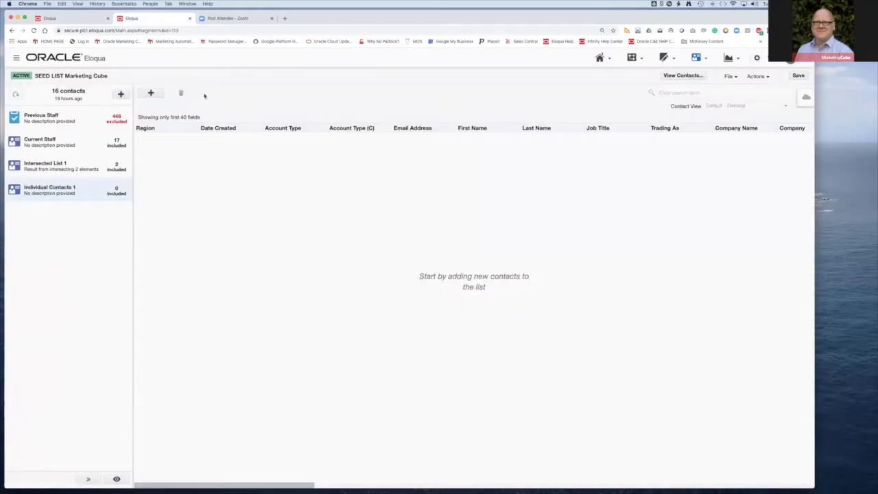
Search the contacts by a first name for the new individual contacts list, and close the search without adding anyone
left_click(151, 95)
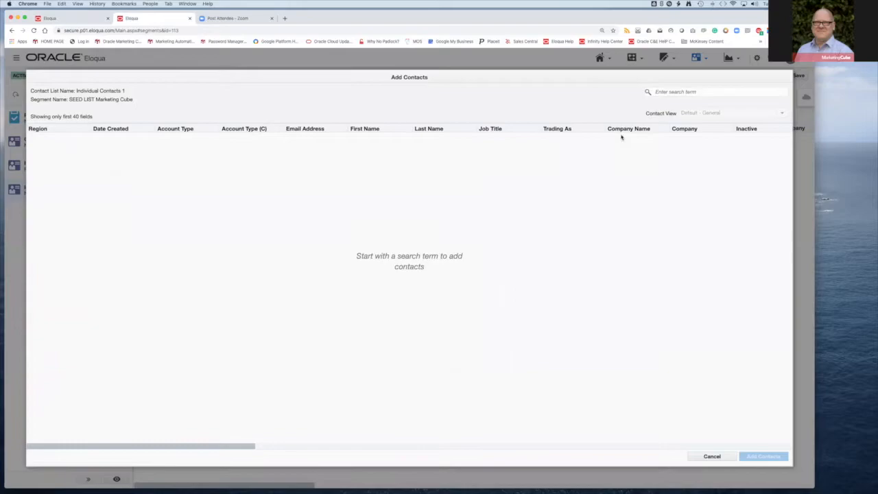
left_click(676, 93)
type("tim")
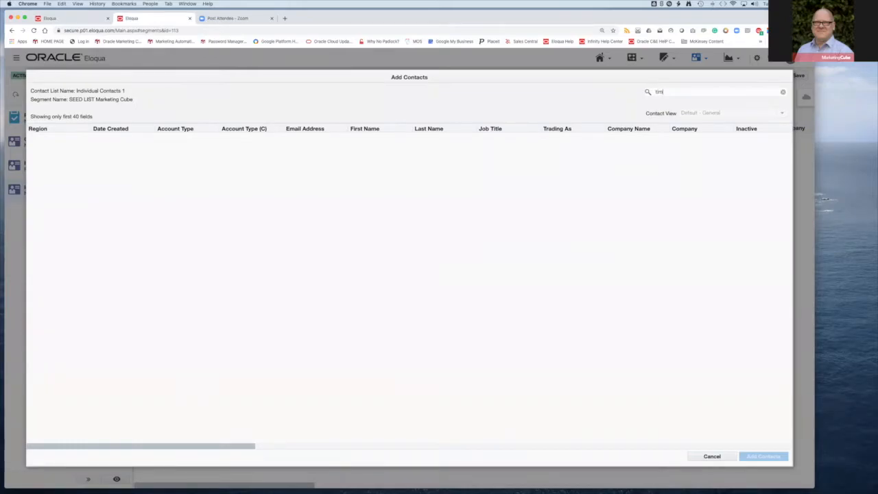
key("Return")
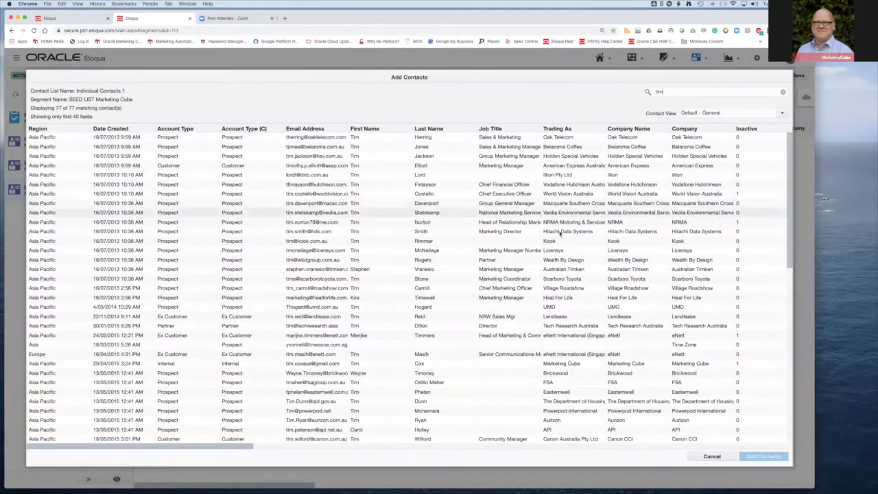
left_click(711, 456)
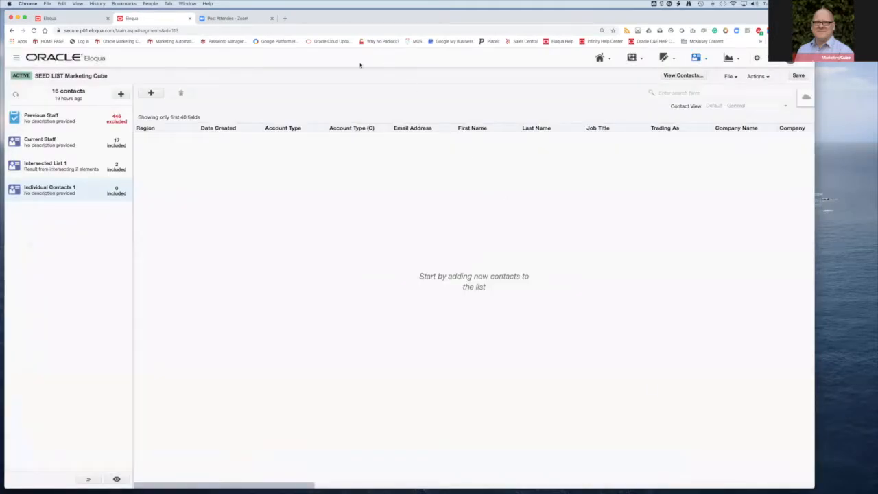
Return to the campaign canvas and review when the Segment Members step adds members to the campaign
left_click(86, 19)
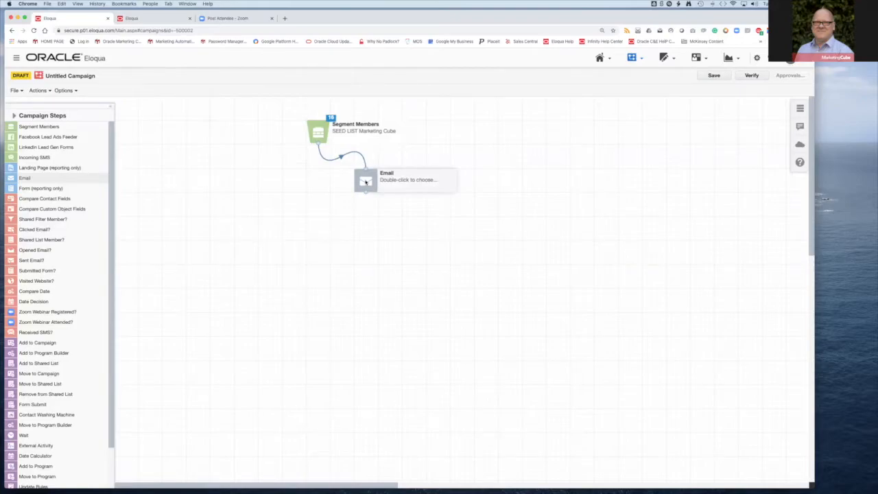
left_click(147, 19)
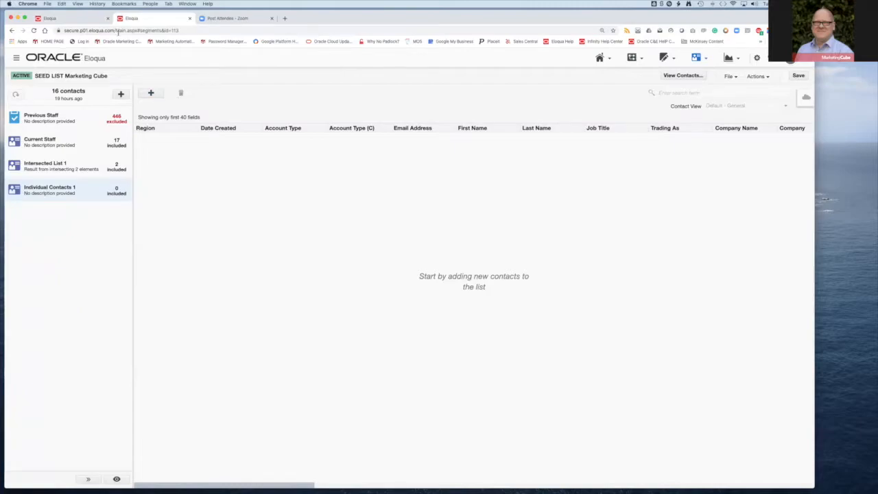
left_click(76, 18)
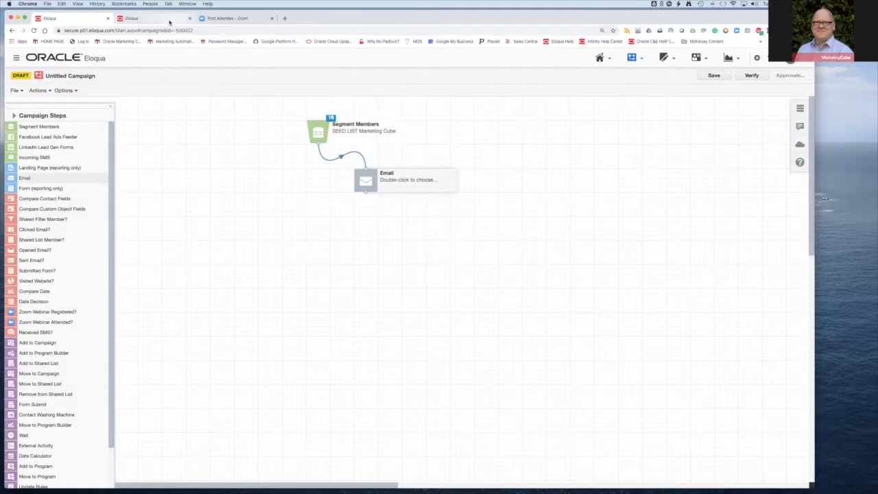
double_click(318, 132)
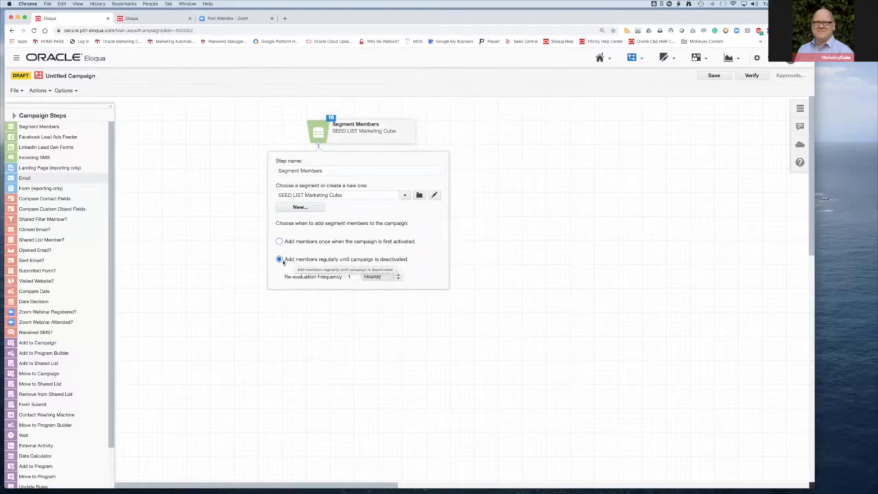
left_click(155, 20)
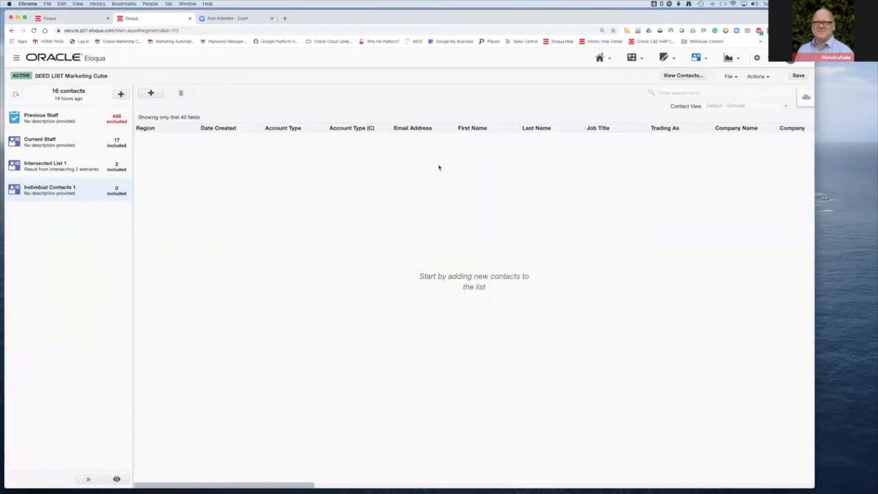
left_click(151, 94)
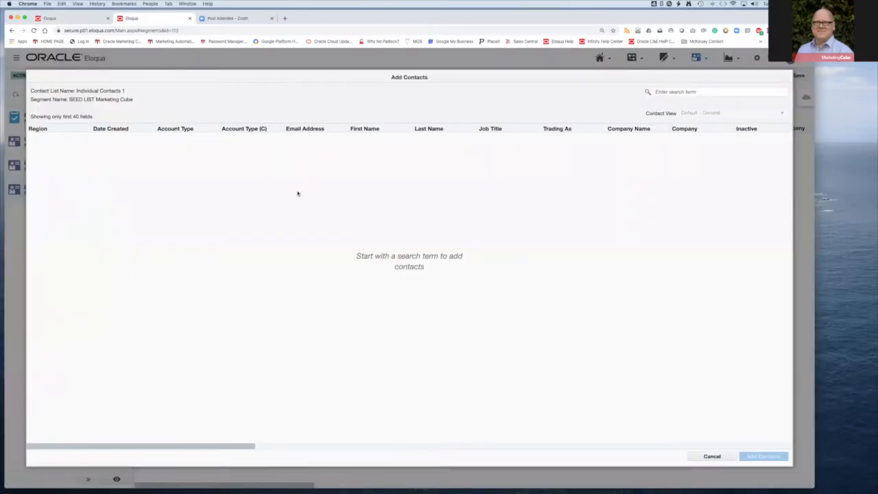
key("Escape")
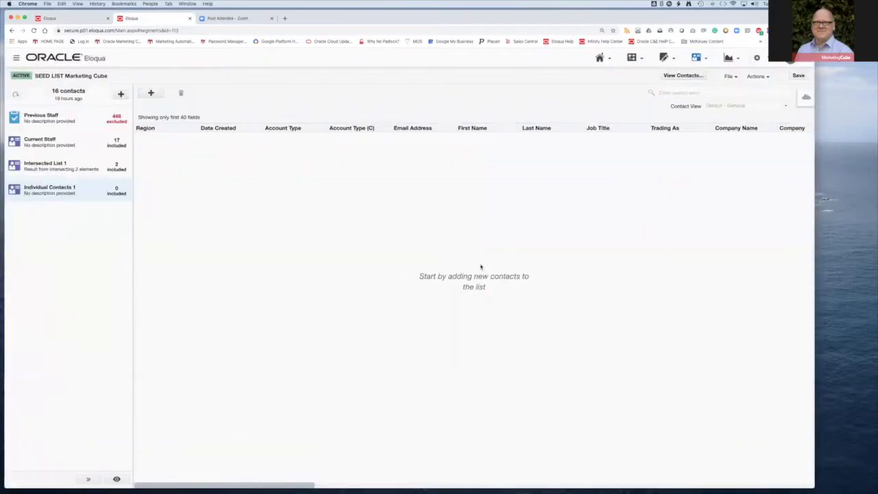
View the contact upload wizard for the SEED LIST Marketing Cube segment and close it without importing a file
left_click(121, 94)
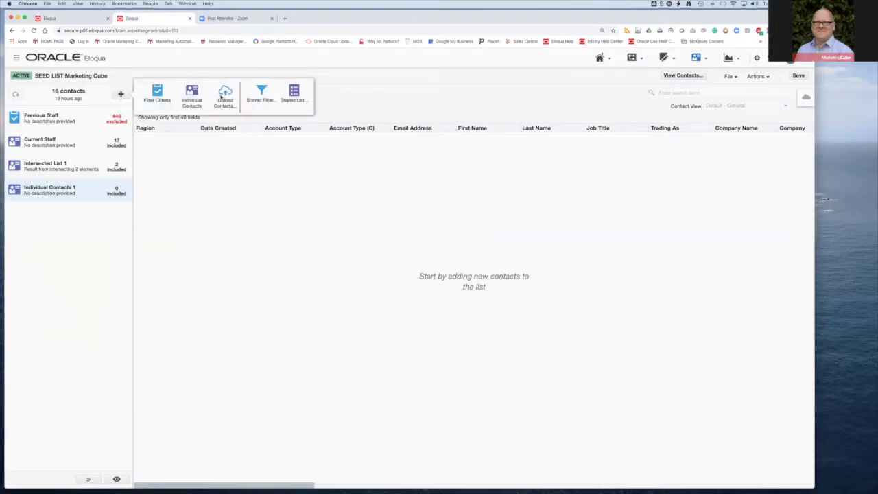
left_click(226, 96)
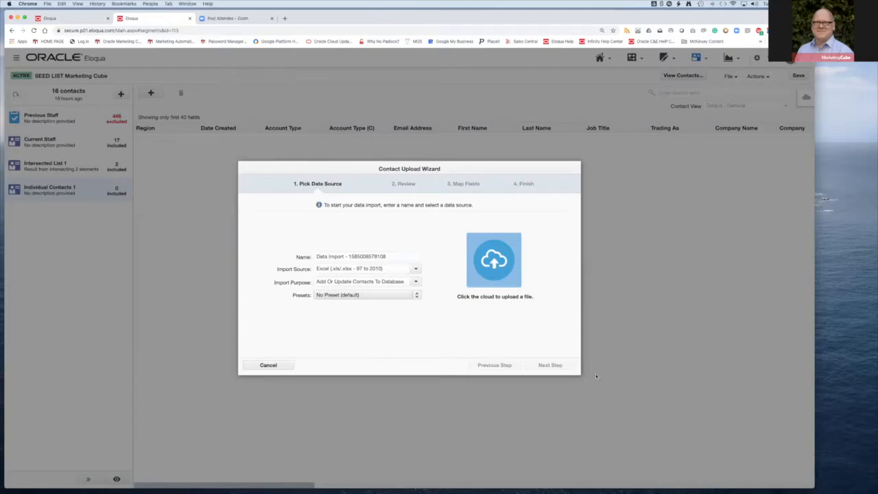
left_click(273, 366)
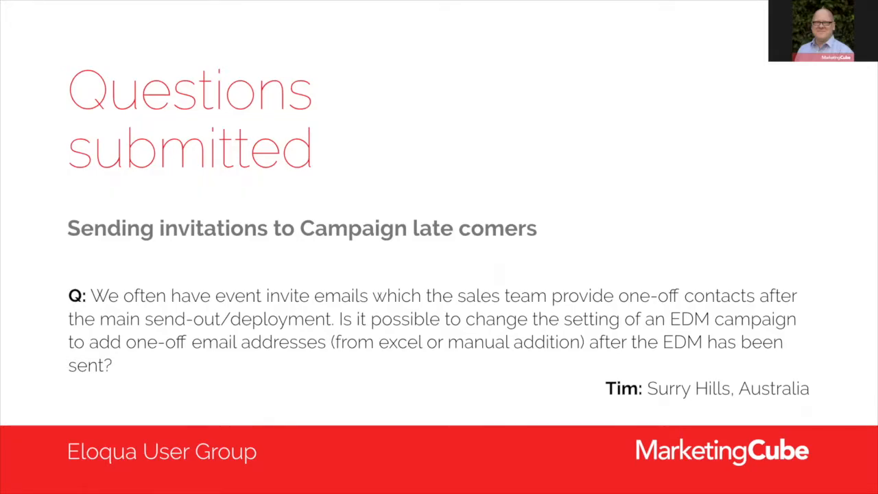
key("Right")
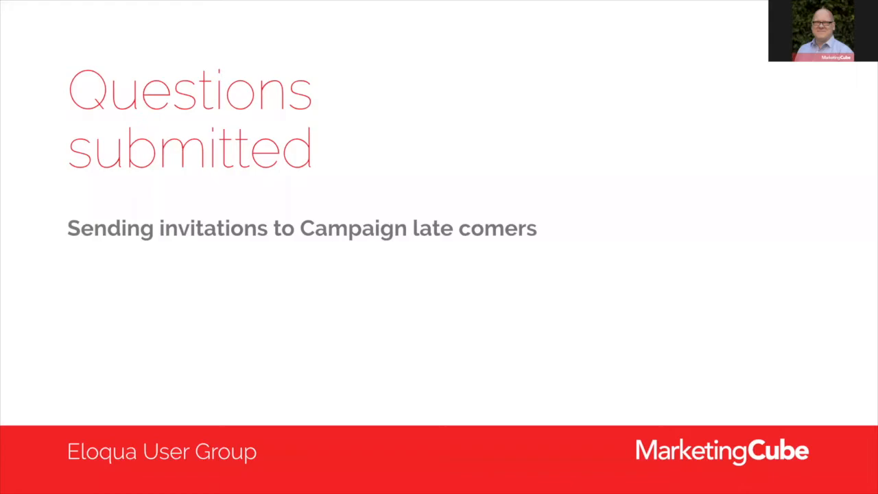
key("Right")
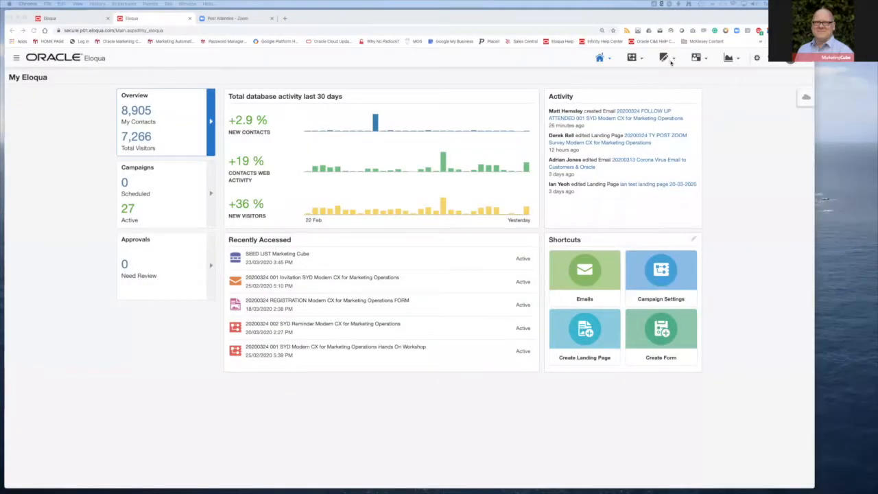
Open the existing Lead Score Model in lead scoring and view its engagement criteria
left_click(671, 59)
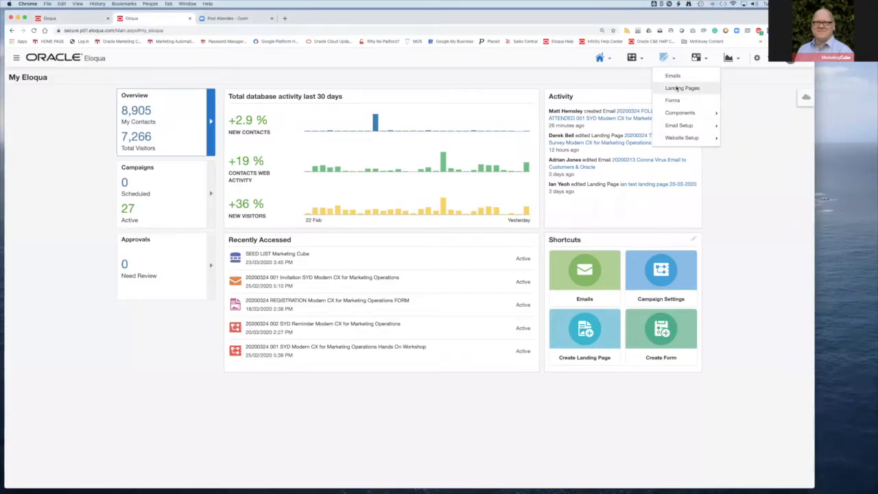
mouse_move(678, 115)
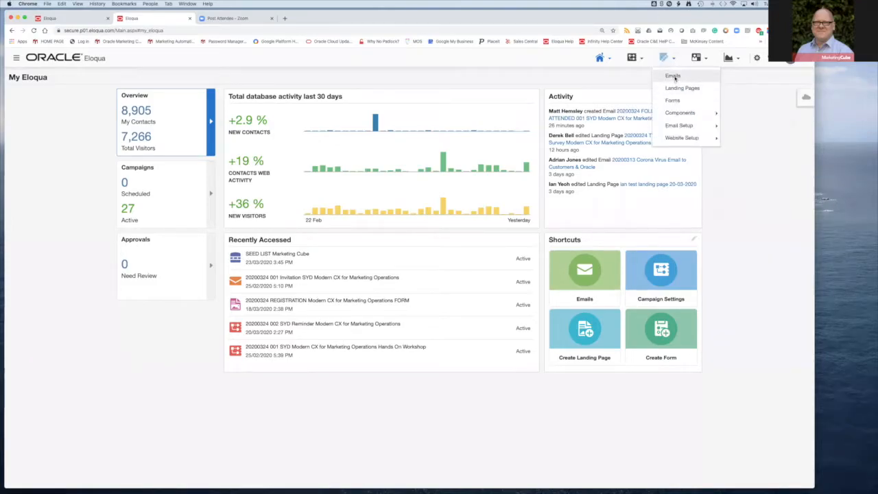
mouse_move(698, 59)
left_click(712, 125)
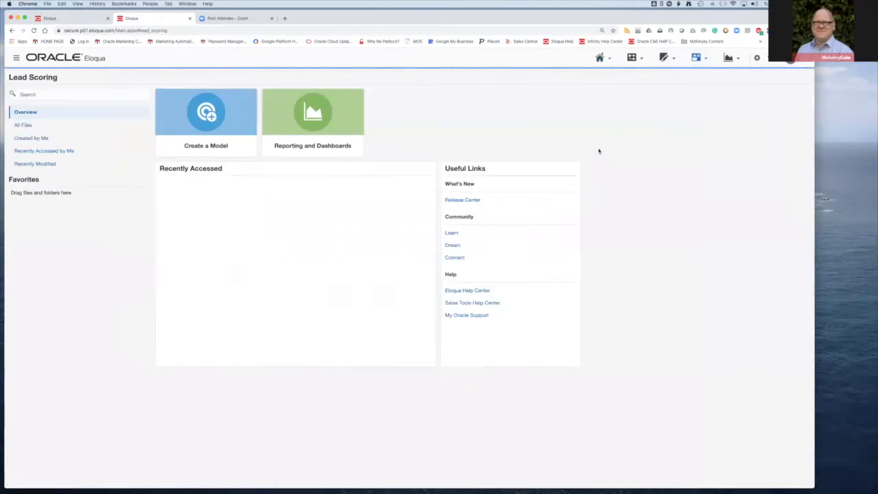
left_click(199, 187)
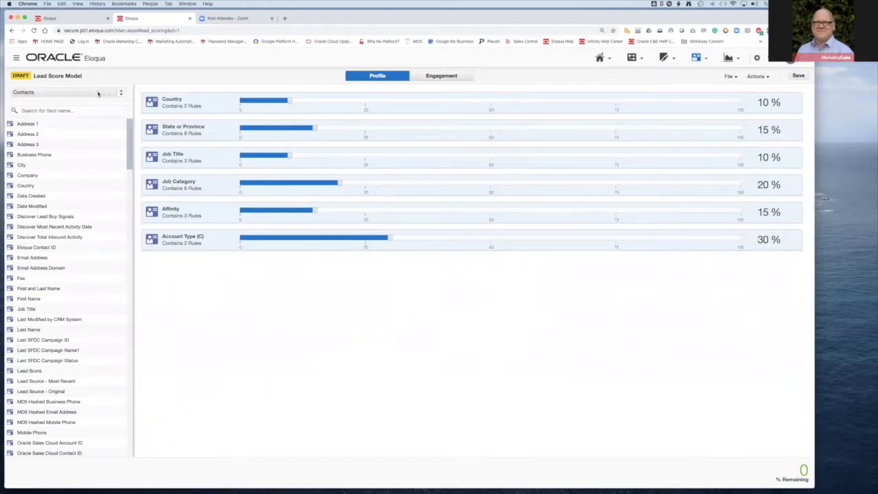
left_click(106, 95)
left_click(106, 92)
left_click(429, 77)
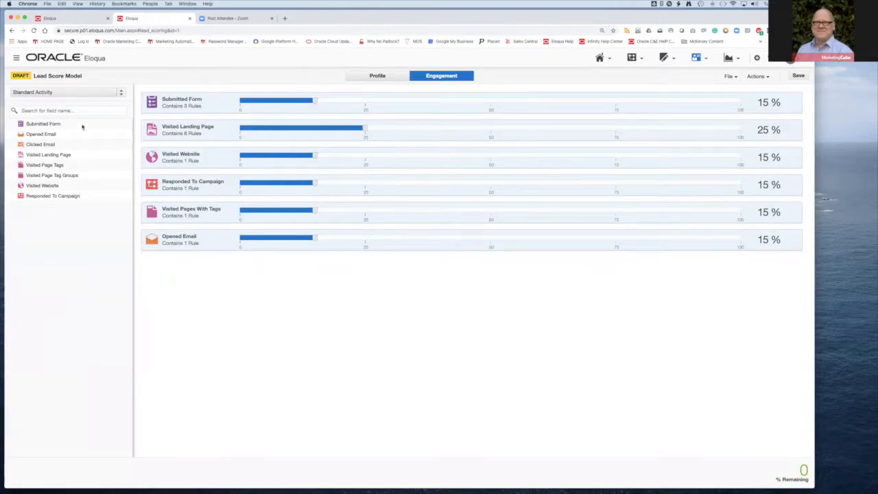
Search the Contacts fields of the lead score model's engagement criteria for "ext" and clear the search
left_click(119, 94)
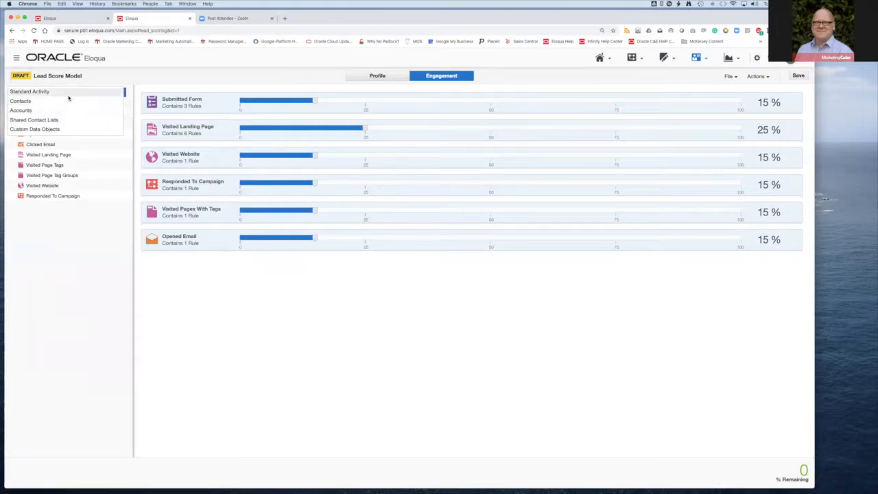
left_click(72, 101)
left_click(73, 110)
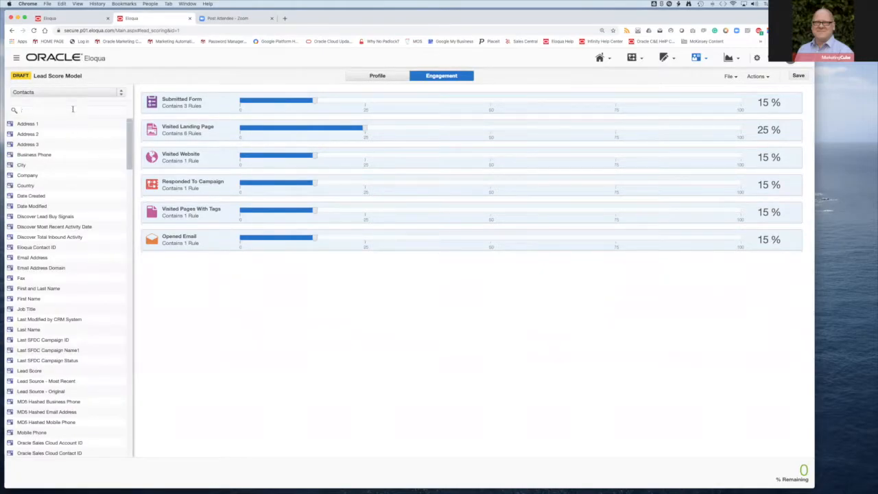
type("ext")
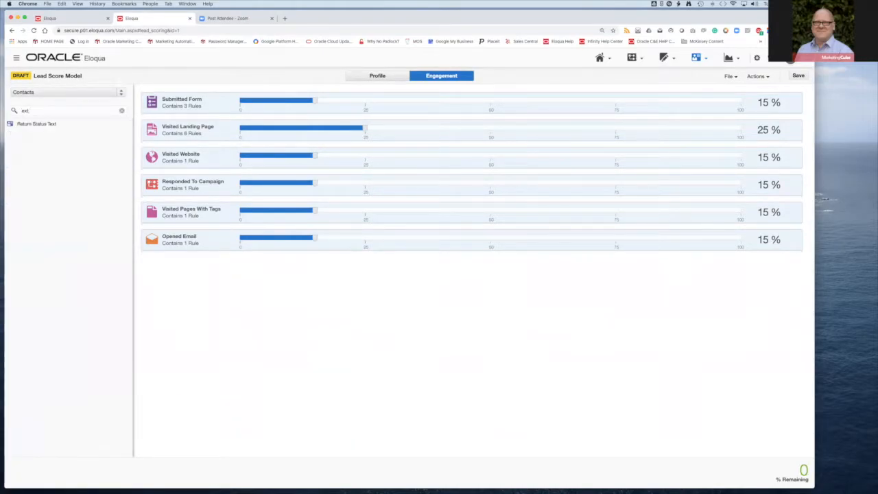
left_click(120, 111)
left_click(121, 111)
Show Shared Contact Lists as the criteria source of the lead score model and look through the available lists
left_click(121, 94)
left_click(121, 97)
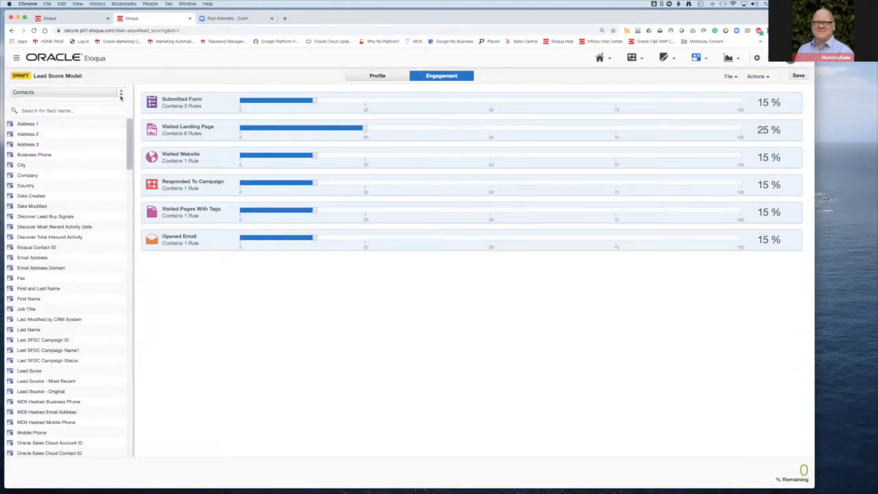
left_click(123, 92)
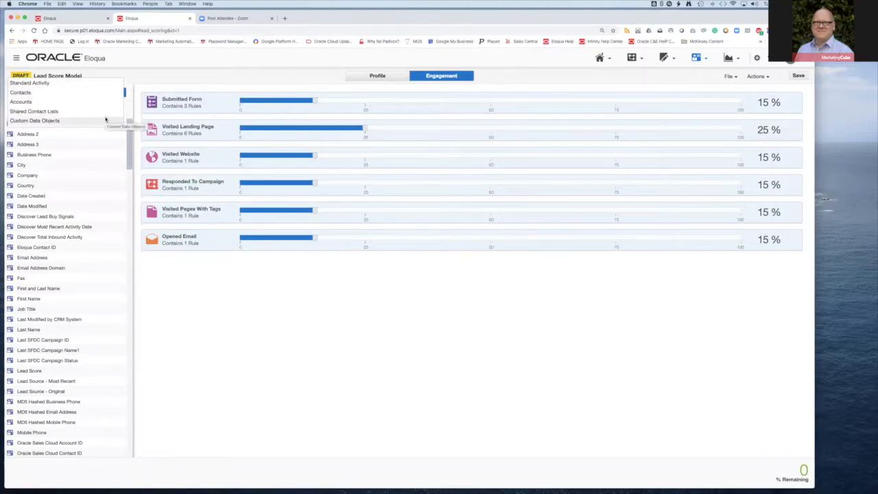
left_click(105, 111)
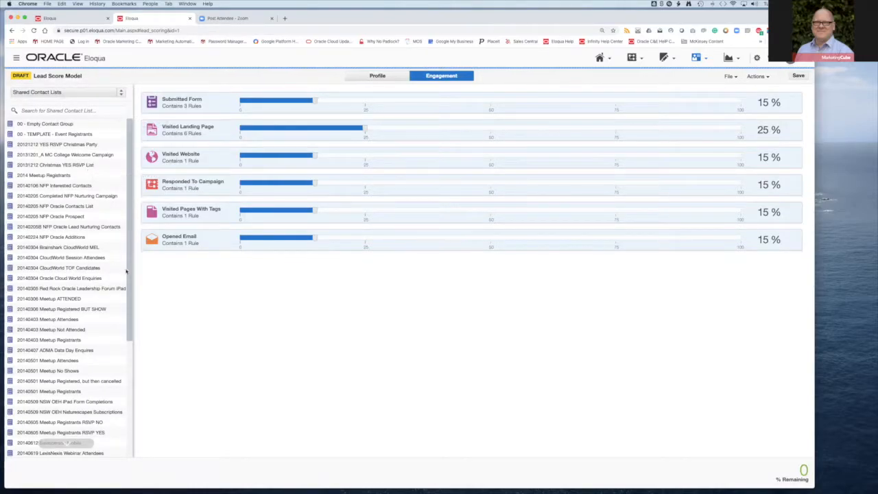
scroll(93, 297, "down", 1)
scroll(93, 297, "down", 5)
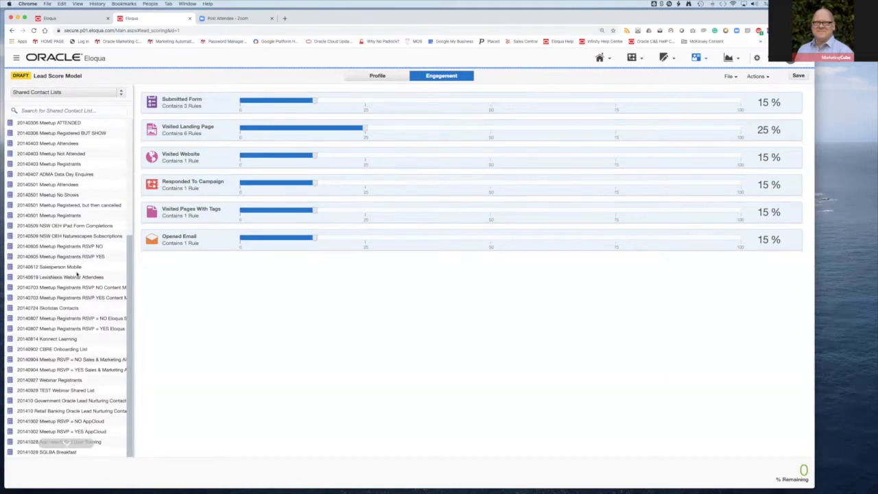
scroll(75, 276, "up", 5)
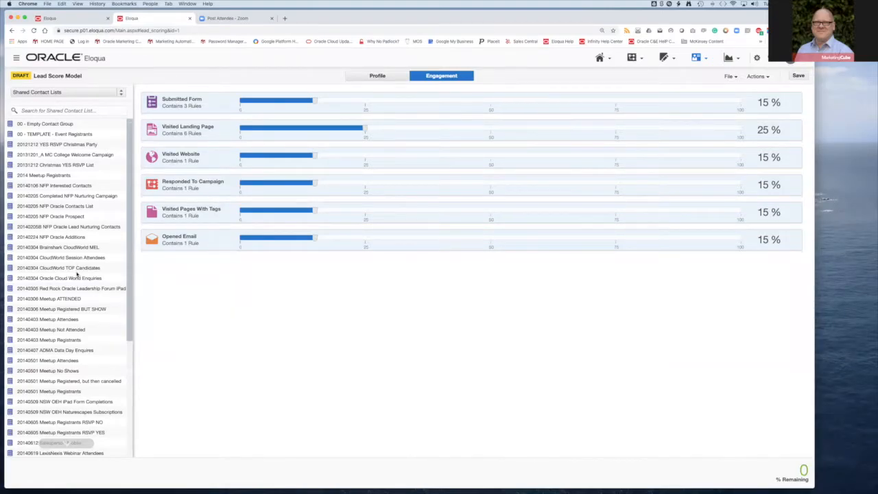
Return to the untitled campaign and add an External Activity step below the Email step on the canvas
left_click(68, 17)
left_click(210, 188)
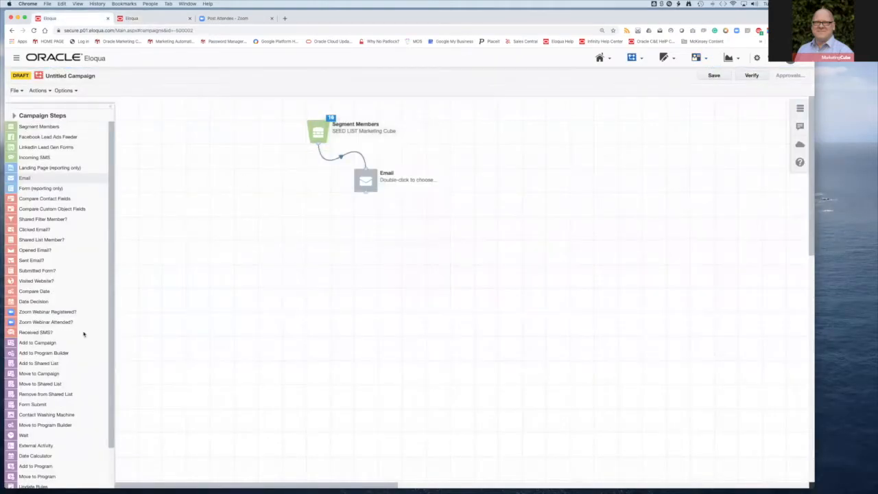
left_click_drag(37, 445, 473, 288)
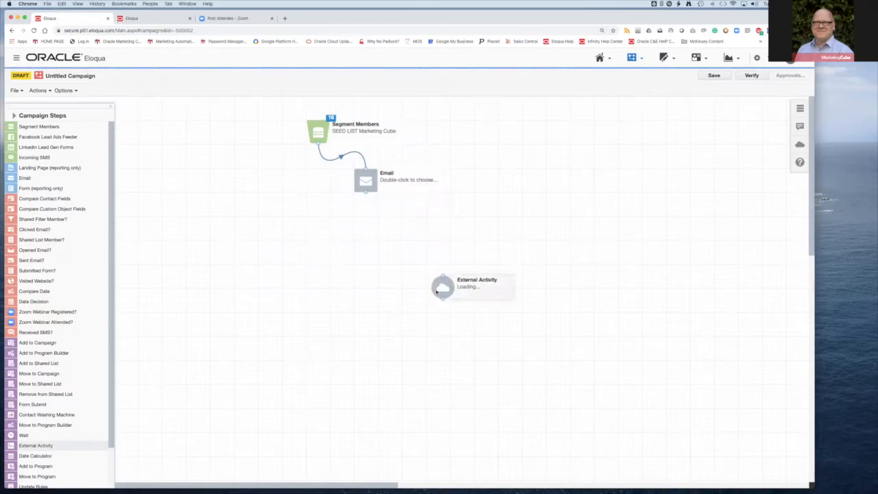
Add an Add to Shared List step below the External Activity step and connect the two
scroll(44, 386, "down", 2)
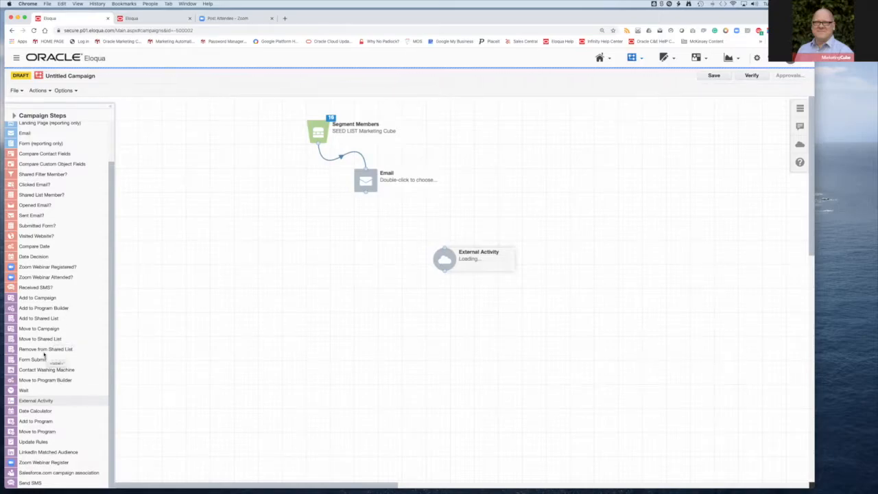
left_click_drag(36, 319, 457, 308)
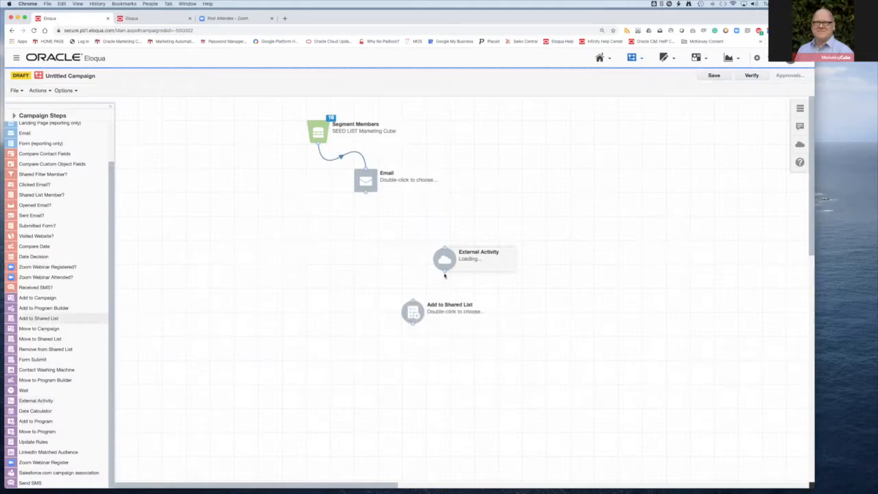
left_click_drag(445, 275, 468, 302)
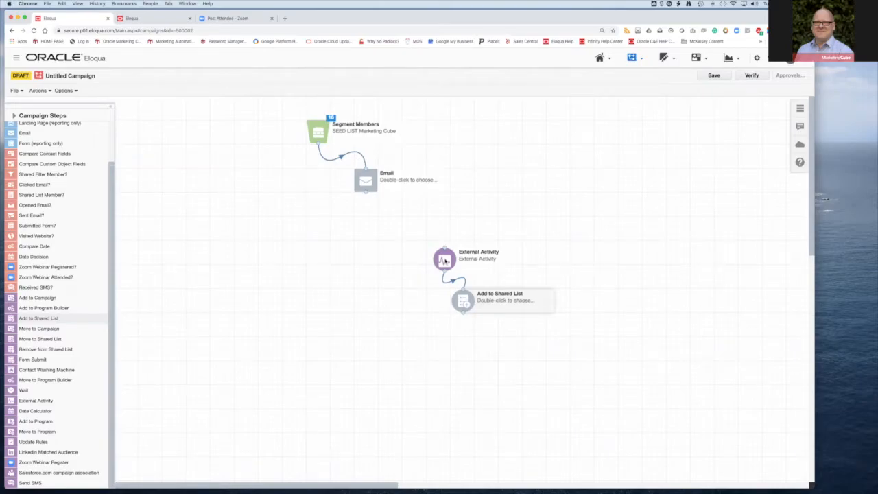
left_click_drag(444, 261, 437, 255)
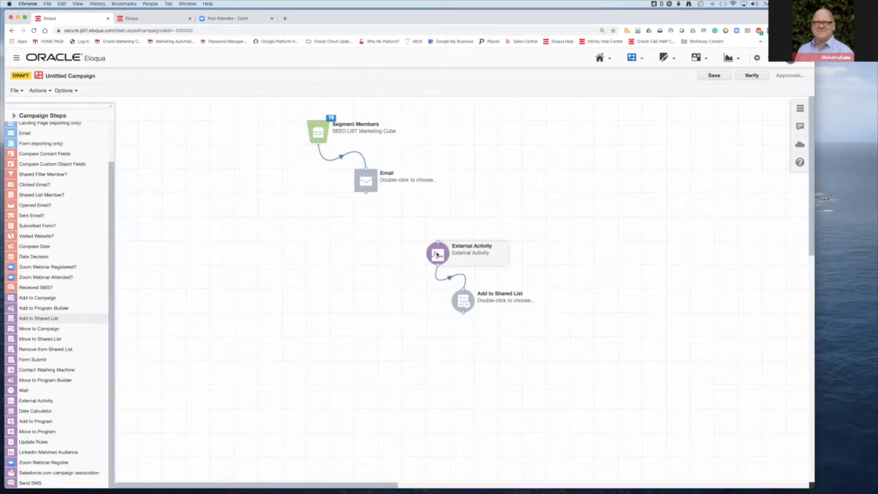
Return to the lead score model, show Custom Data Objects as the criteria source, and look through the available objects
left_click(142, 18)
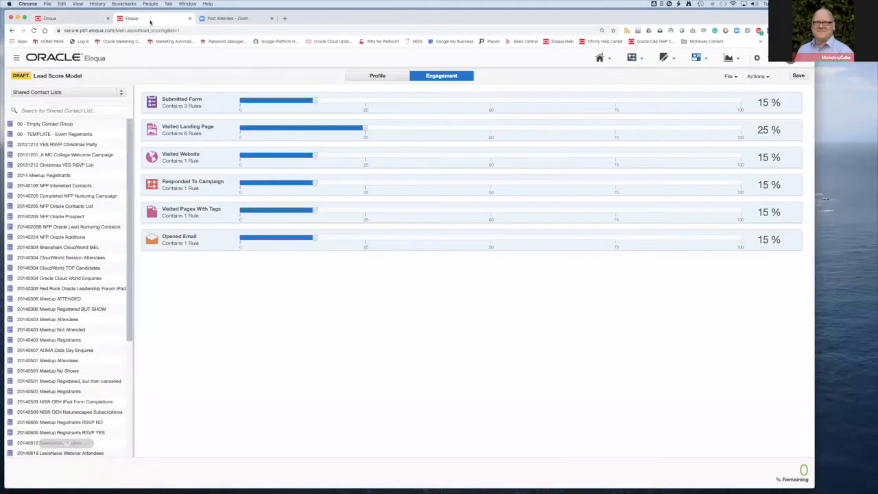
left_click(121, 91)
left_click(120, 93)
left_click(105, 94)
left_click(101, 103)
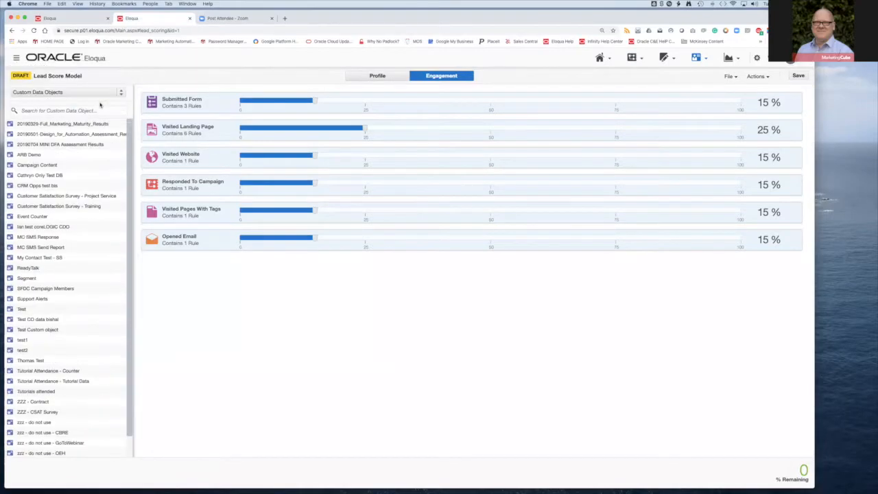
scroll(89, 312, "down", 1)
scroll(89, 313, "up", 1)
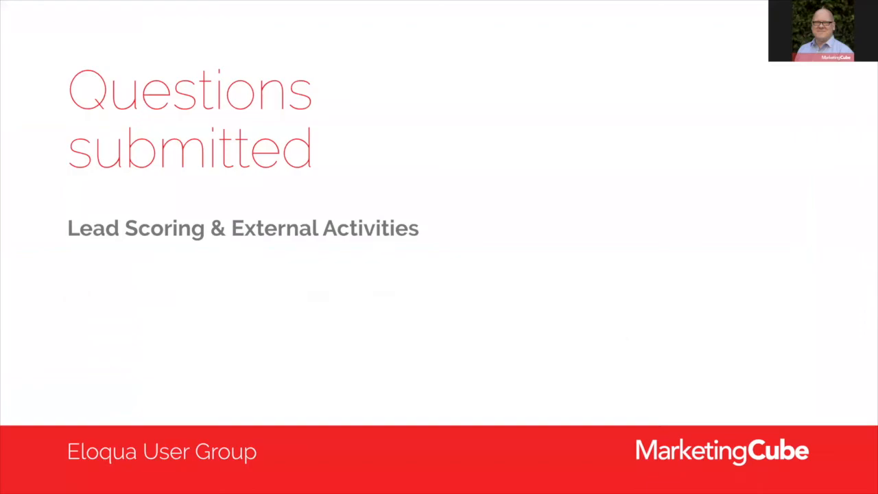
Open the Account Engagement Overview dashboard and examine the Top Engaged Accounts and Activity Timeline by Account charts
key("Right")
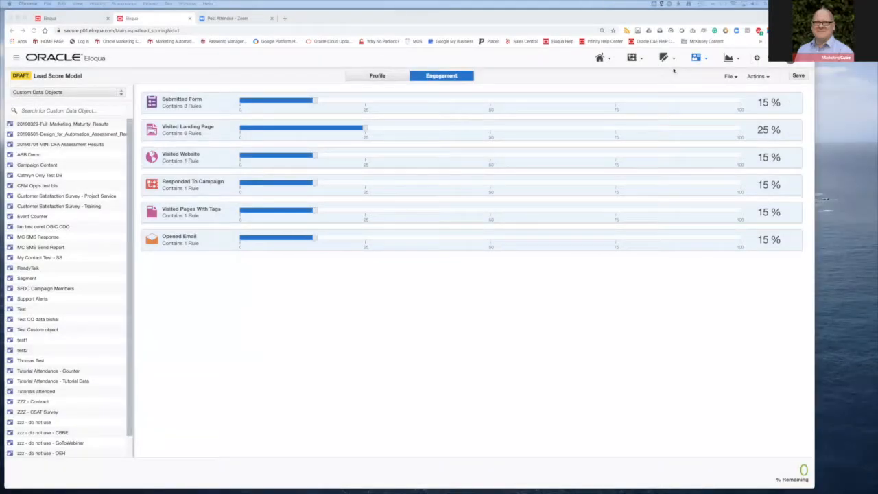
left_click(729, 59)
left_click(741, 74)
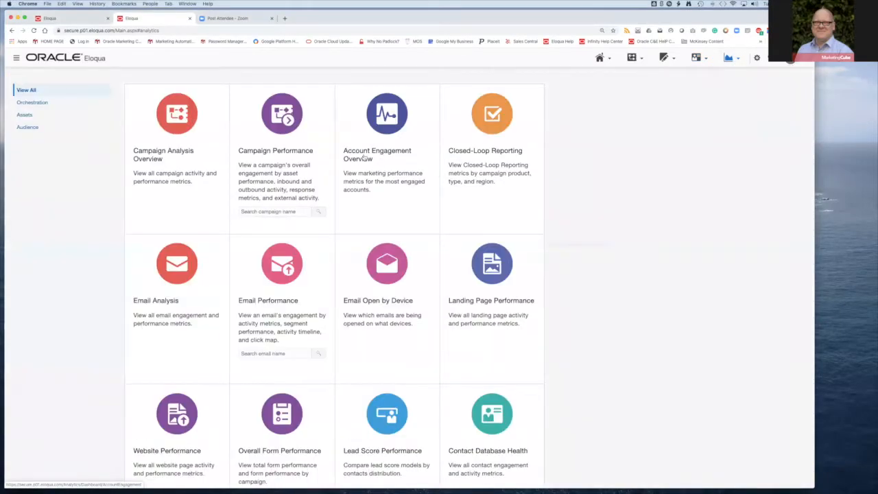
left_click(386, 124)
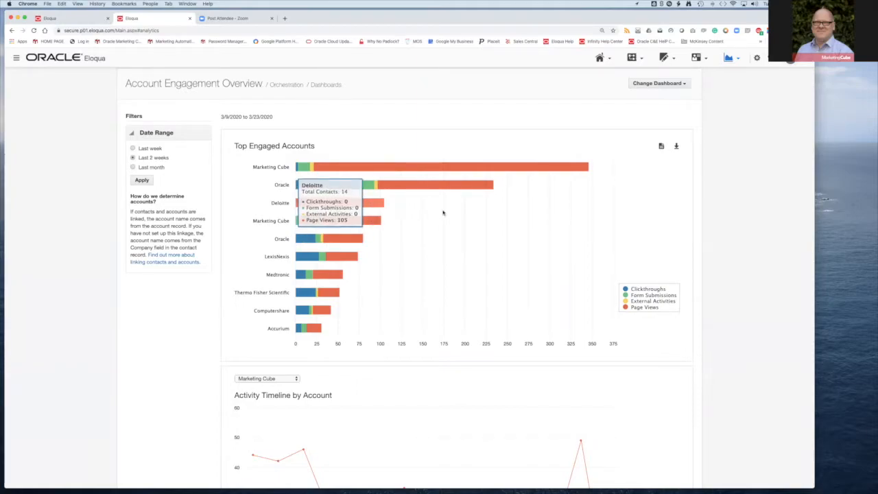
scroll(424, 247, "down", 3)
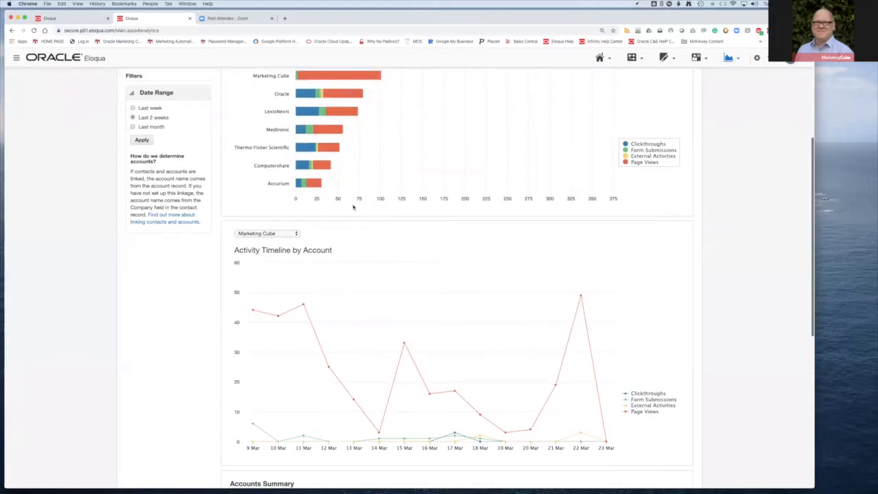
scroll(387, 198, "up", 3)
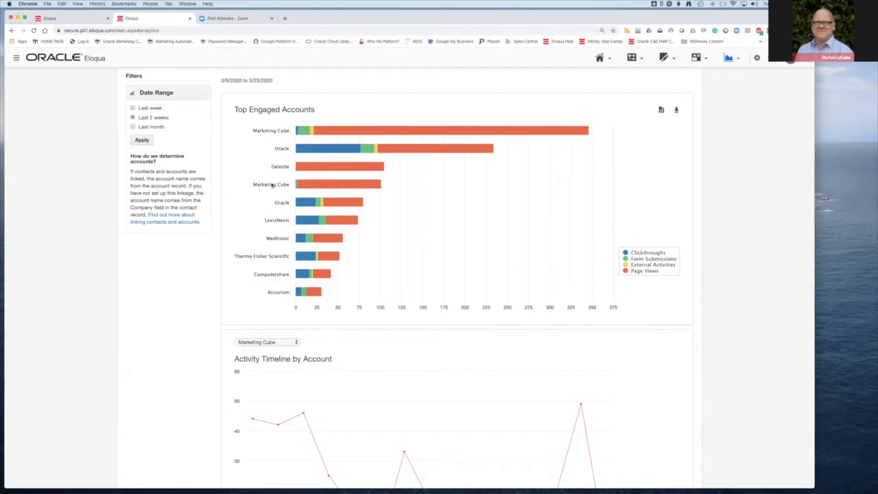
mouse_move(347, 184)
mouse_move(373, 214)
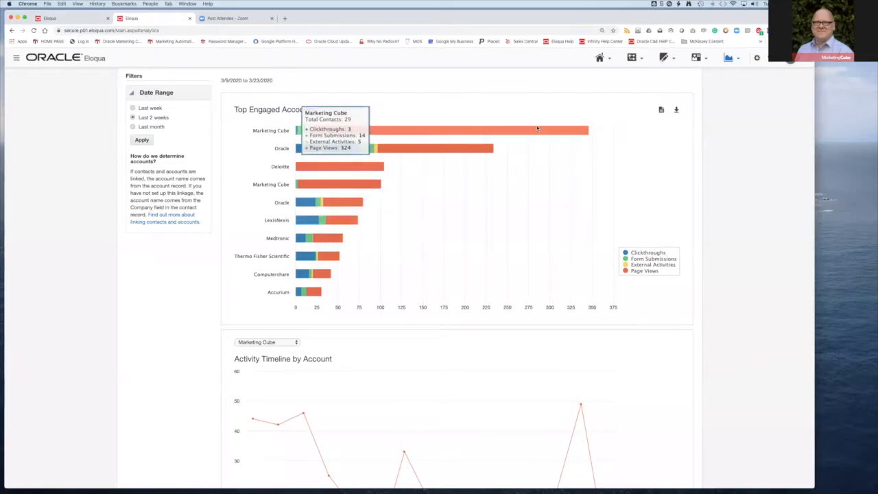
Open the accounts overview and search it for "Marketing cube"
left_click(697, 57)
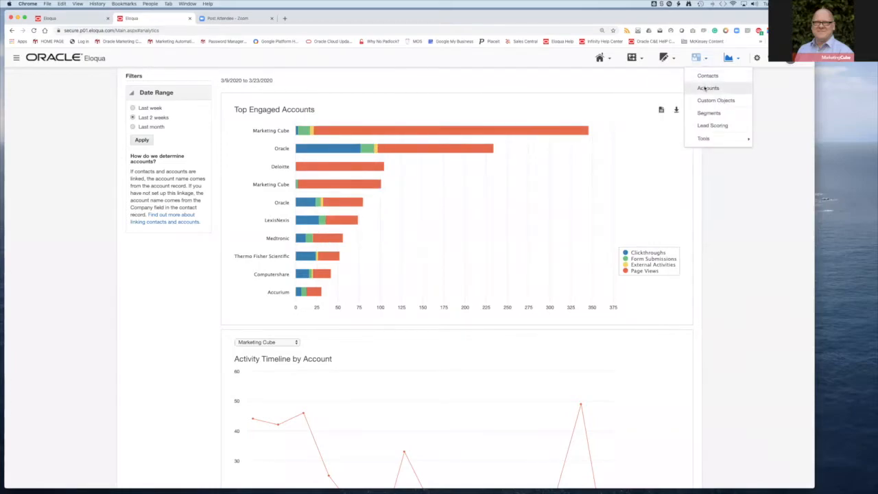
left_click(708, 88)
mouse_move(708, 75)
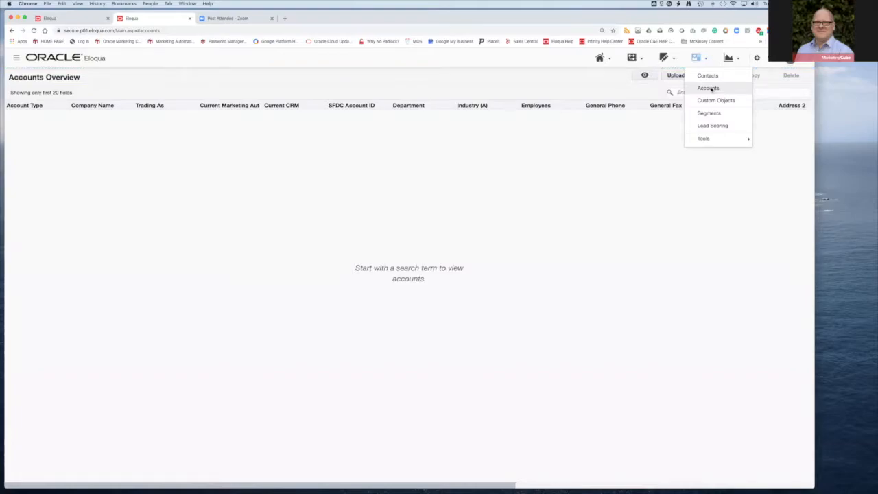
left_click(753, 91)
type("Marketing")
key("Return")
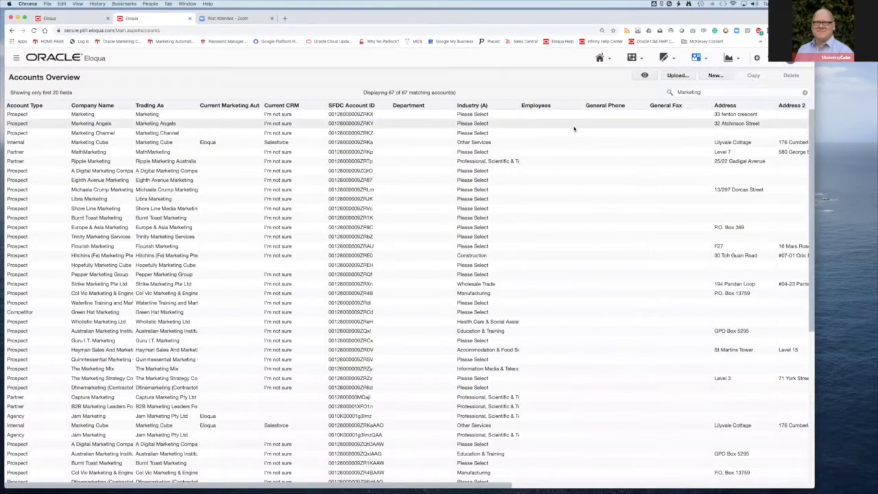
type("cube")
key("Return")
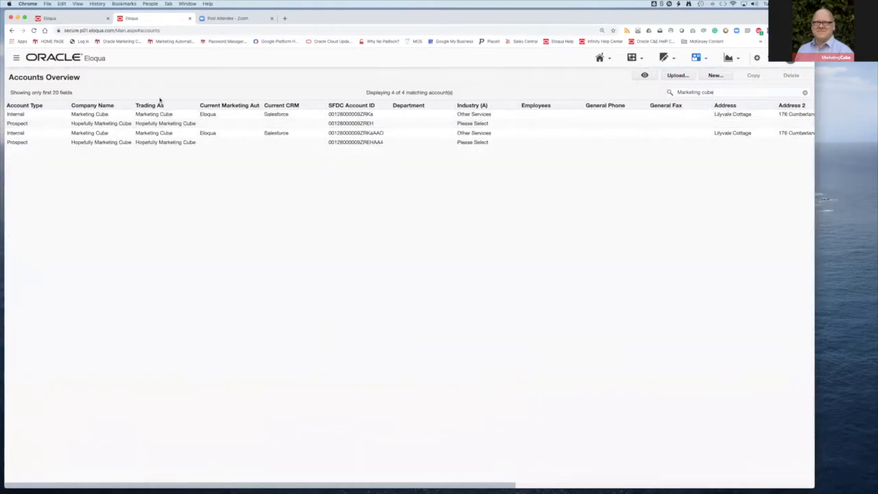
Widen the Company Name column and compare the two Marketing Cube account records
left_click_drag(132, 107, 240, 108)
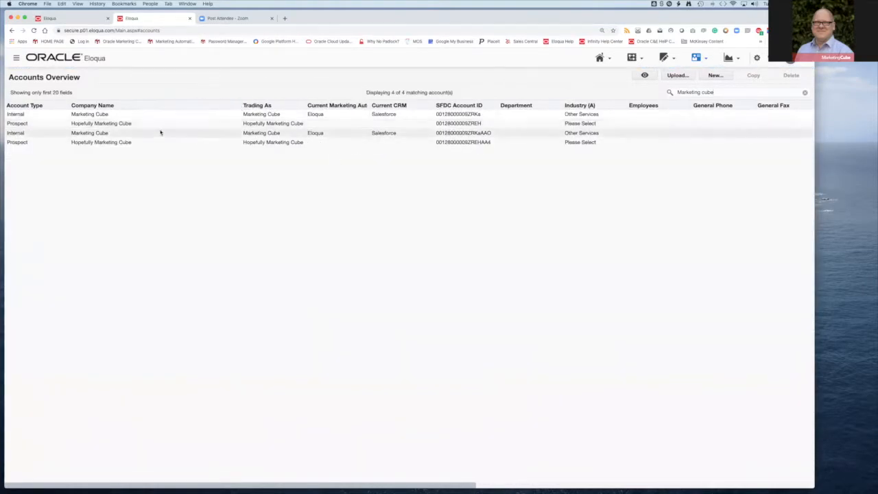
left_click(132, 115)
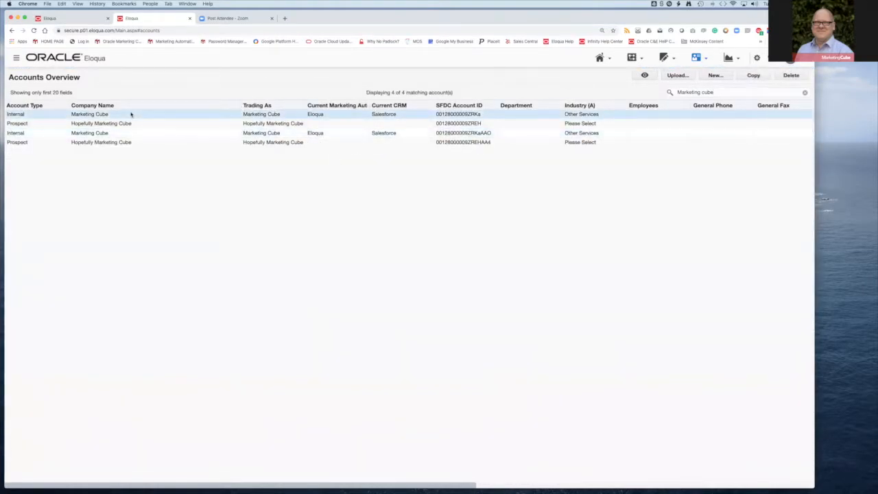
left_click(475, 134)
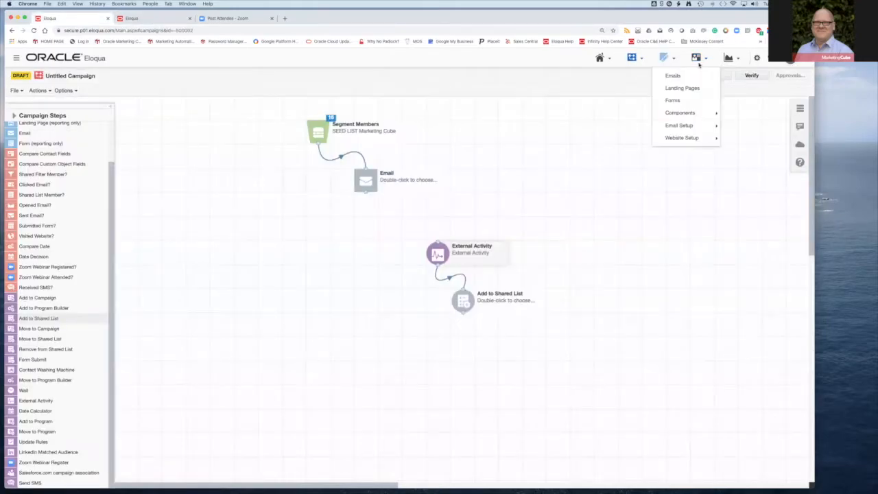
Leave the untitled campaign, open the Account Engagement Overview dashboard and examine the activity breakdown of the top Marketing Cube account
mouse_move(730, 59)
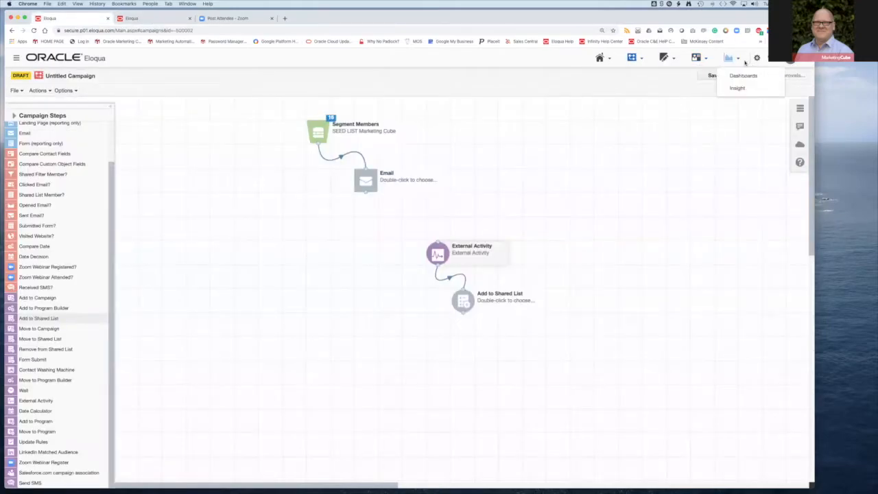
left_click(744, 79)
left_click(318, 302)
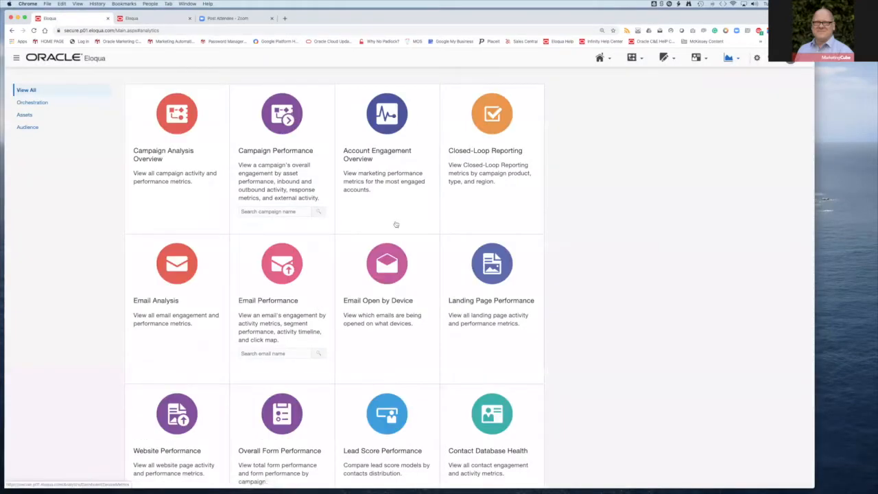
left_click(386, 135)
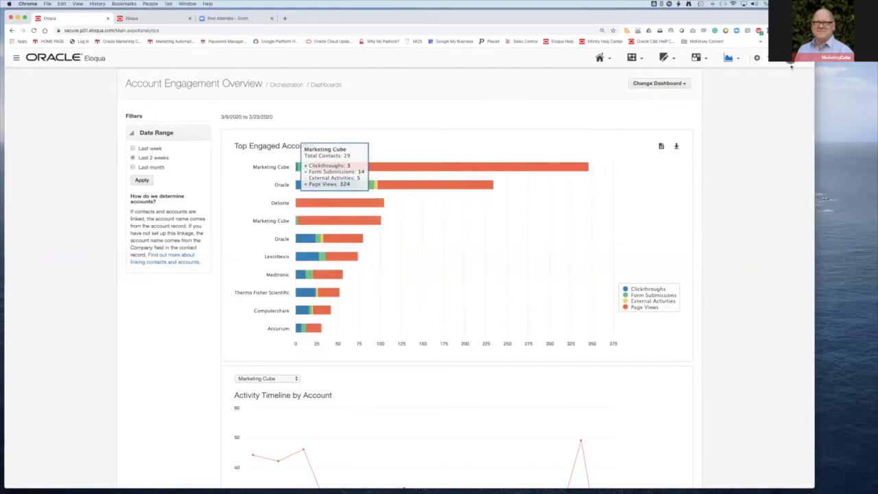
Show where the Help Center and Community links are in the user options, and return to the My Eloqua home page
left_click(791, 60)
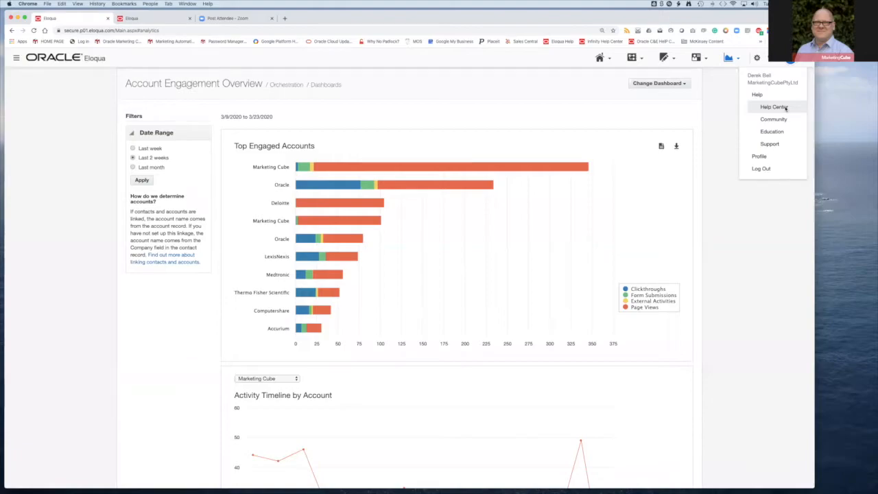
mouse_move(601, 58)
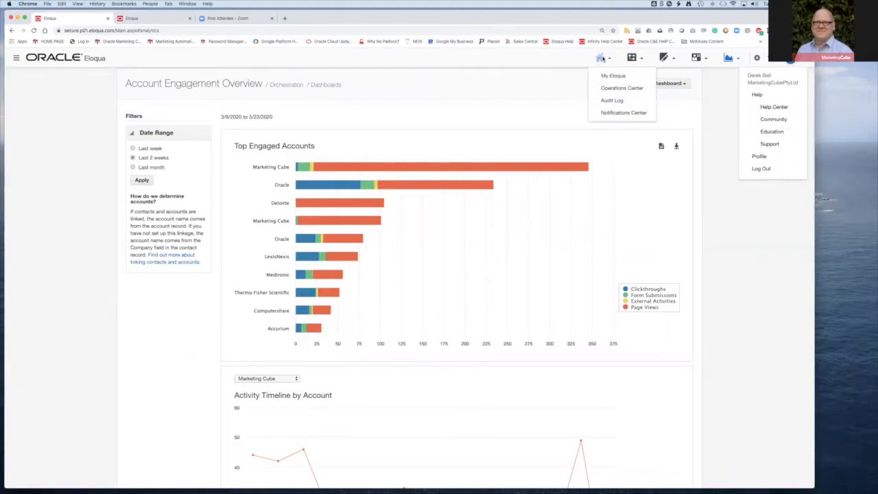
left_click(608, 77)
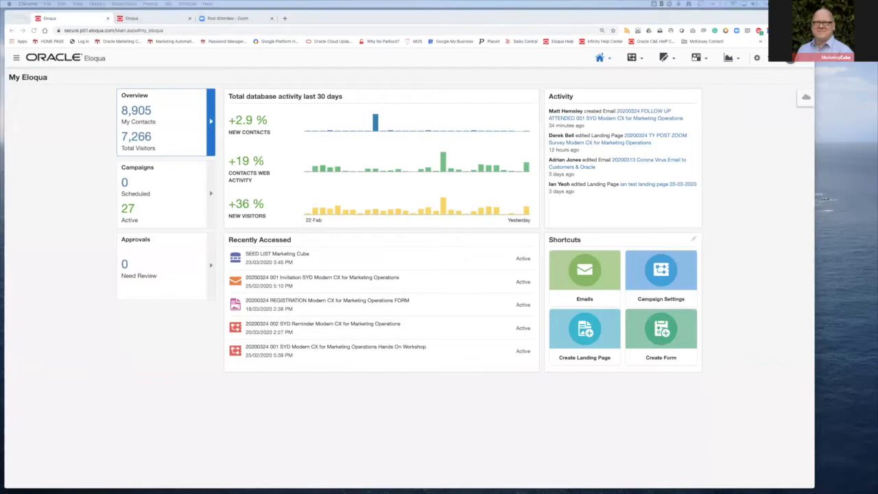
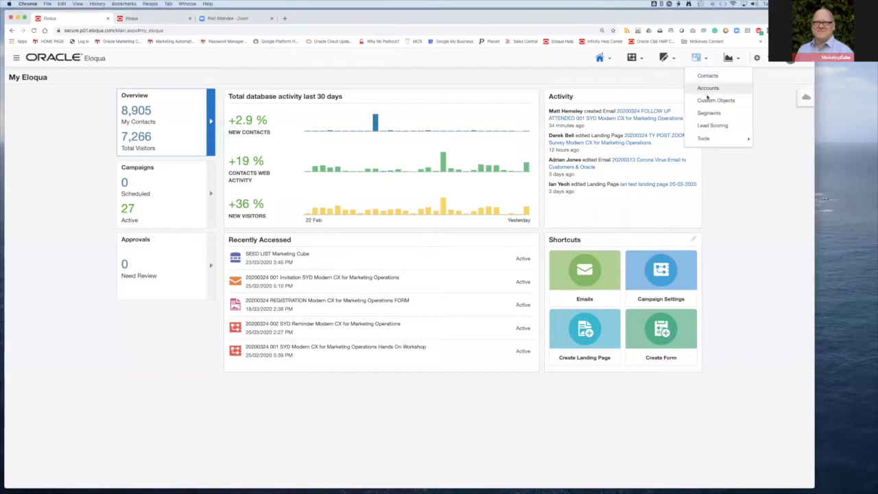
Search the segments for "whatev" and open the segment "Whatever you want 2"
left_click(707, 111)
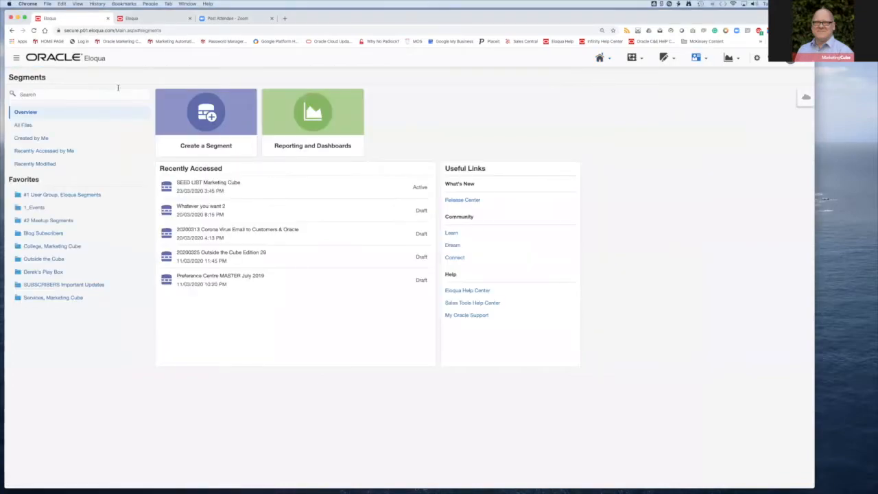
left_click(69, 95)
type("whatev")
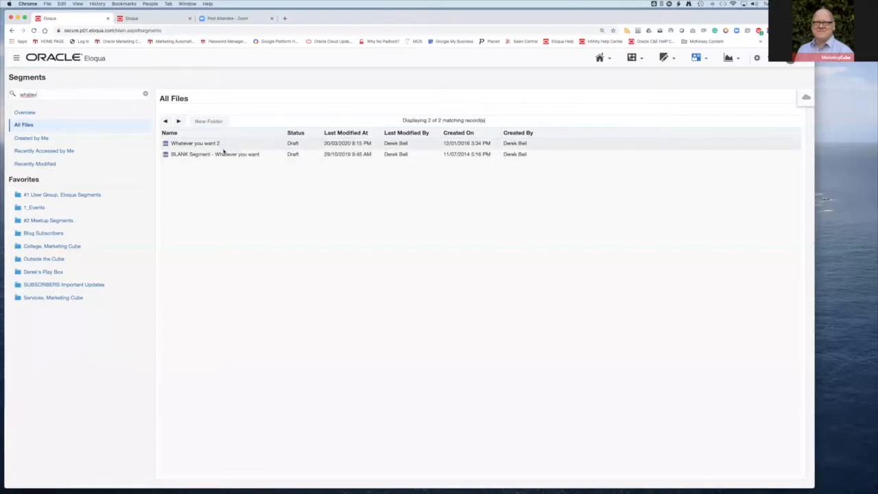
double_click(223, 144)
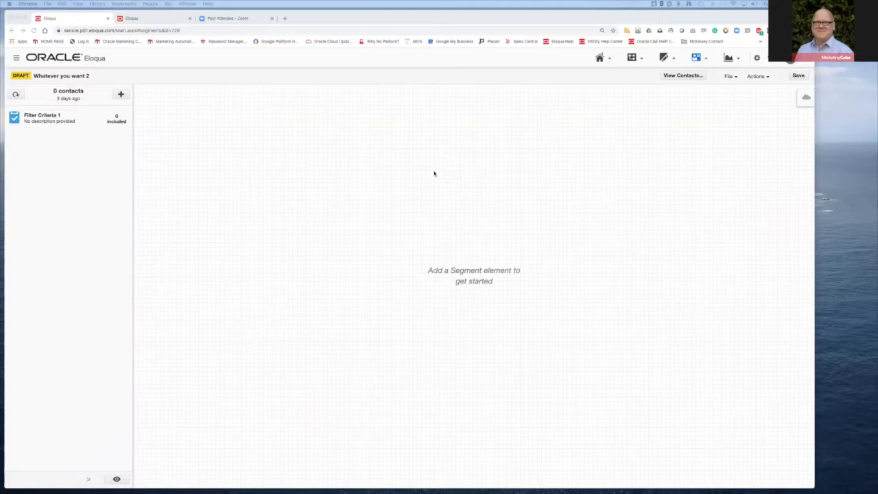
Remove the existing Filter Criteria 1 element from the segment and confirm the removal
left_click(68, 120)
right_click(67, 118)
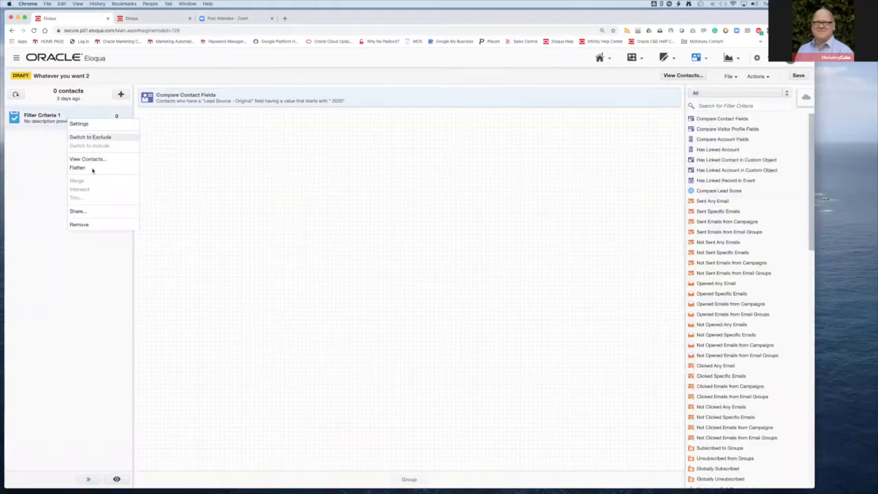
left_click(100, 225)
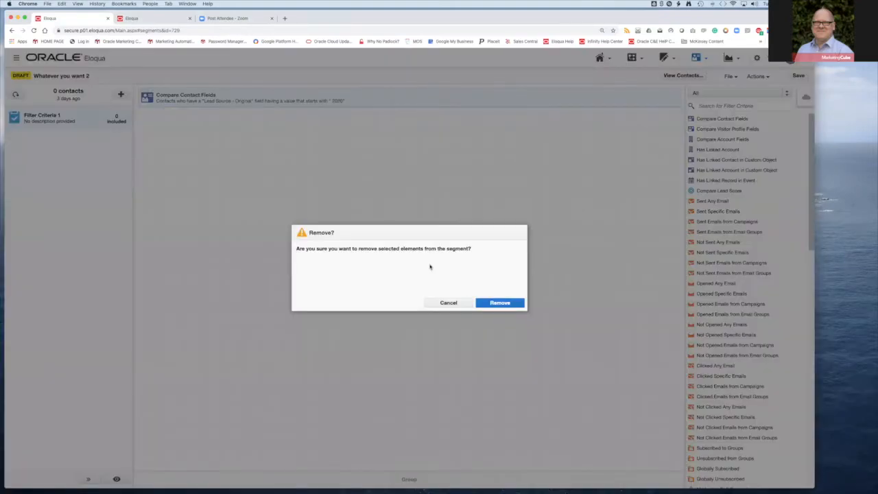
left_click(499, 305)
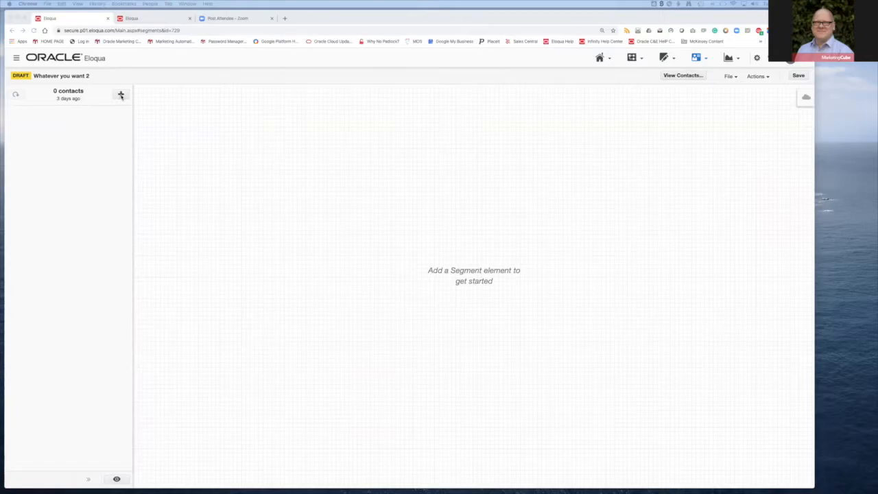
Add a new Filter Criteria element to the segment and give it the Marked as Soft Bounceback criterion
left_click(120, 95)
left_click(121, 95)
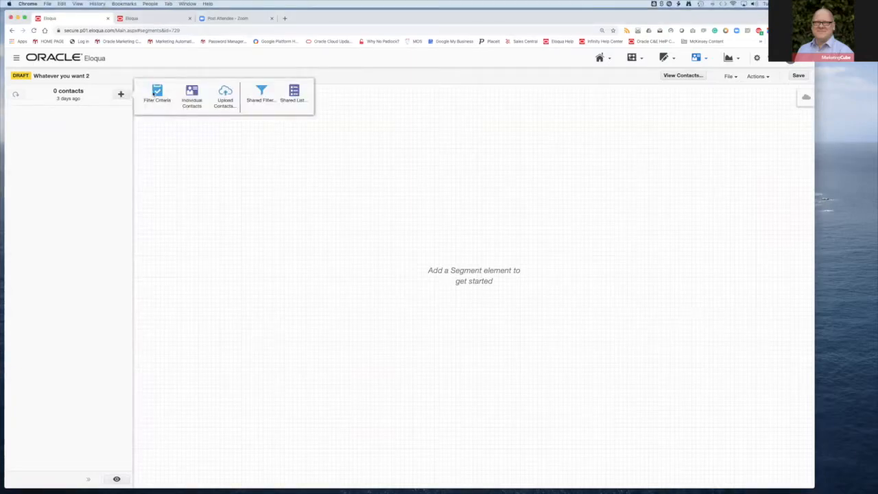
left_click(154, 95)
left_click(726, 105)
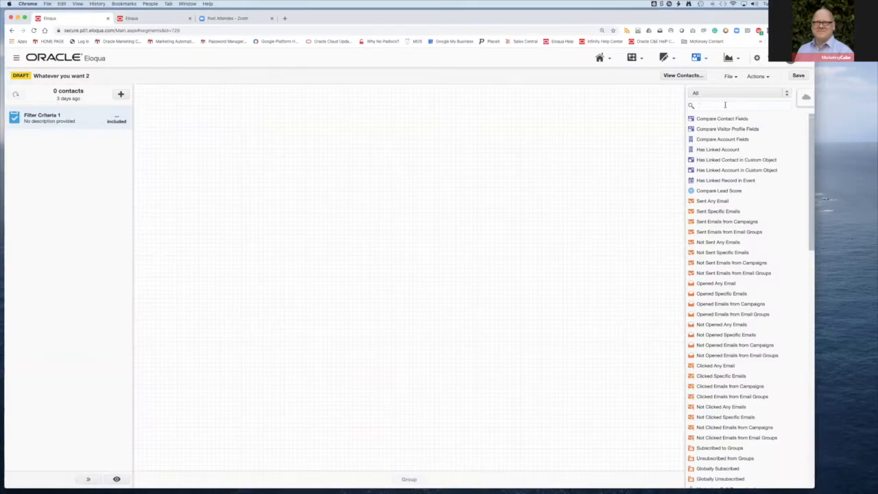
type("bou")
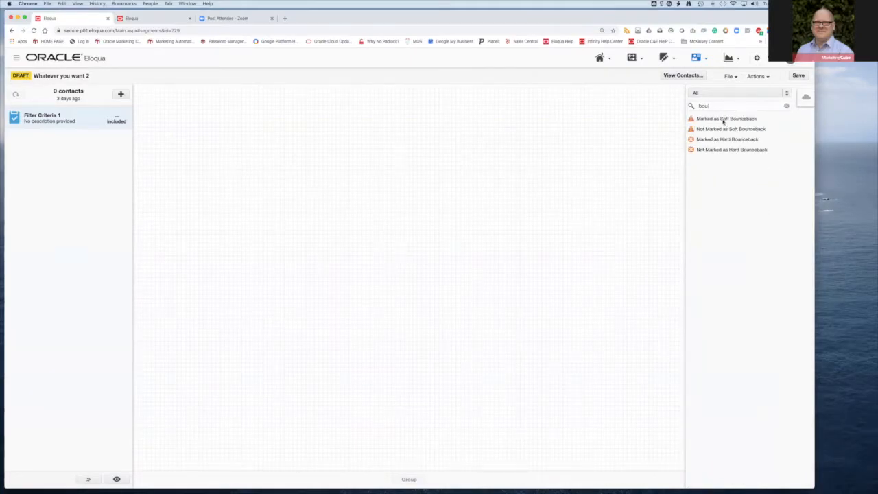
double_click(727, 121)
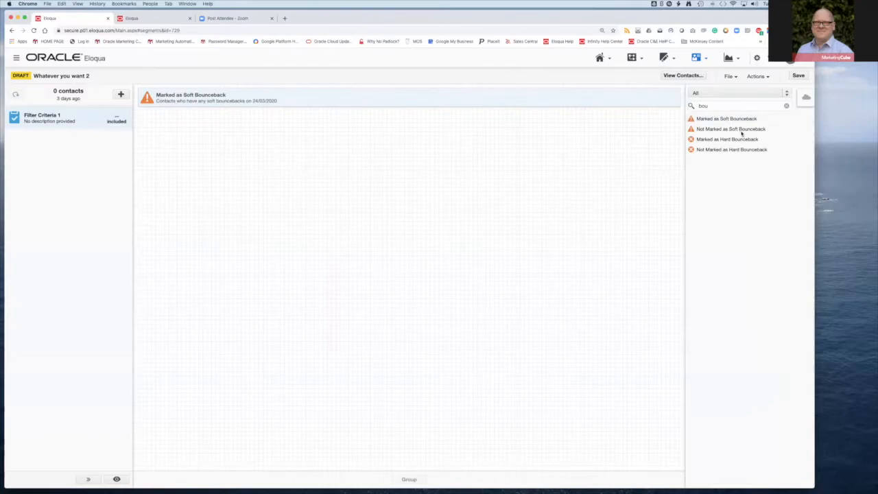
left_click(494, 98)
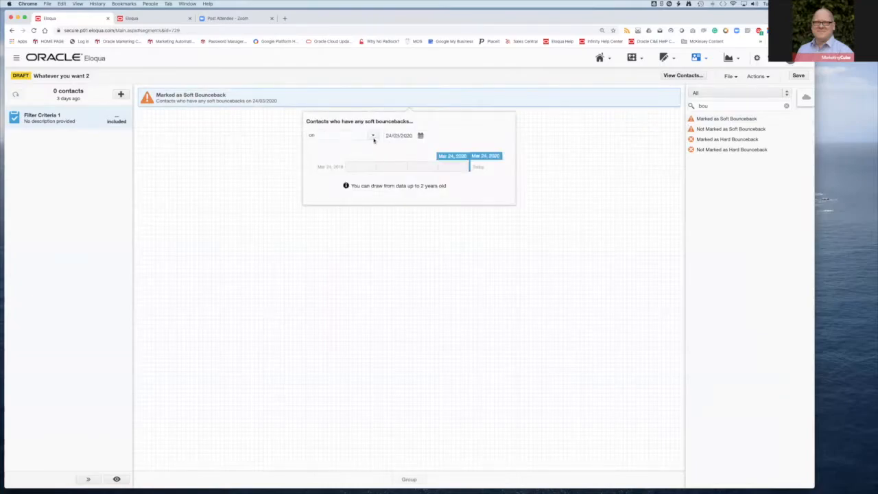
left_click(373, 136)
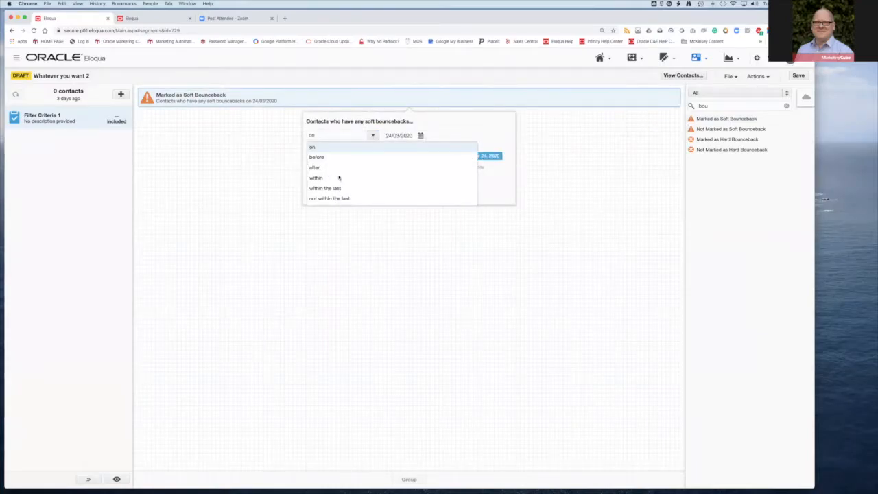
left_click(335, 178)
left_click(275, 148)
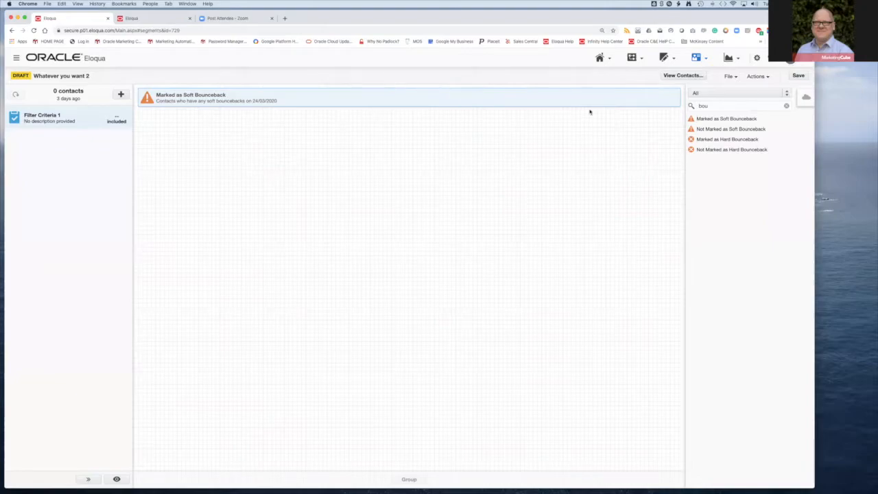
Find the "sent" filter criteria and place Sent Specific Emails above the soft bounceback criterion
left_click(787, 106)
left_click(722, 107)
type("sent")
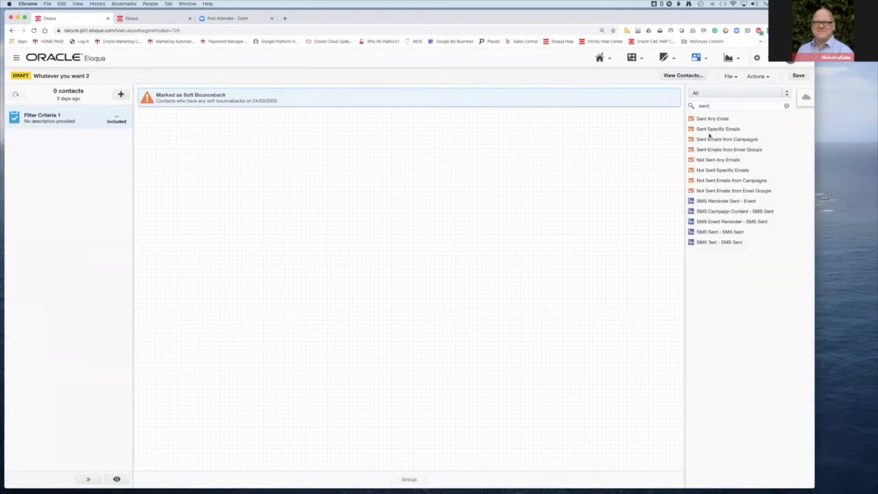
left_click_drag(718, 131, 277, 143)
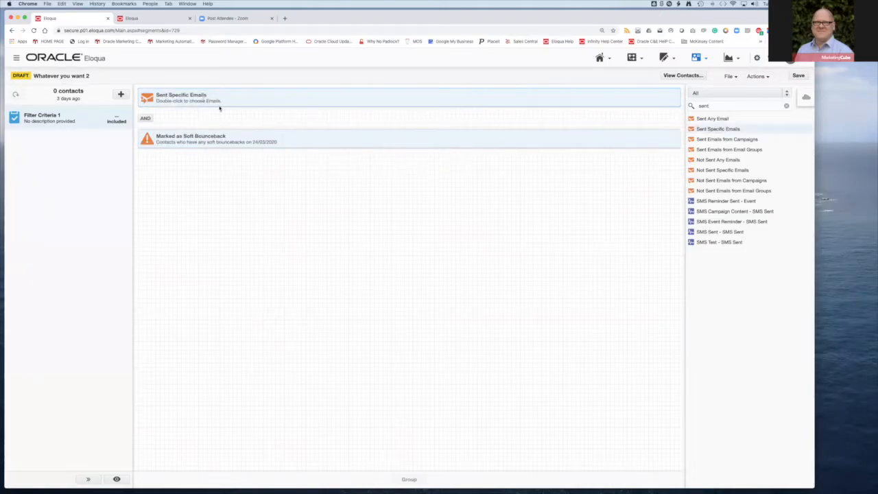
double_click(245, 104)
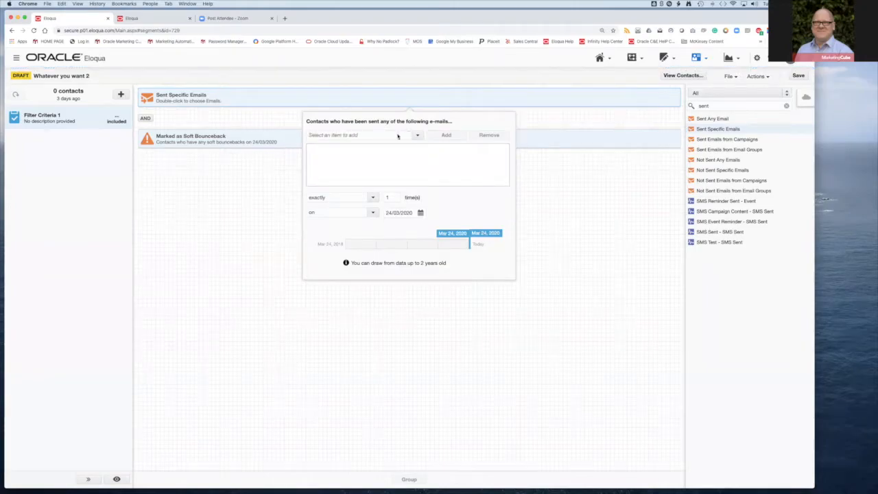
left_click(398, 136)
type("2")
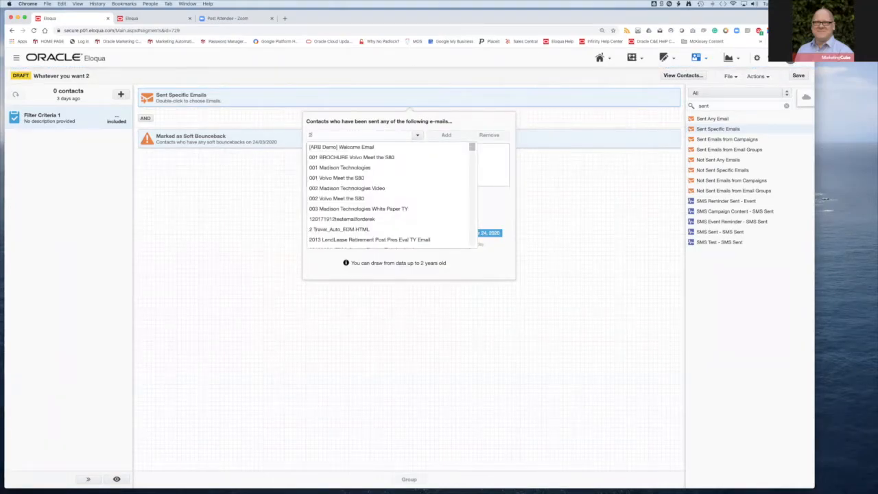
type("0200324")
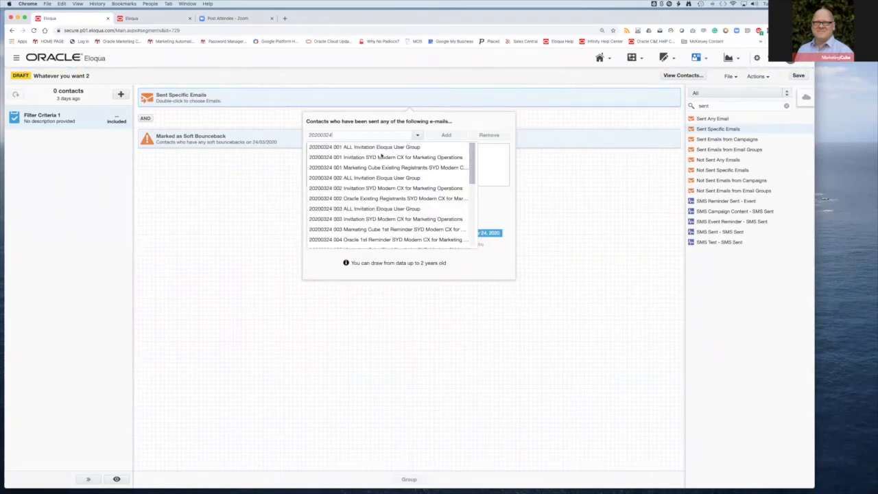
left_click(372, 149)
left_click(446, 136)
Set the Sent Specific Emails criterion to at least 1 time after 1/03/2020
left_click(372, 198)
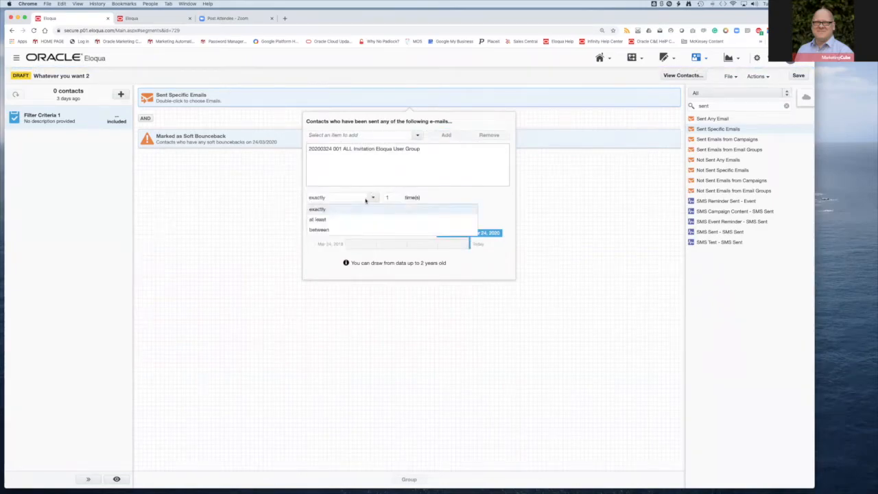
left_click(332, 217)
left_click(372, 212)
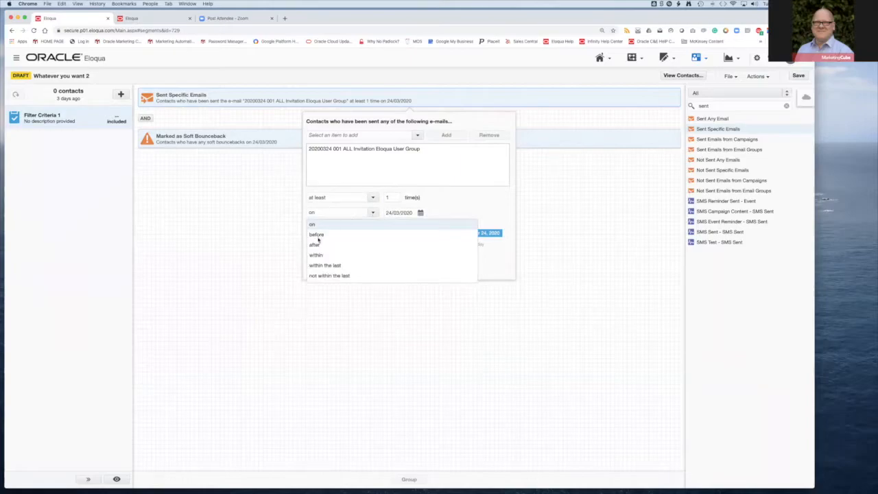
left_click(316, 245)
left_click(420, 213)
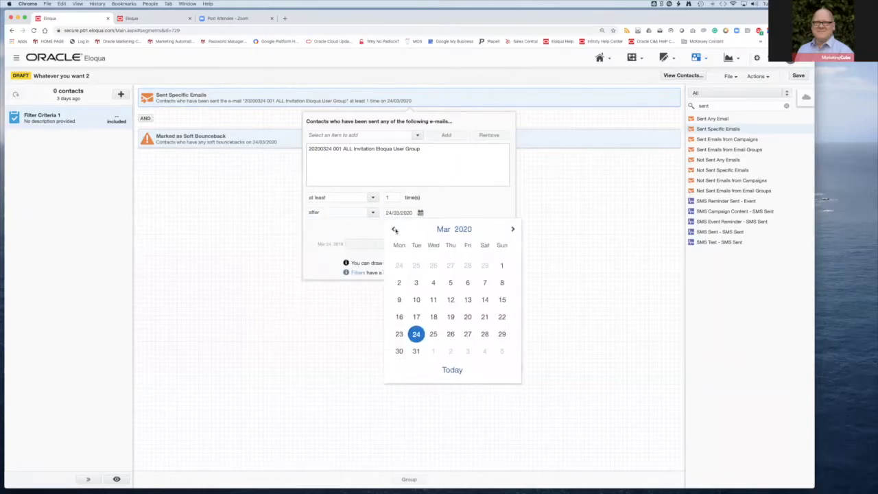
left_click(501, 265)
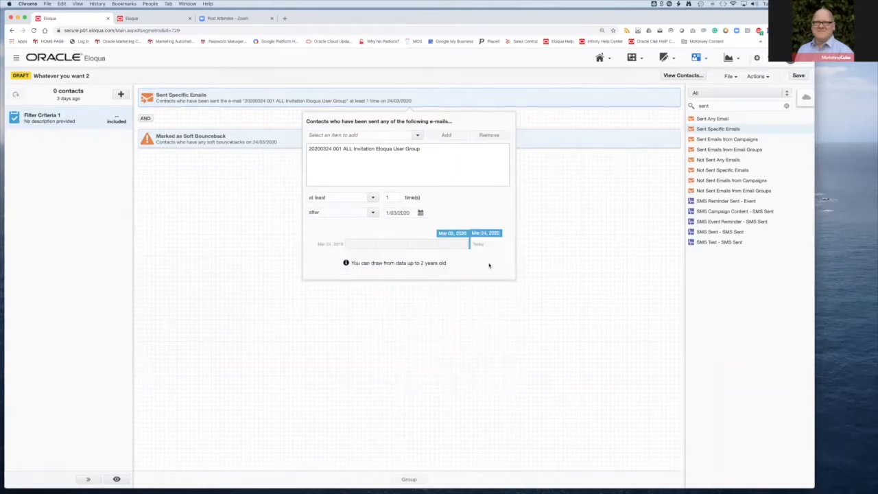
left_click(236, 191)
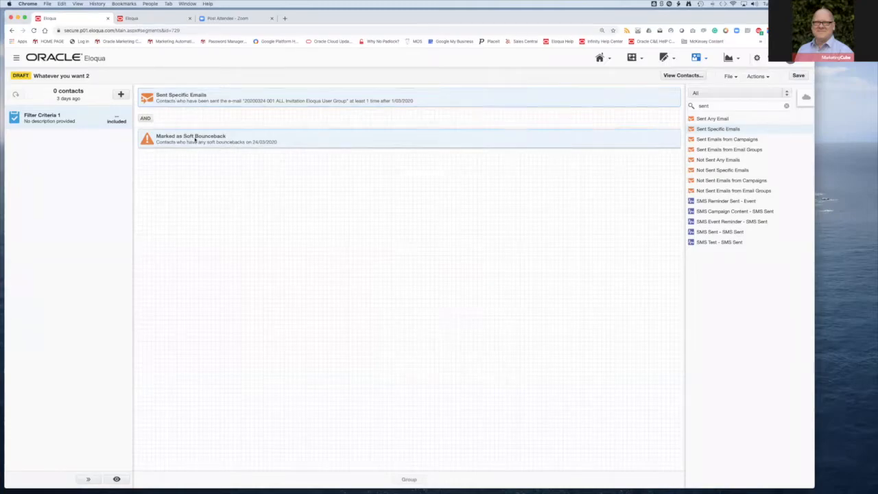
Set the Marked as Soft Bounceback criterion to after 1/03/2020 and save the segment
left_click(249, 143)
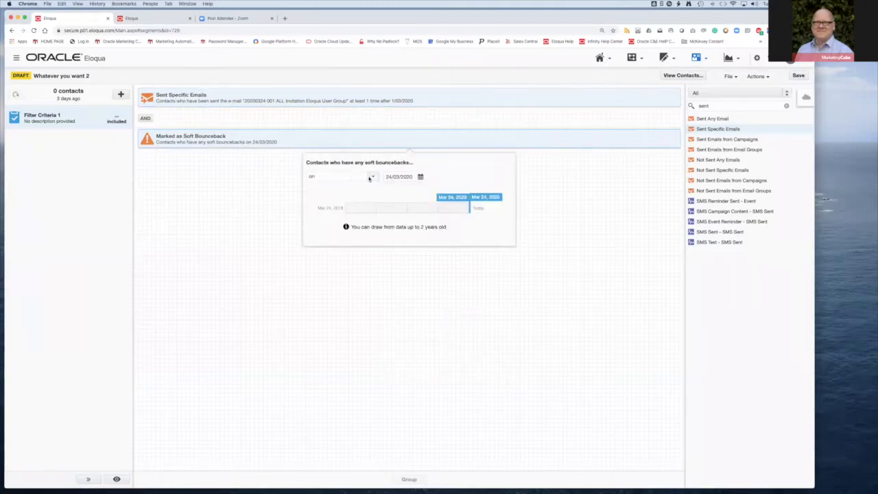
left_click(373, 176)
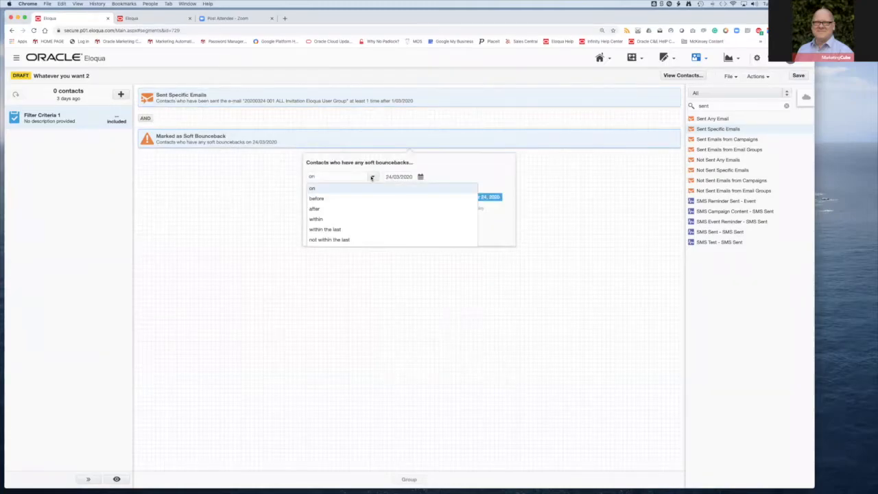
left_click(319, 210)
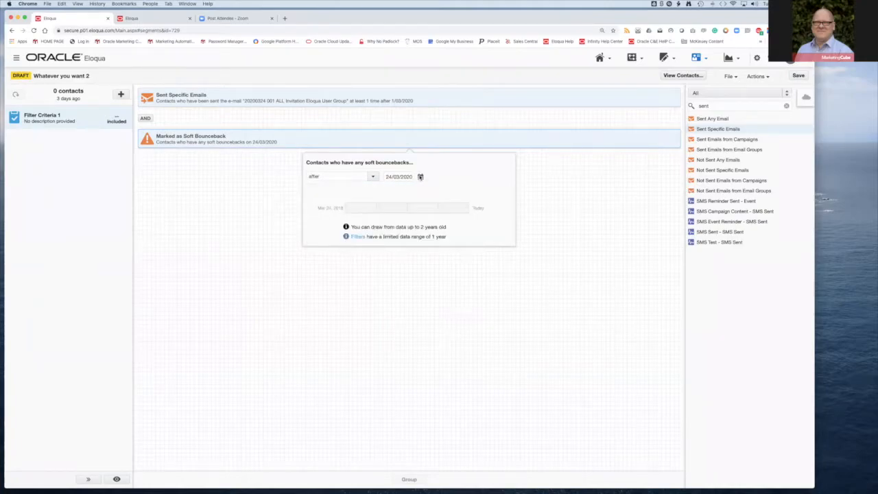
left_click(420, 177)
left_click(502, 232)
left_click(249, 191)
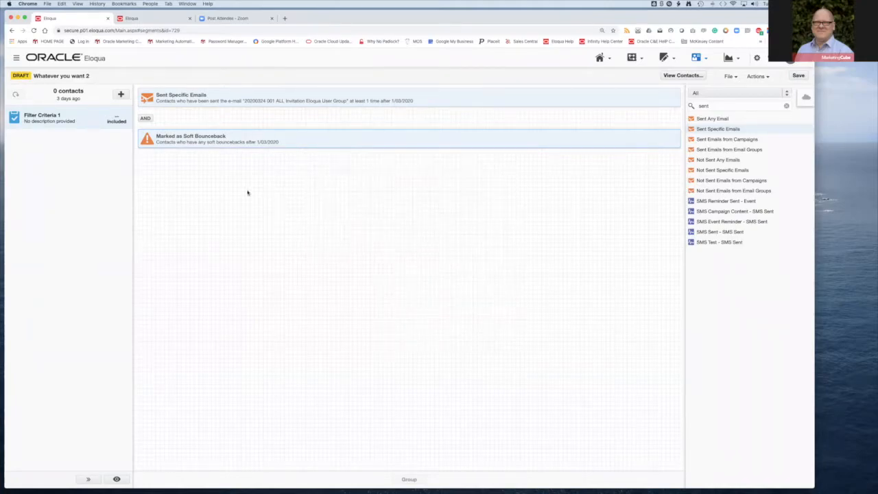
left_click(797, 76)
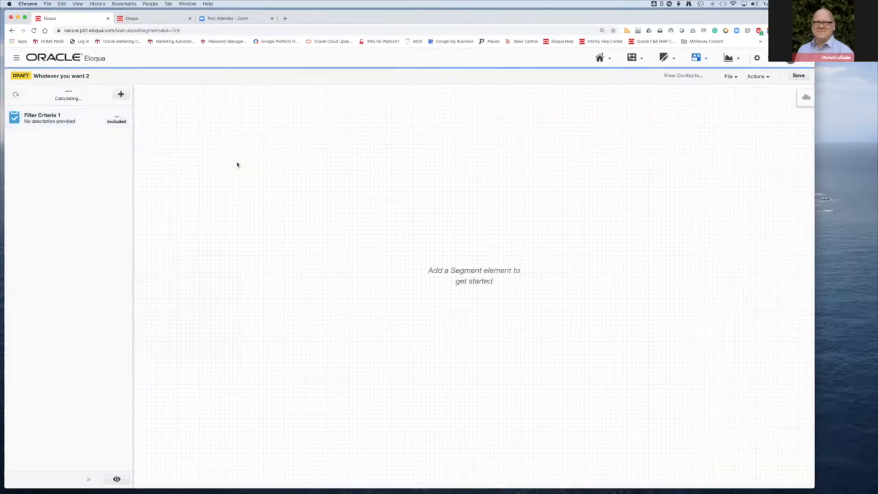
Show the criteria in the segment's Filter Criteria 1 and start a new shared filter in the Shared Library
left_click(80, 117)
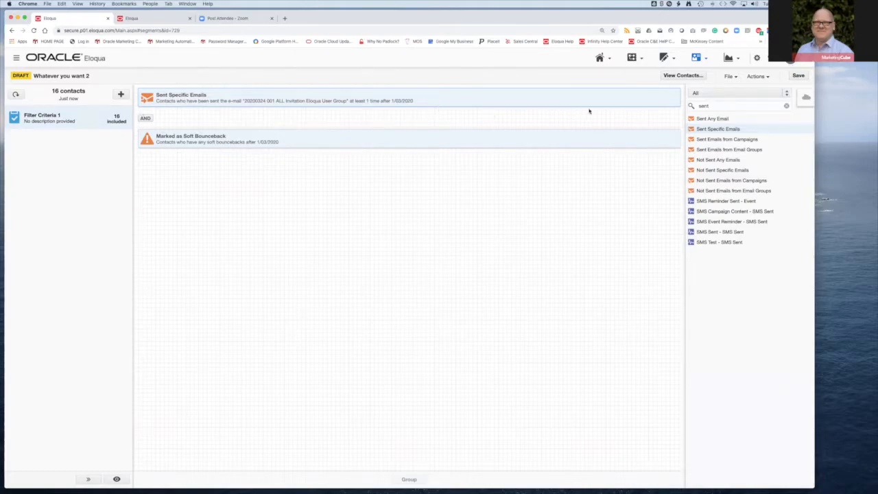
left_click(697, 58)
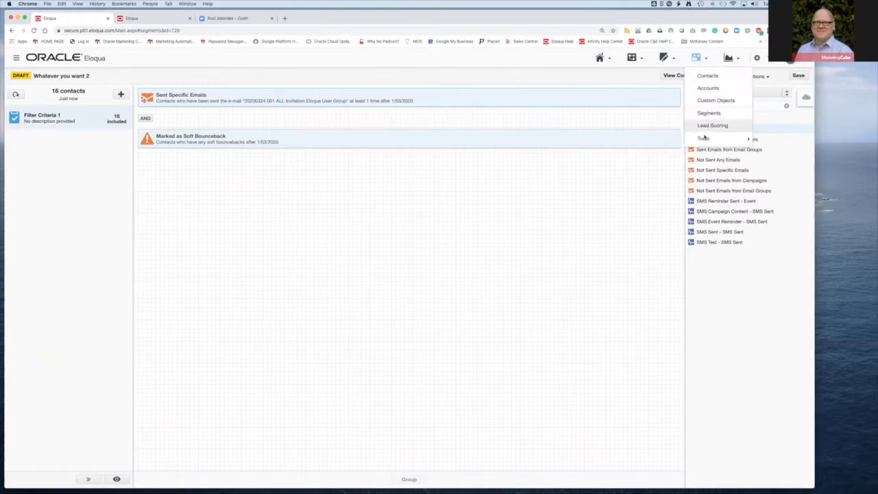
mouse_move(703, 138)
left_click(658, 141)
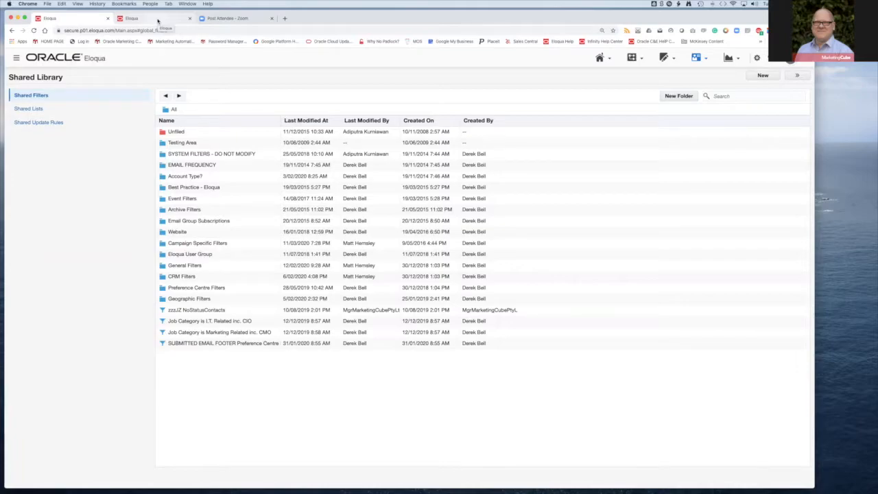
left_click(763, 75)
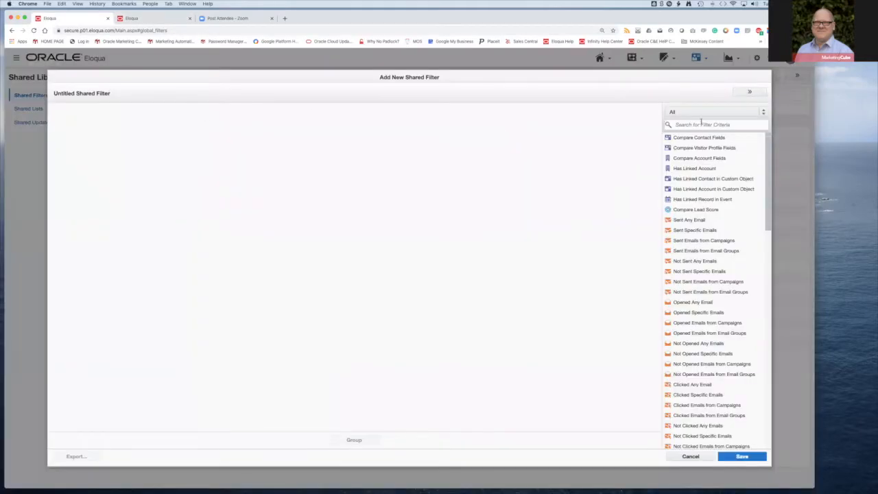
Add the Marked as Soft Bounceback and Sent Specific Emails criteria to the shared filter, placing Sent Specific Emails first
left_click(702, 124)
type("soft")
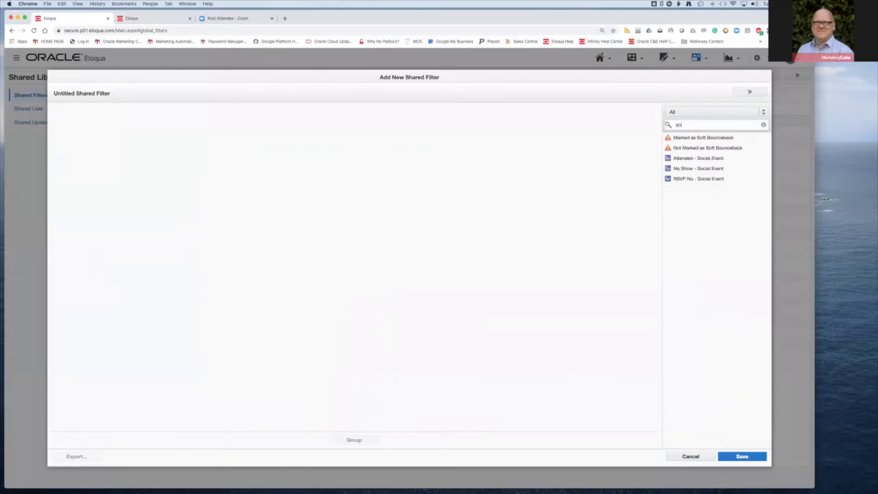
double_click(705, 138)
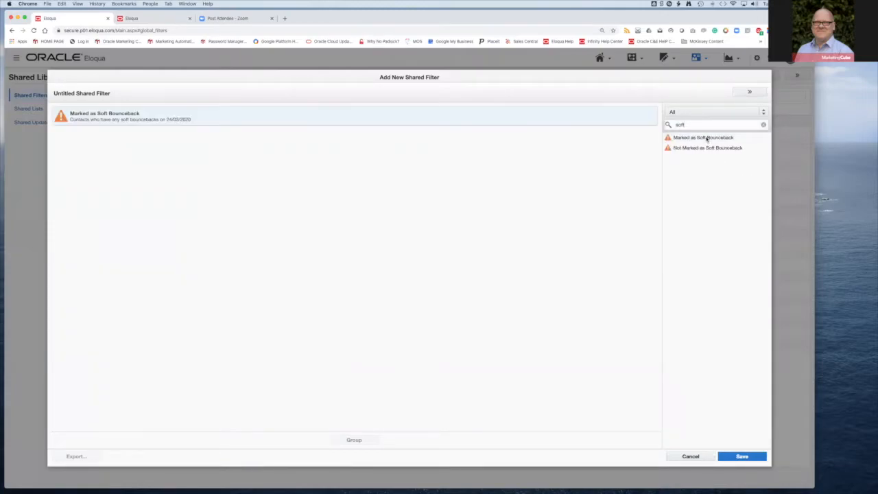
double_click(694, 124)
type("sen")
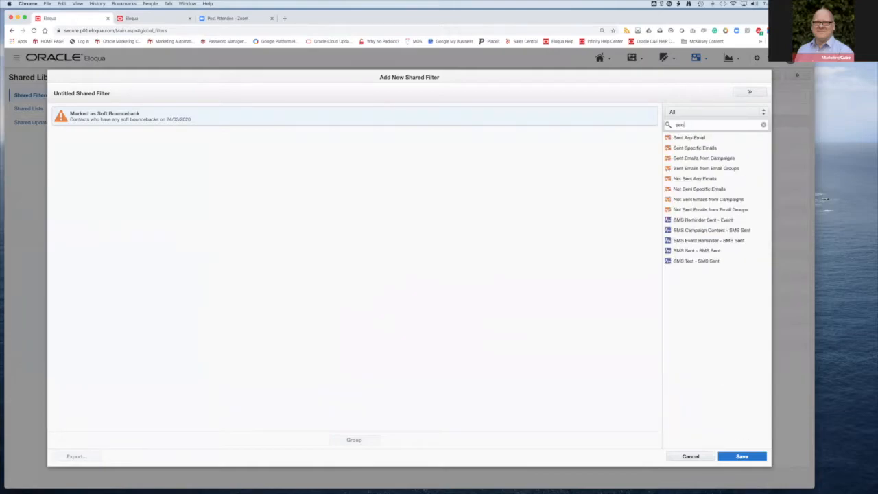
double_click(693, 147)
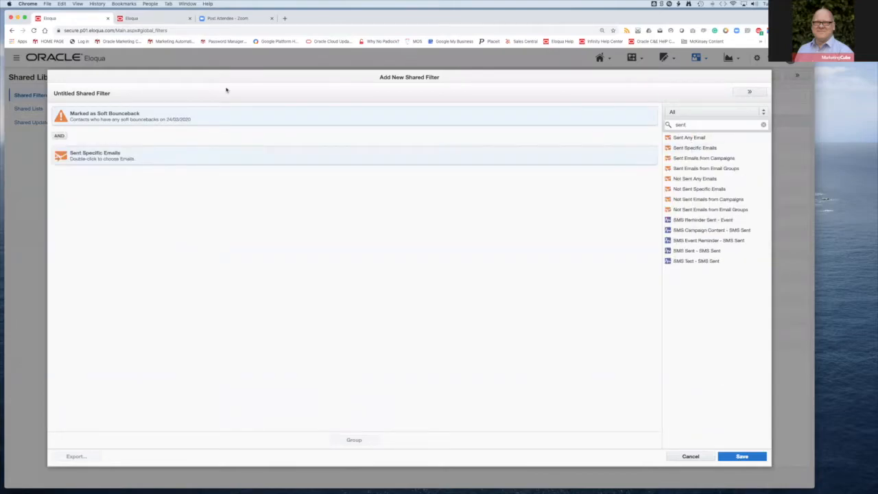
left_click_drag(133, 153, 125, 114)
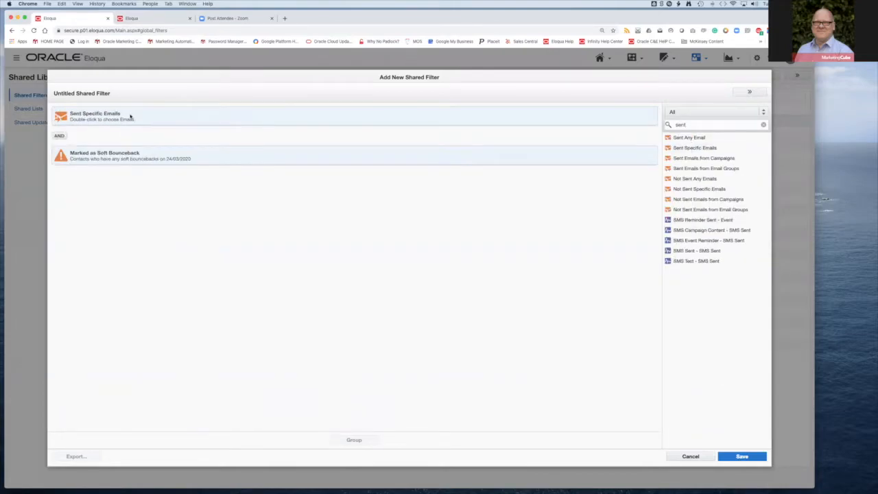
left_click(130, 115)
left_click(295, 153)
type("20200324")
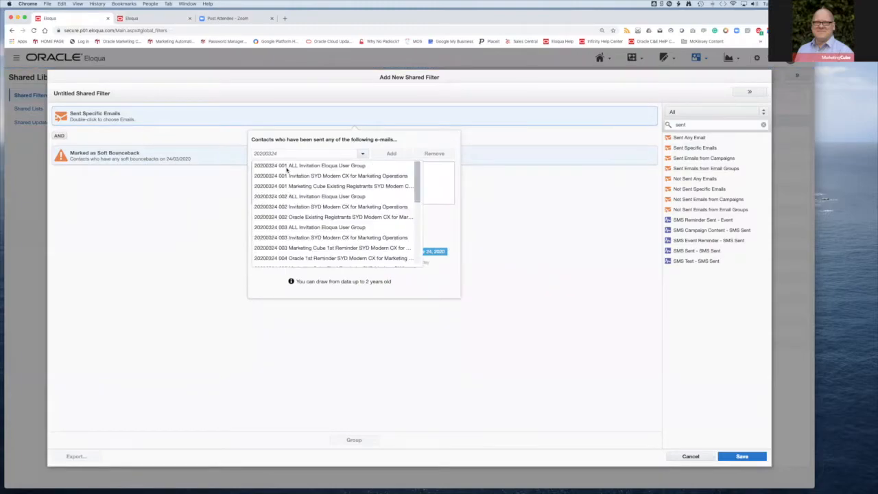
left_click(297, 169)
left_click(391, 154)
Set the shared filter's Sent Specific Emails criterion to at least 1 time after 1/03/2020
left_click(318, 215)
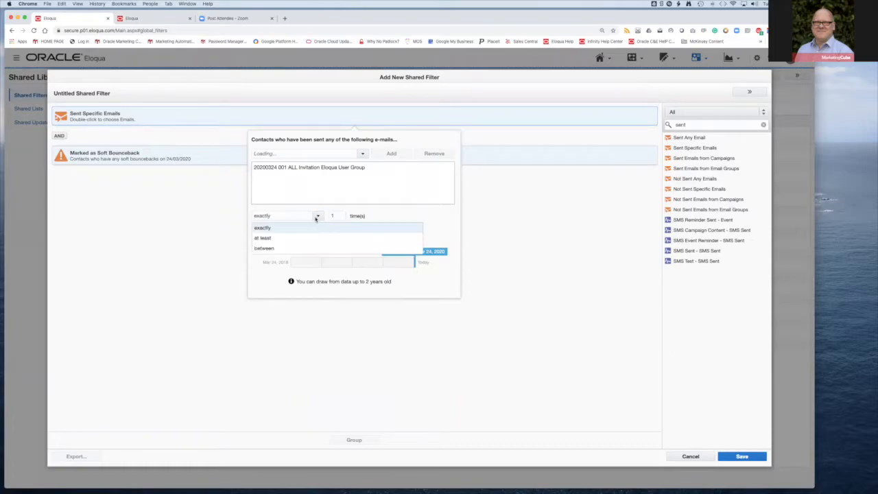
left_click(268, 238)
left_click(317, 232)
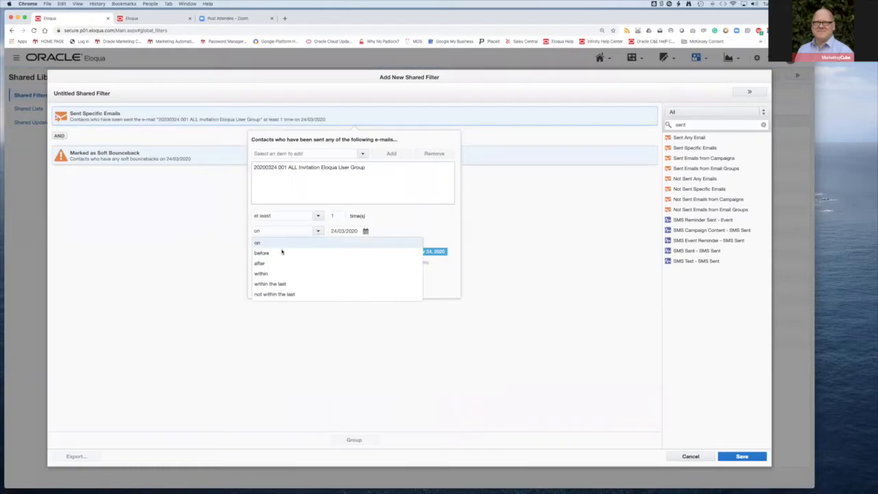
left_click(265, 264)
left_click(365, 232)
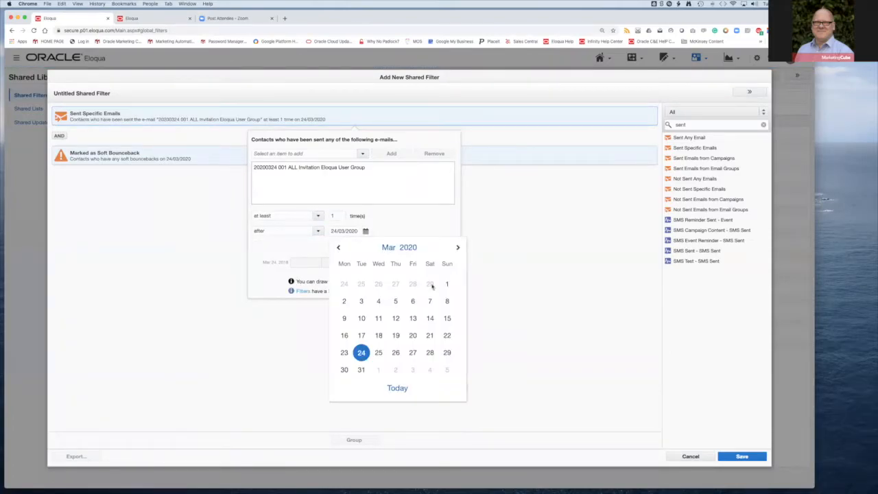
left_click(448, 285)
left_click(170, 218)
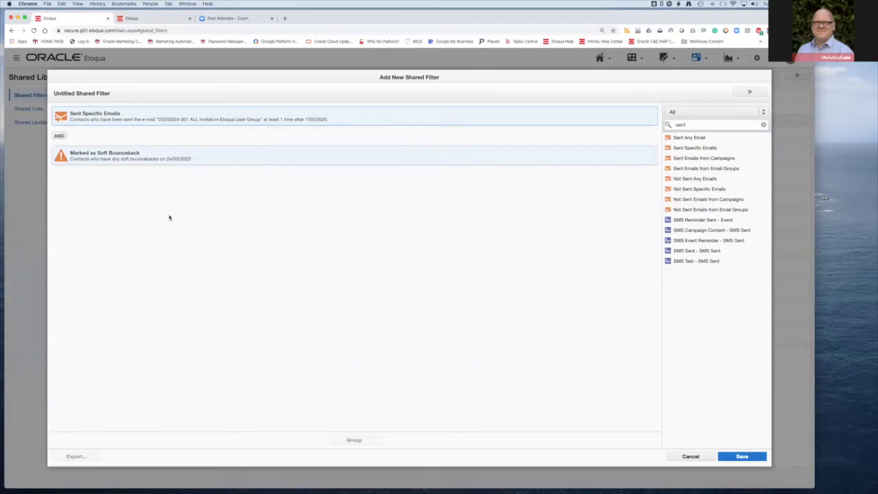
Set the shared filter's Marked as Soft Bounceback criterion to after 1/03/2020
left_click(207, 159)
left_click(317, 192)
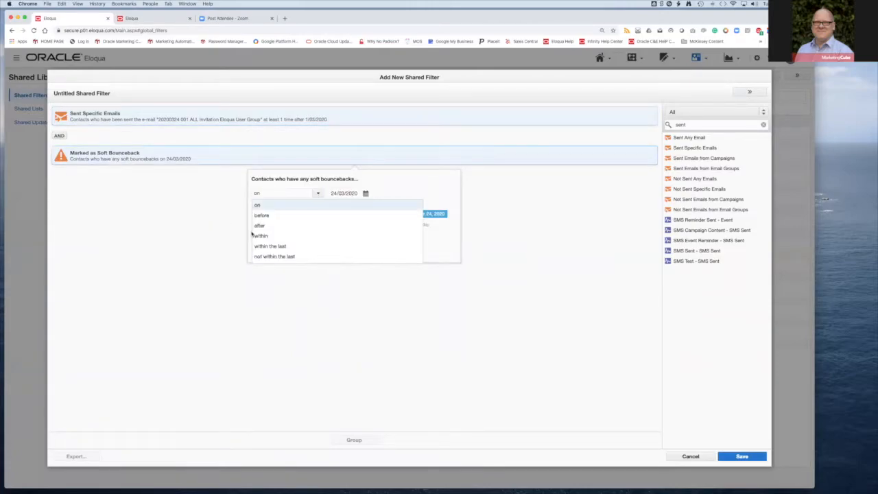
left_click(264, 227)
left_click(365, 194)
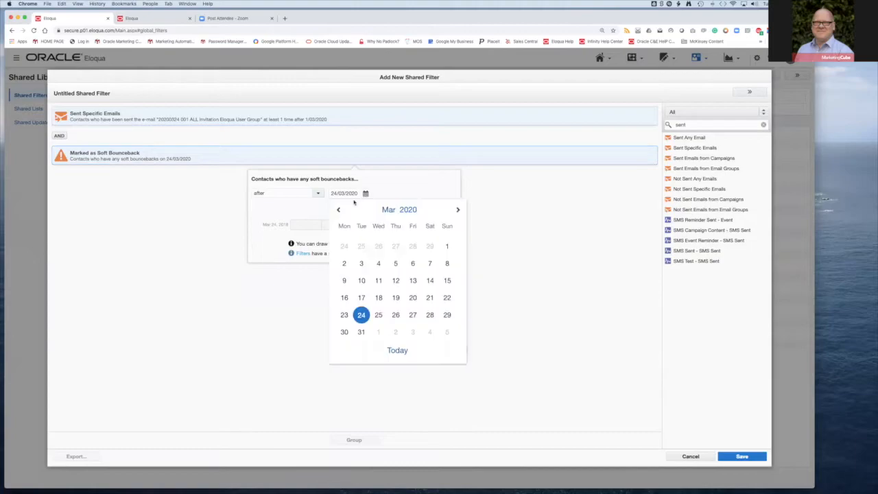
left_click(447, 246)
left_click(163, 225)
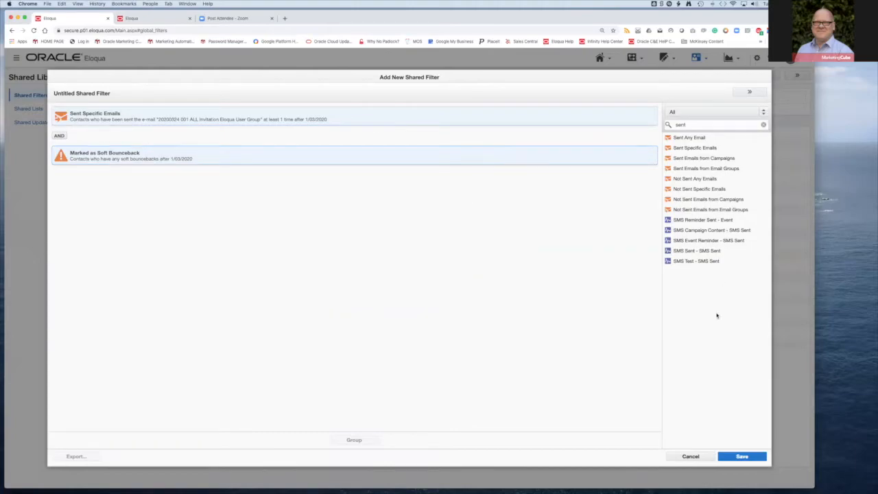
Name the shared filter "DEMO Soft Bounces" in its settings and save it
left_click(751, 93)
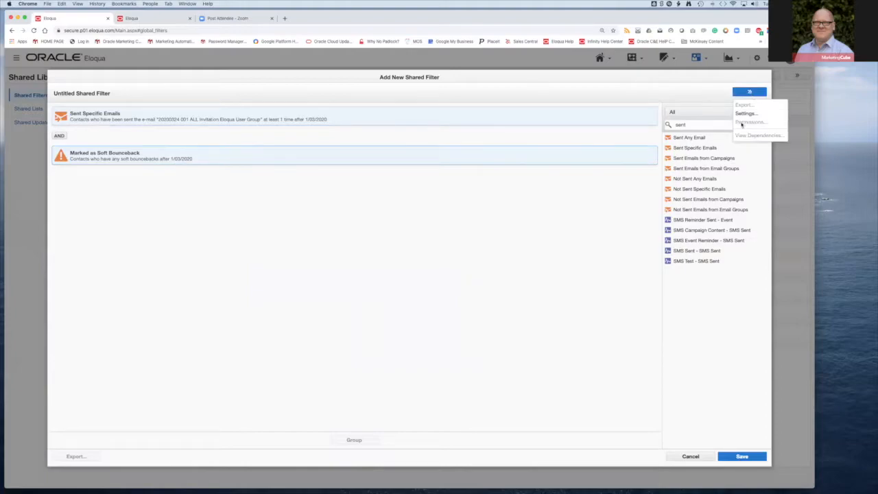
left_click(745, 114)
triple_click(399, 62)
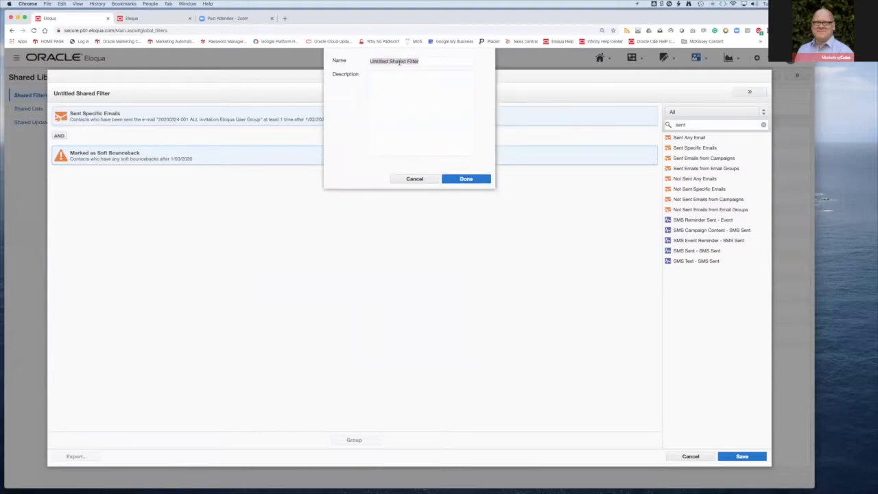
type("SoftDXEMO")
key("BackSpace")
key("BackSpace")
key("BackSpace")
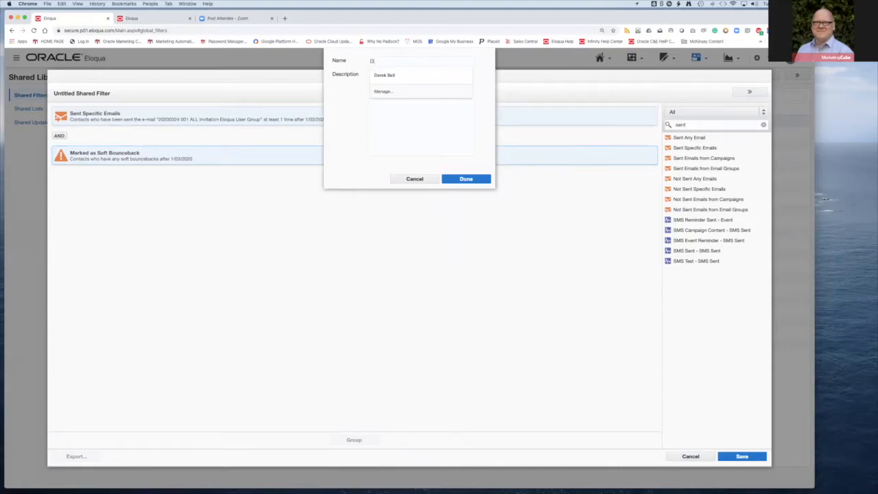
type("EMO Sft Bounces")
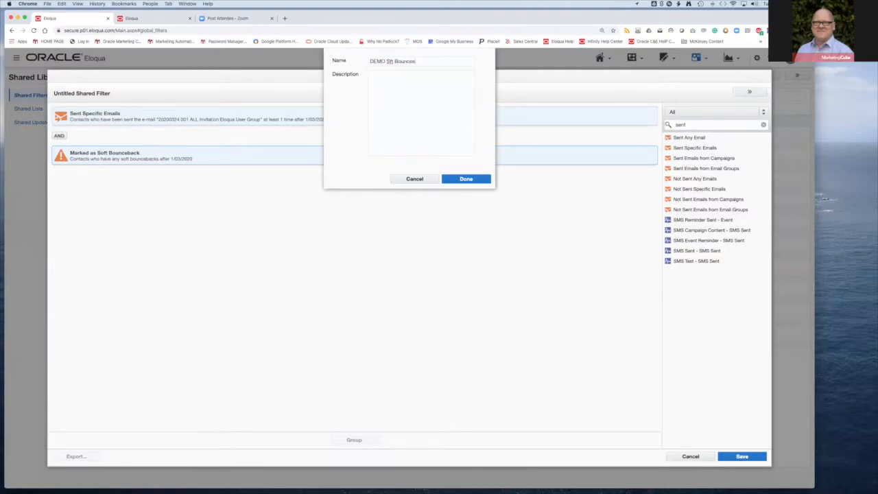
type("o")
triple_click(399, 61)
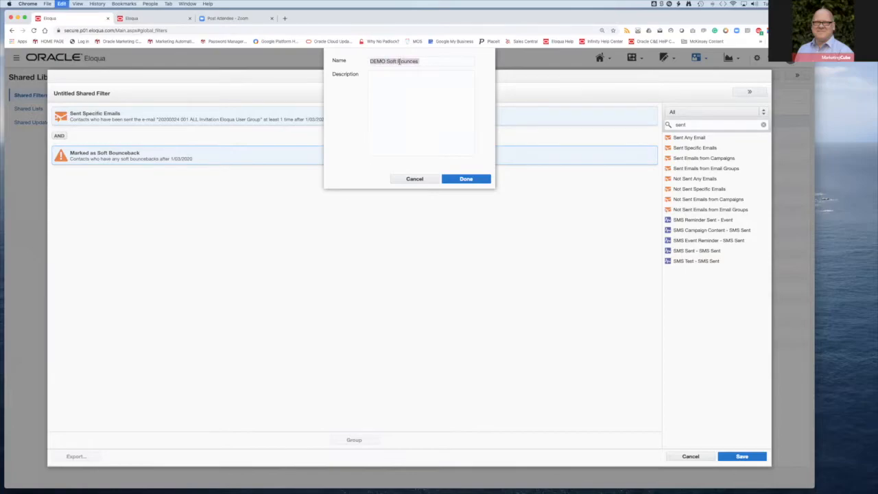
left_click(466, 178)
left_click(732, 458)
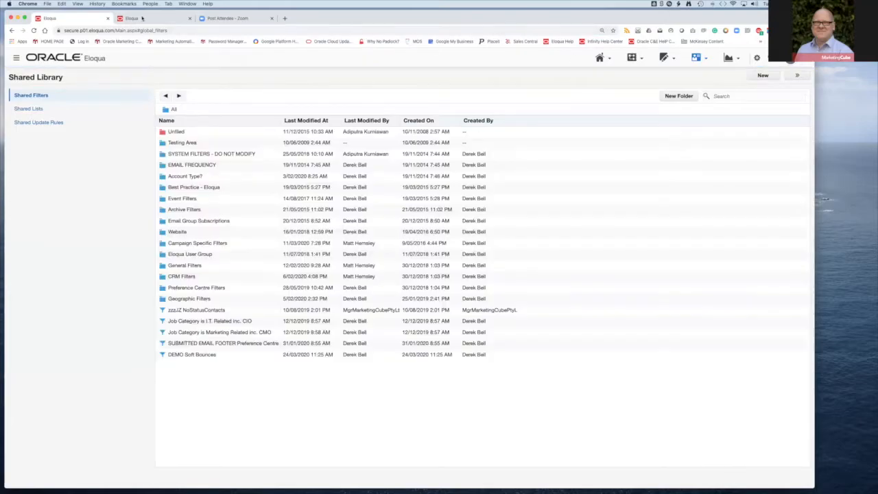
Switch to the other Eloqua browser tab and create a multi-step campaign from the Blank Campaign template
left_click(142, 19)
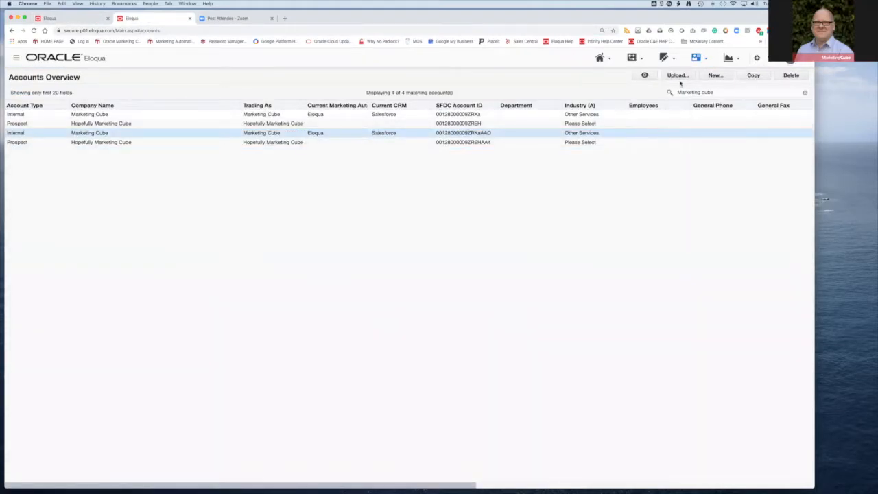
mouse_move(632, 58)
left_click(642, 73)
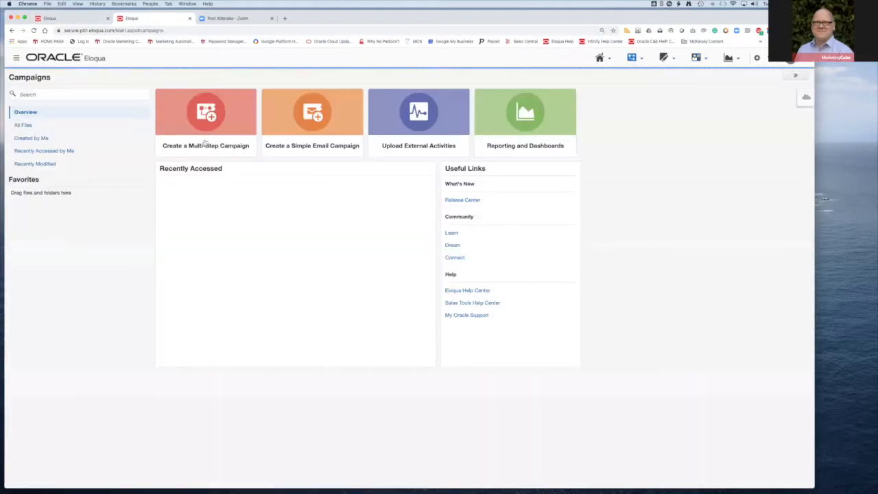
left_click(188, 111)
double_click(167, 151)
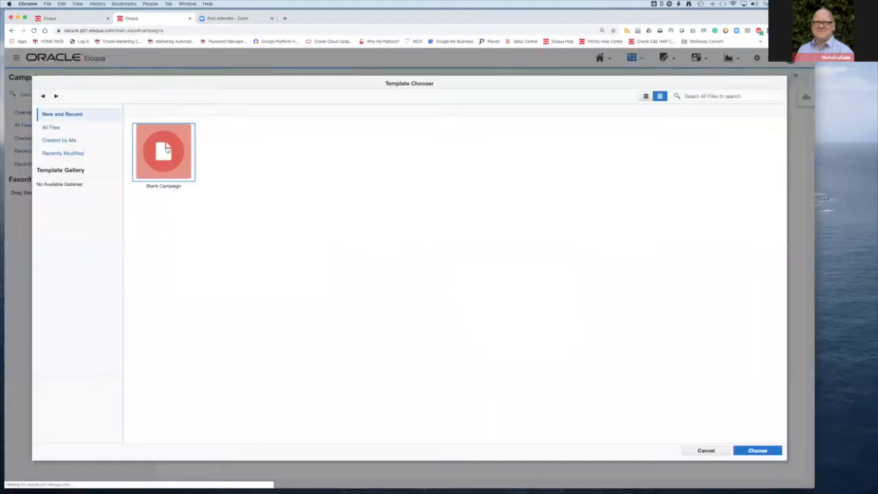
Place a Segment Members step and an Email step on the campaign canvas and connect them
left_click_drag(39, 126, 316, 134)
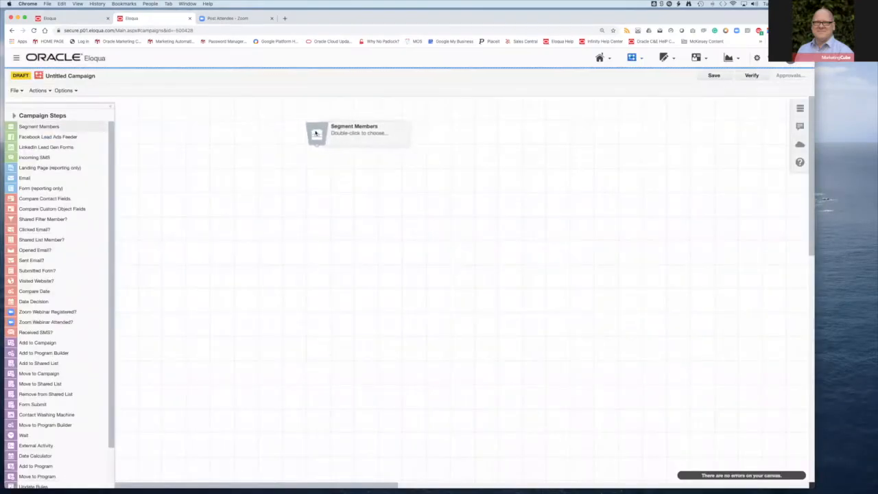
left_click_drag(28, 178, 340, 189)
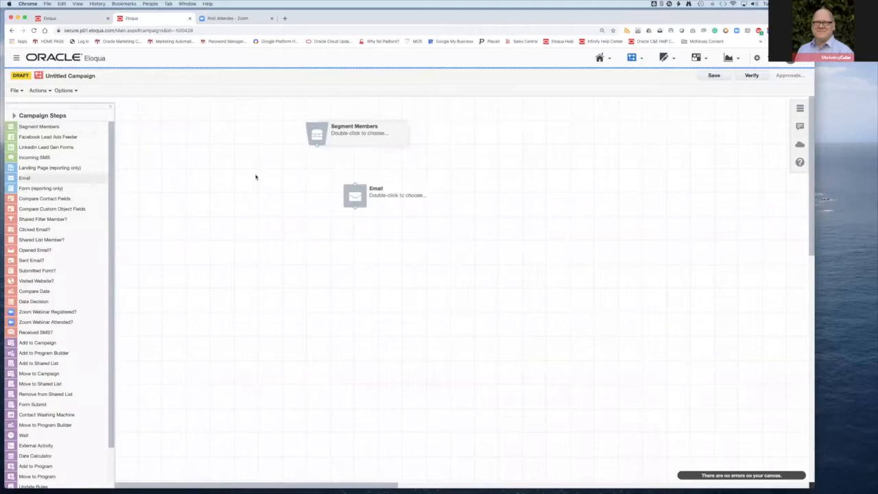
left_click_drag(316, 146, 341, 187)
double_click(341, 194)
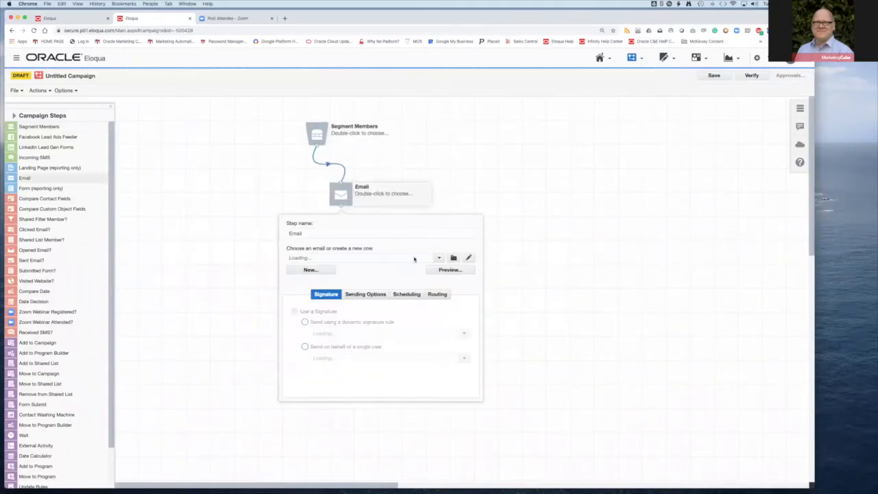
left_click(413, 258)
type("20200324")
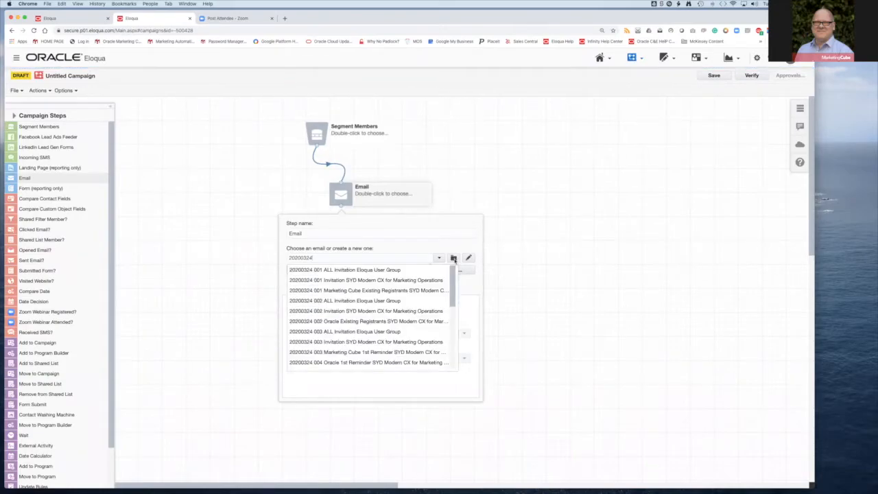
left_click(353, 270)
left_click(250, 272)
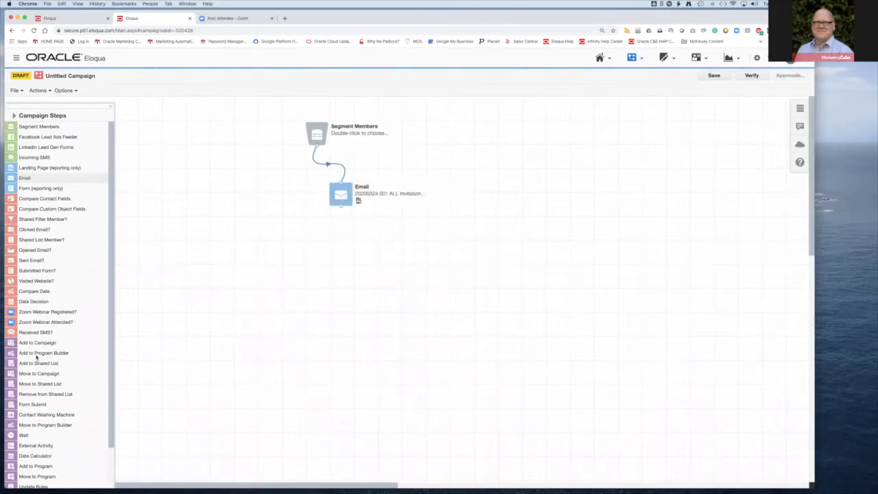
left_click_drag(35, 439, 347, 270)
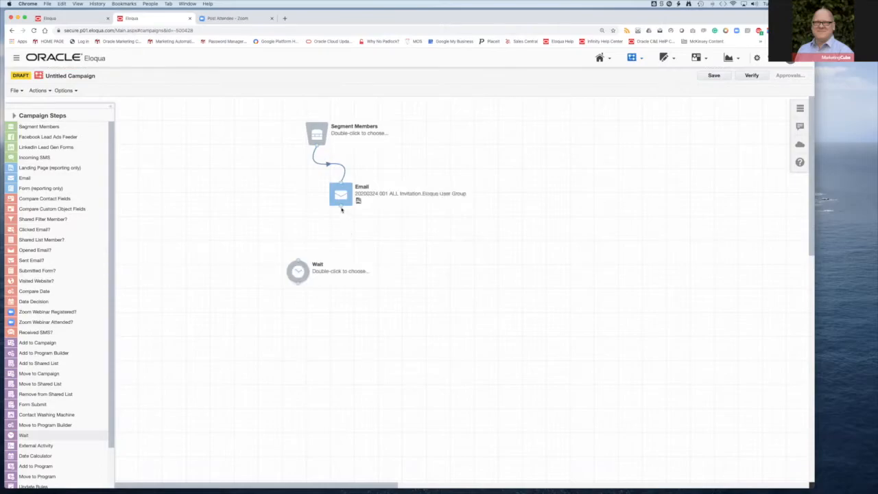
left_click_drag(341, 207, 343, 260)
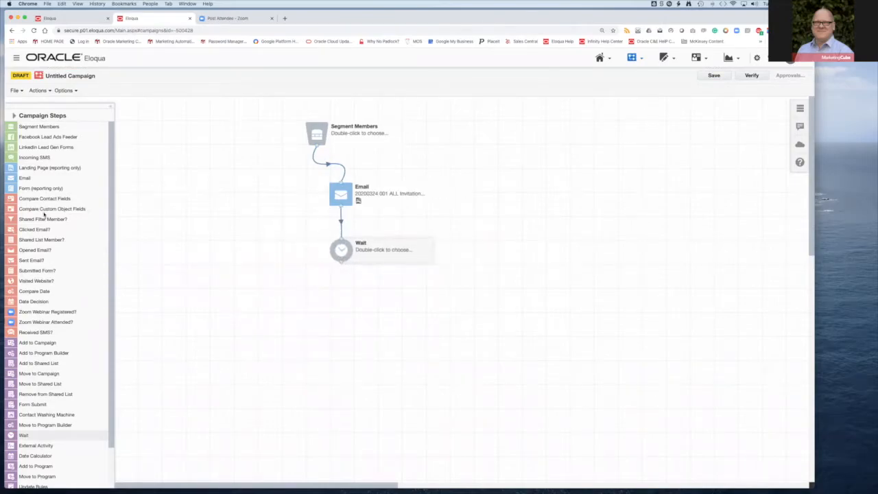
Add a Shared Filter Member? step to the campaign canvas below the Wait step and assign the "DEMO Soft Bounces" filter to it
left_click_drag(42, 218, 411, 324)
double_click(412, 320)
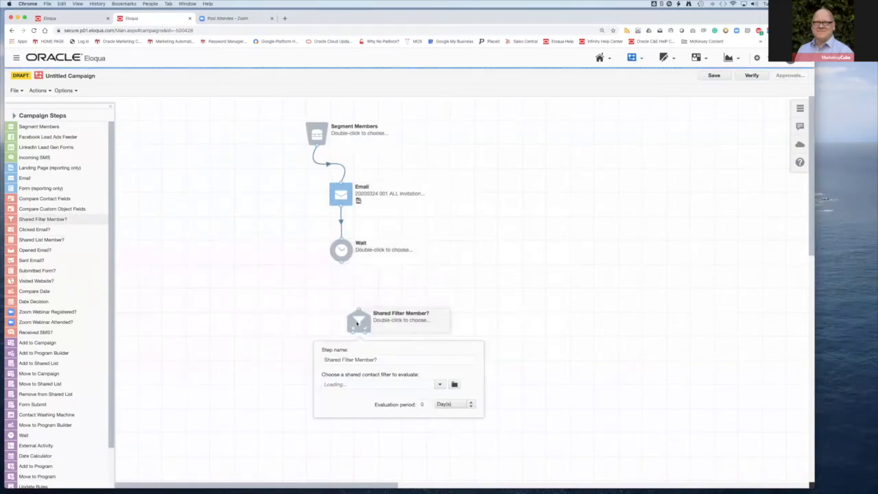
left_click(454, 386)
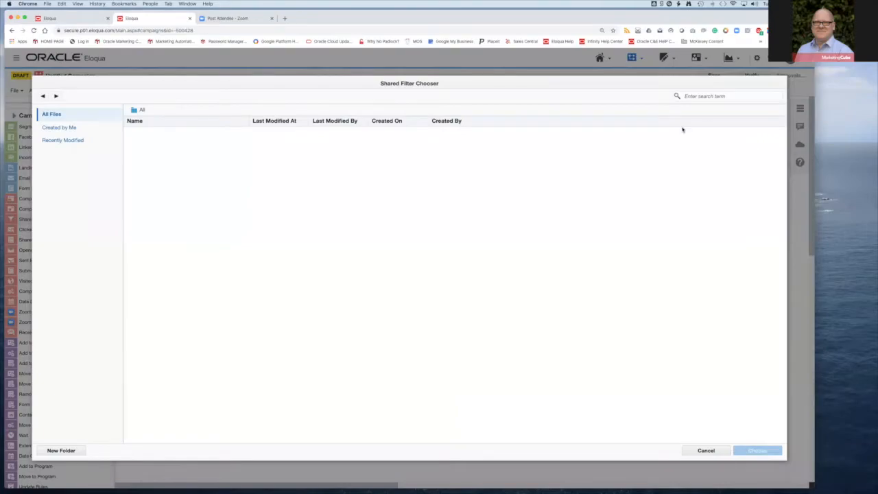
left_click(702, 94)
type("DEMO Soft Bounces")
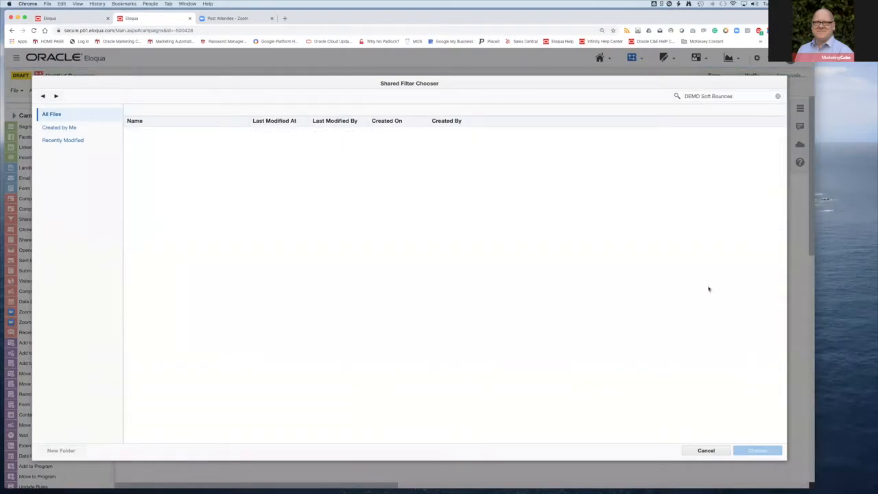
left_click(488, 132)
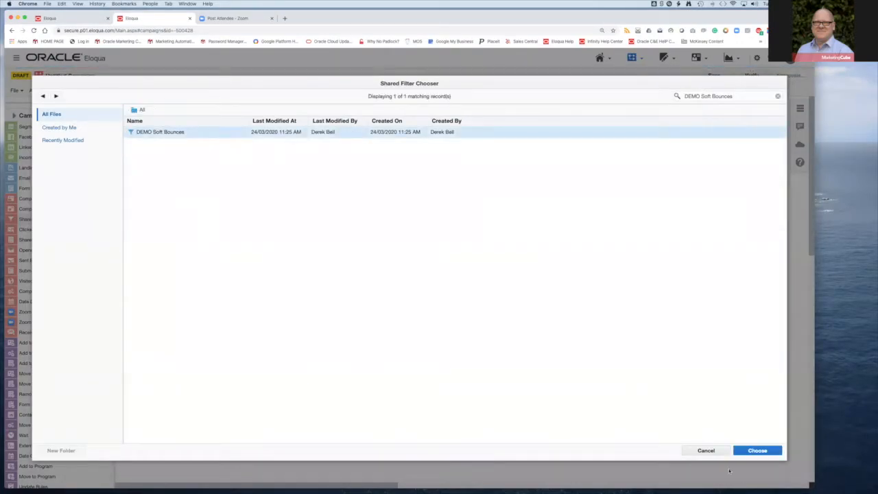
left_click(750, 450)
left_click(362, 280)
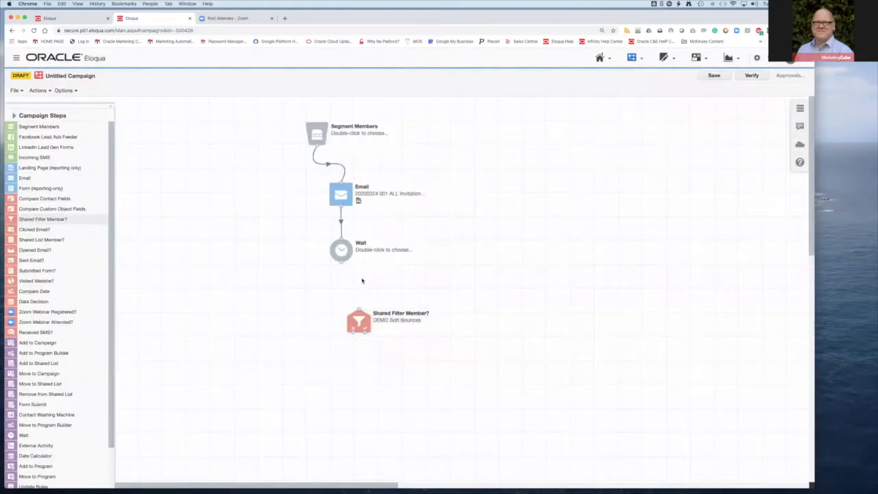
left_click_drag(359, 326, 388, 317)
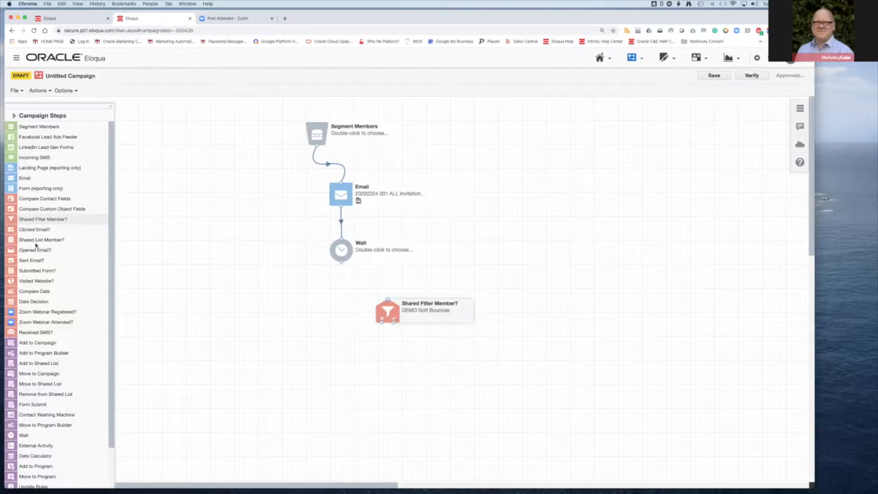
Add an Opened Email? decision step directly below the Wait step and connect the two
left_click_drag(71, 249, 282, 287)
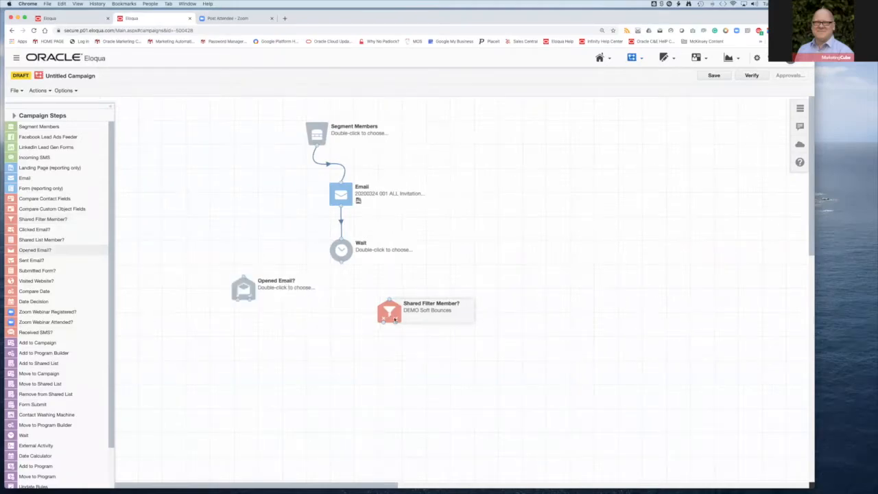
left_click_drag(405, 315, 419, 336)
left_click_drag(243, 291, 343, 303)
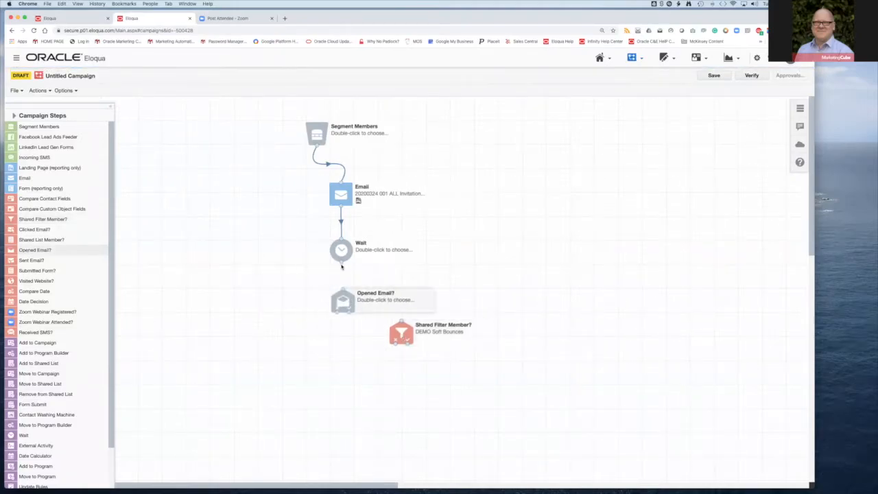
left_click_drag(341, 261, 343, 302)
double_click(343, 300)
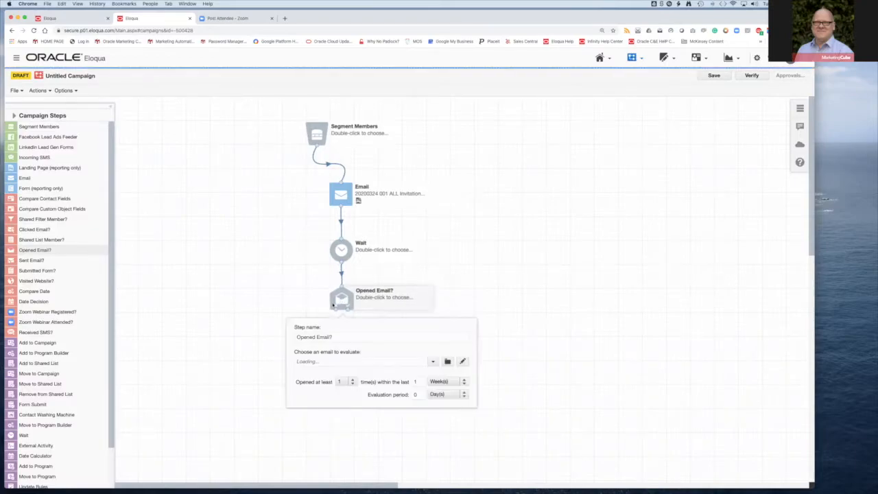
left_click(474, 261)
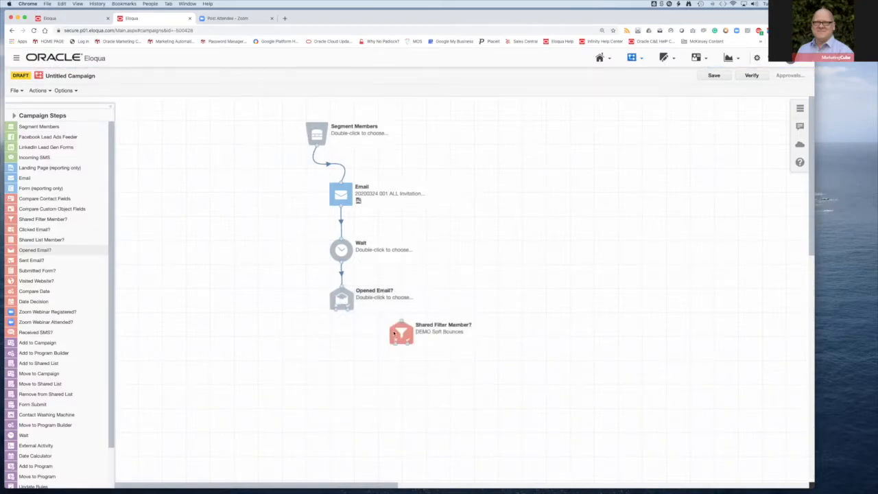
Connect the shared filter step to the No path of Opened Email? and rename it "Were they a soft bounce back?"
left_click_drag(388, 332, 239, 370)
left_click_drag(336, 312, 291, 351)
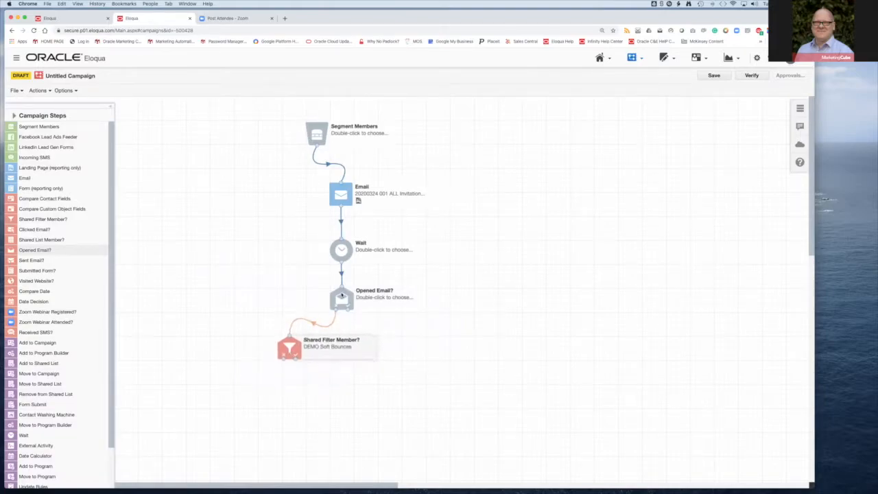
double_click(309, 349)
triple_click(280, 389)
type("Were they a")
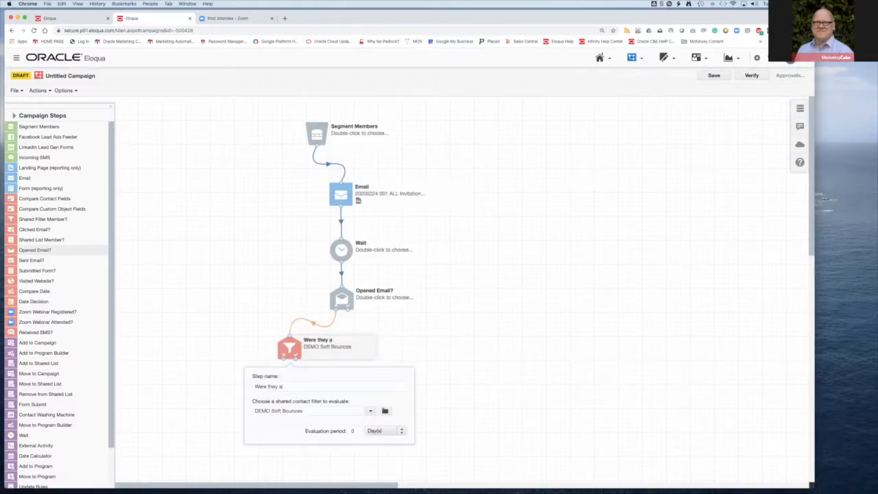
type(" soft bounce back?")
left_click(228, 332)
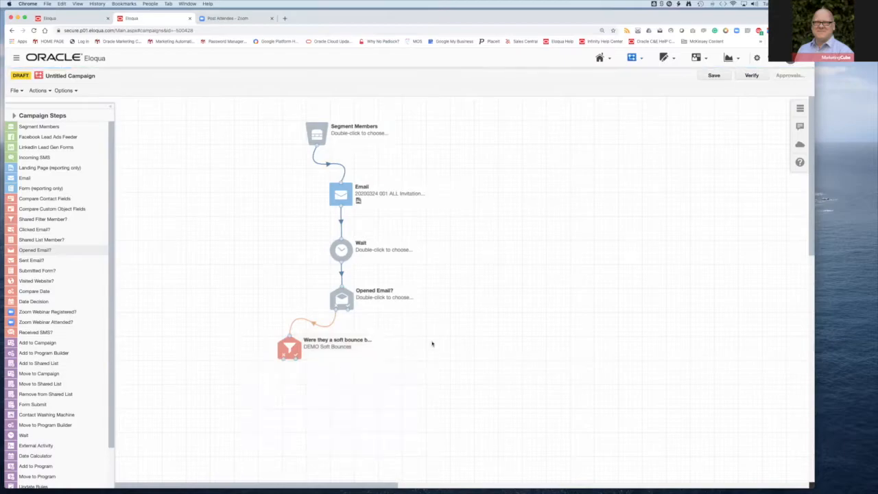
Add a second Email step on the Yes path of the soft-bounce decision and adjust the spacing of the canvas steps
left_click_drag(29, 180, 453, 429)
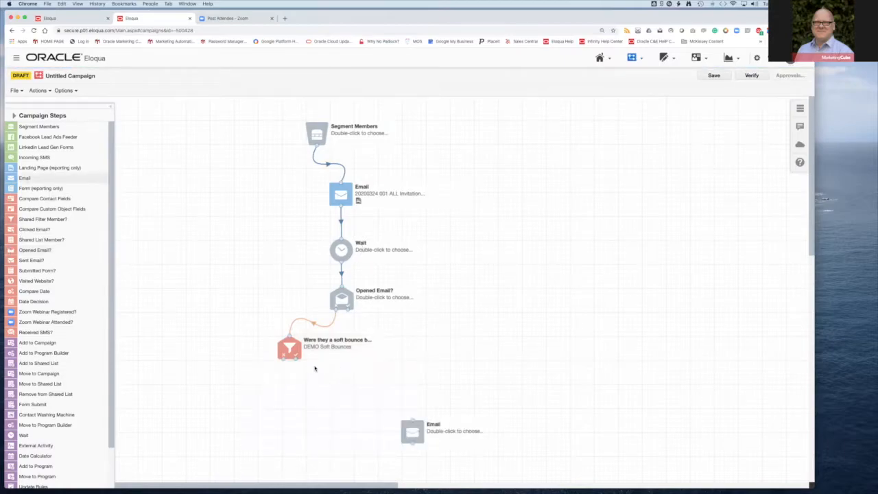
mouse_move(296, 363)
left_mouse_down()
mouse_move(410, 429)
mouse_move(374, 412)
left_mouse_up()
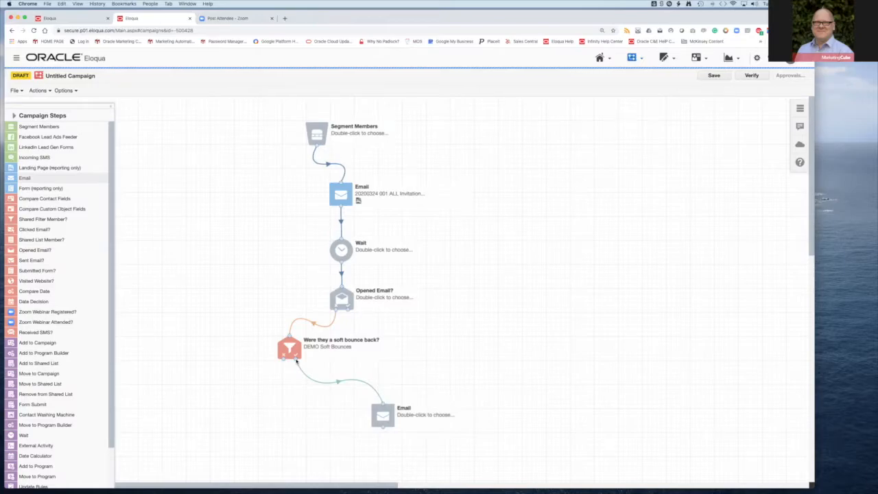
left_click_drag(297, 363, 308, 283)
left_click(341, 195)
left_click_drag(342, 191, 343, 192)
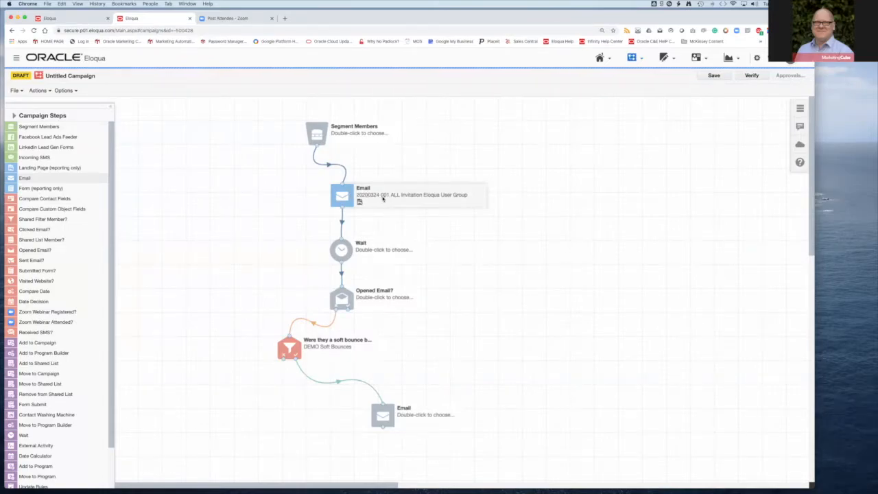
left_click_drag(387, 416, 382, 409)
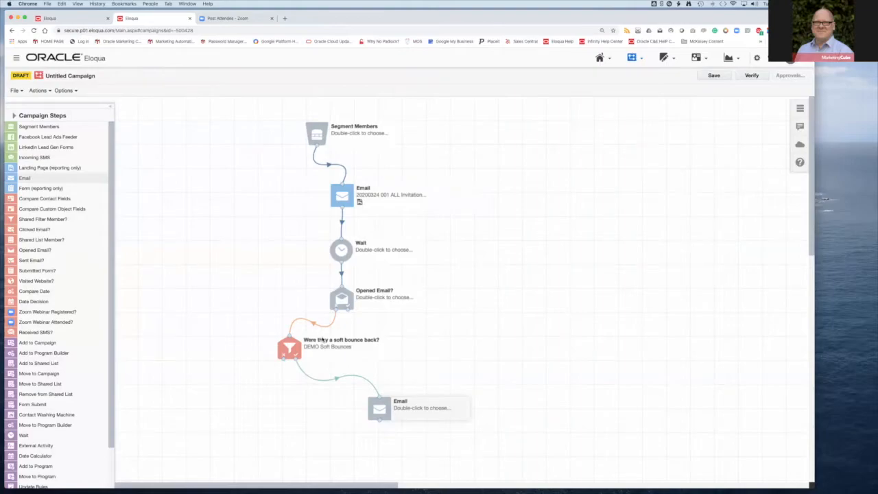
left_click_drag(291, 348, 271, 351)
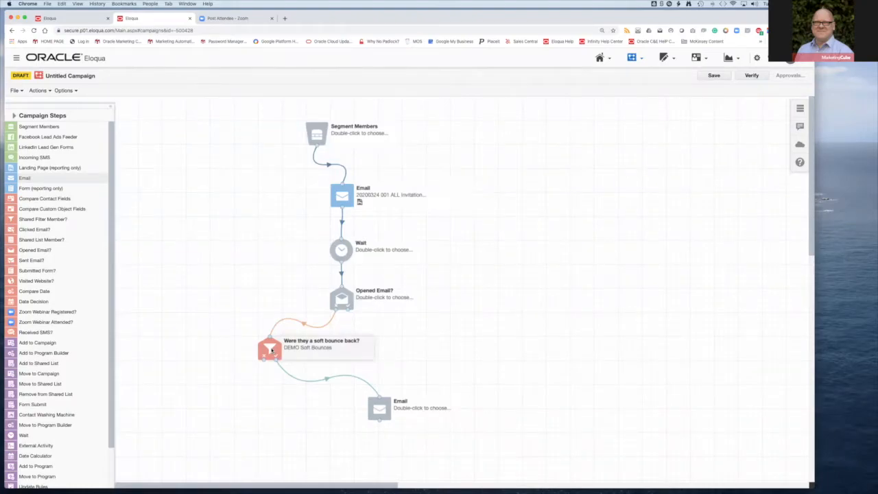
left_click_drag(322, 136, 274, 133)
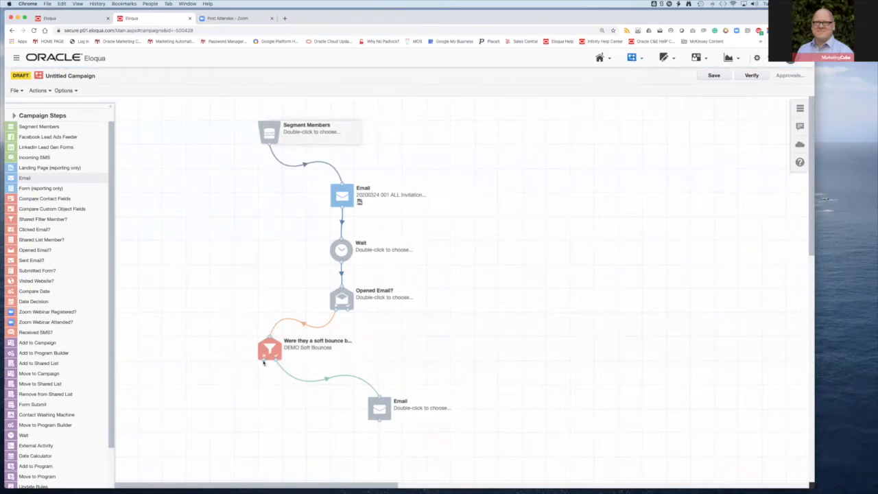
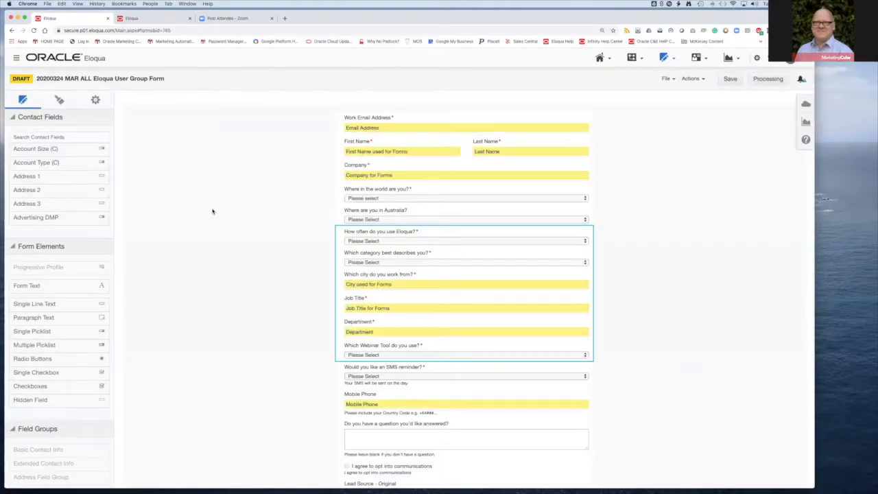
Open the processing steps of the user group form and view an enlarged list of the step types that can be added
left_click(768, 80)
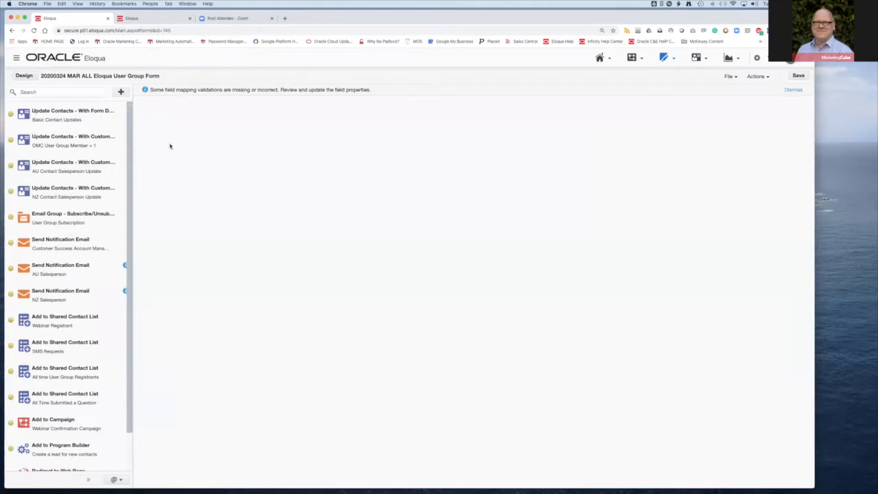
left_click(121, 92)
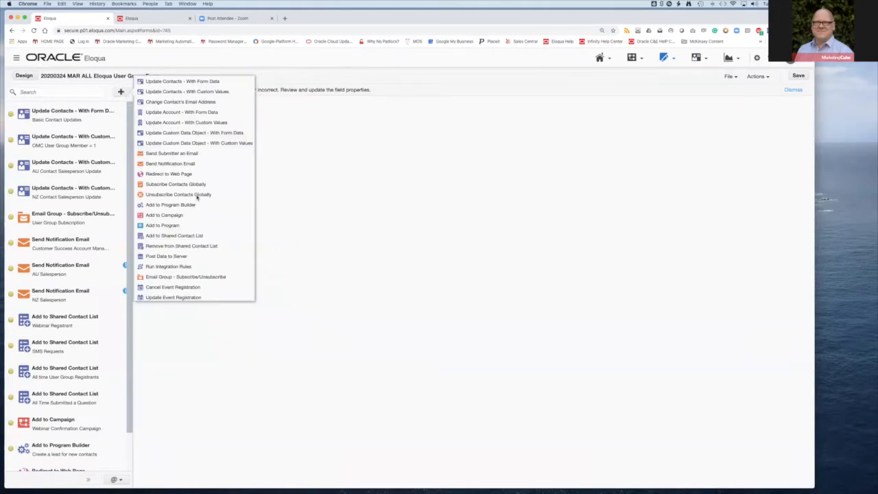
key("super+equal")
key("super+equal")
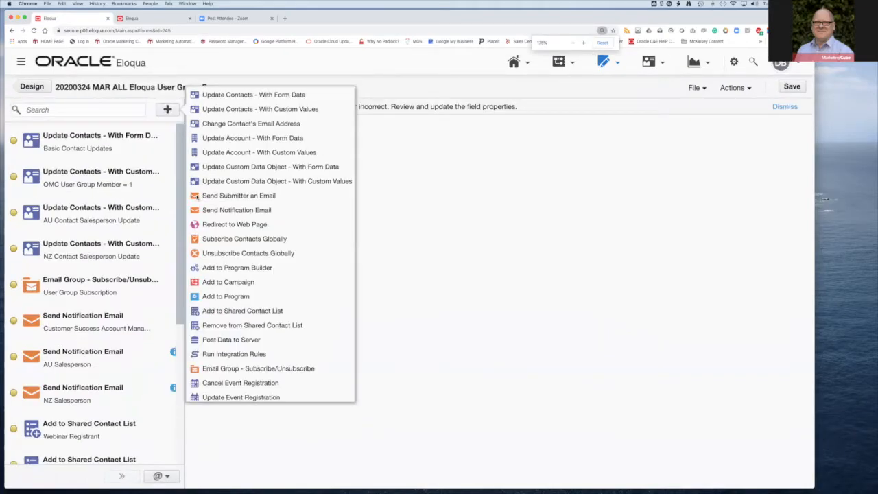
key("super+equal")
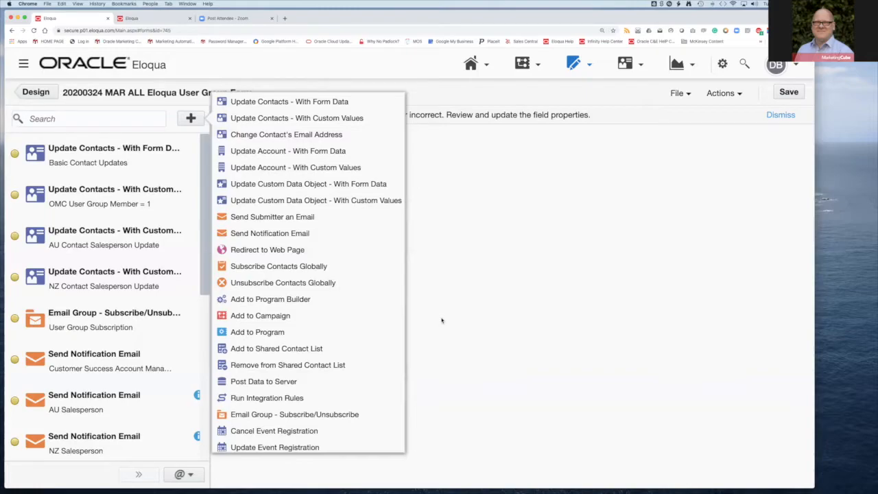
left_click(441, 321)
Open the settings of the form's Add to Program Builder processing step, "Create a lead for new contacts"
scroll(128, 285, "down", 10)
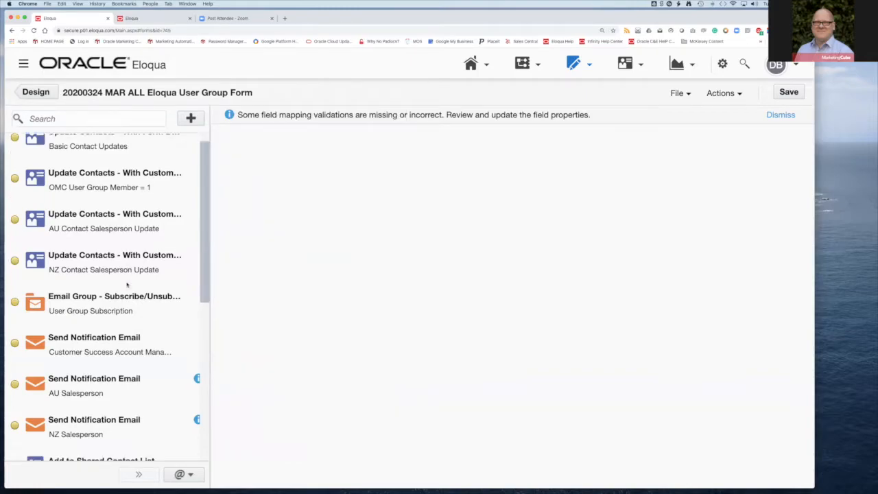
left_click(62, 354)
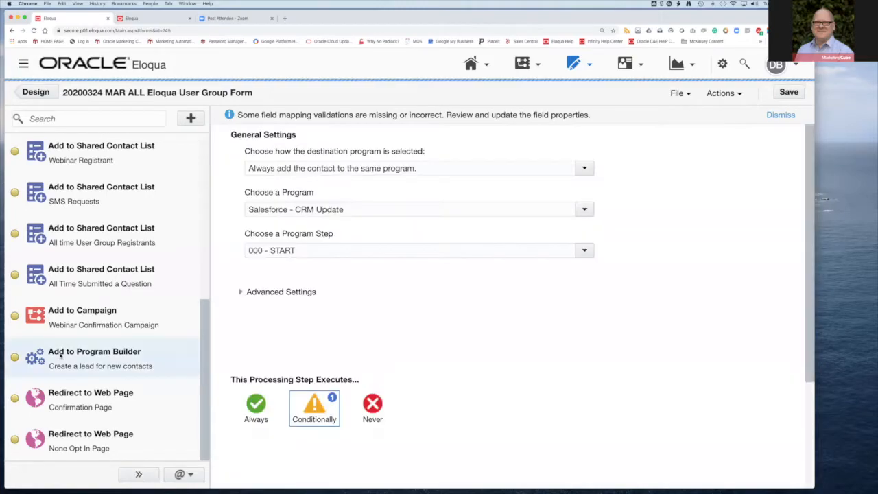
left_click(191, 118)
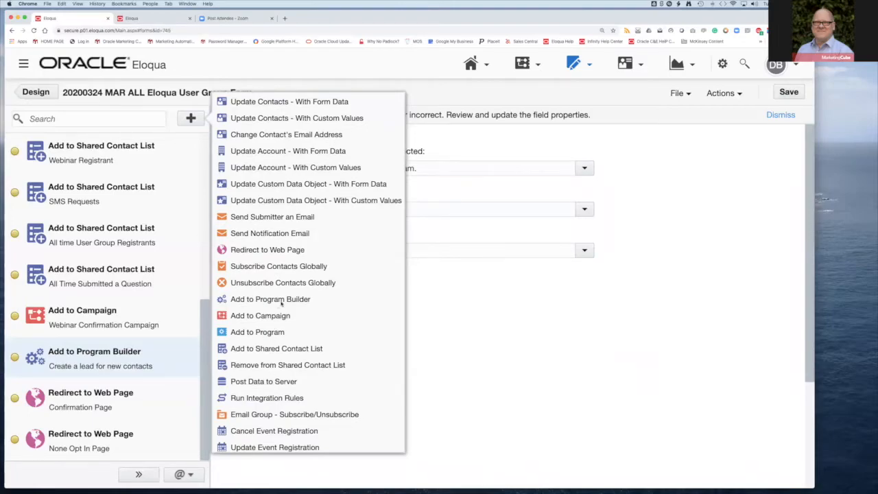
left_click(73, 372)
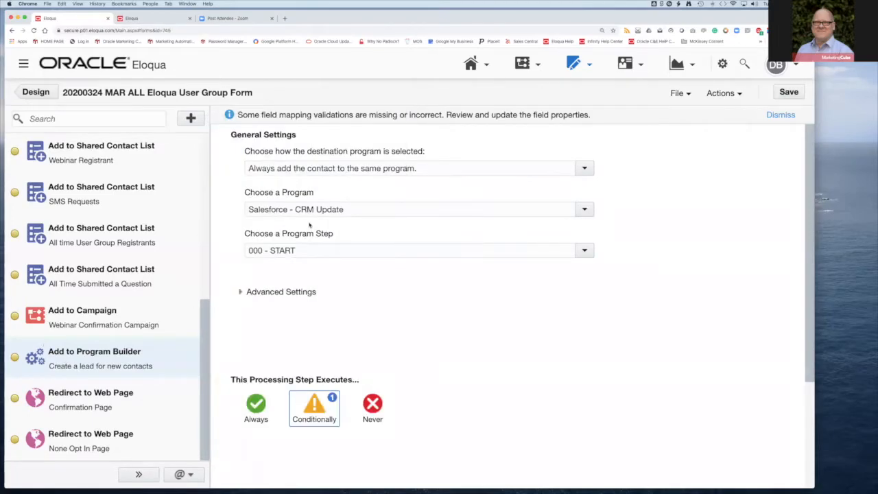
Review the options for how the destination program is selected and the list of programs available to choose
left_click(591, 170)
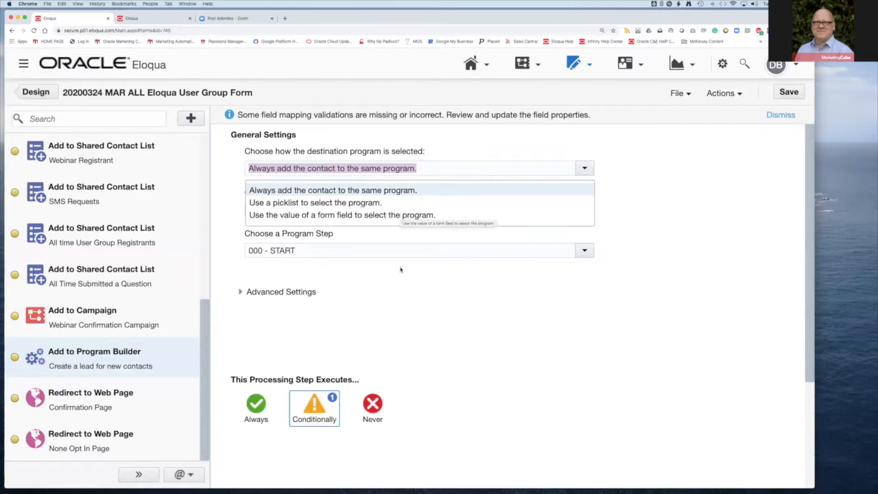
left_click(401, 296)
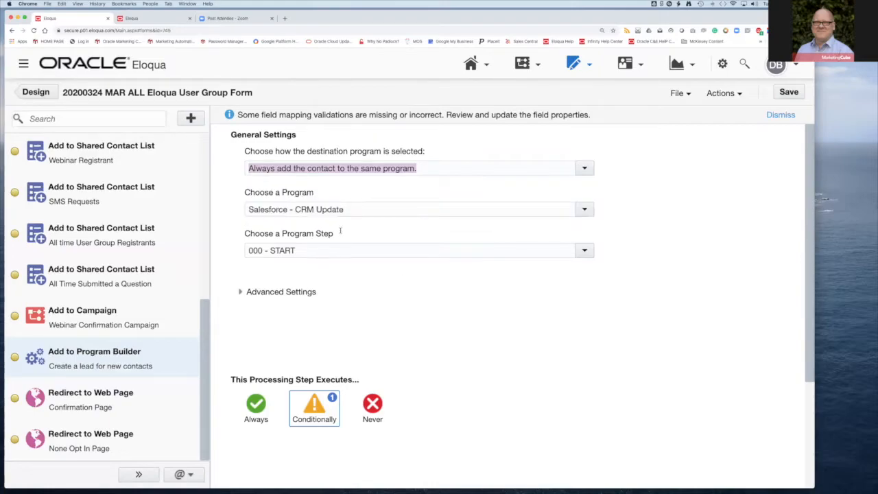
left_click(585, 210)
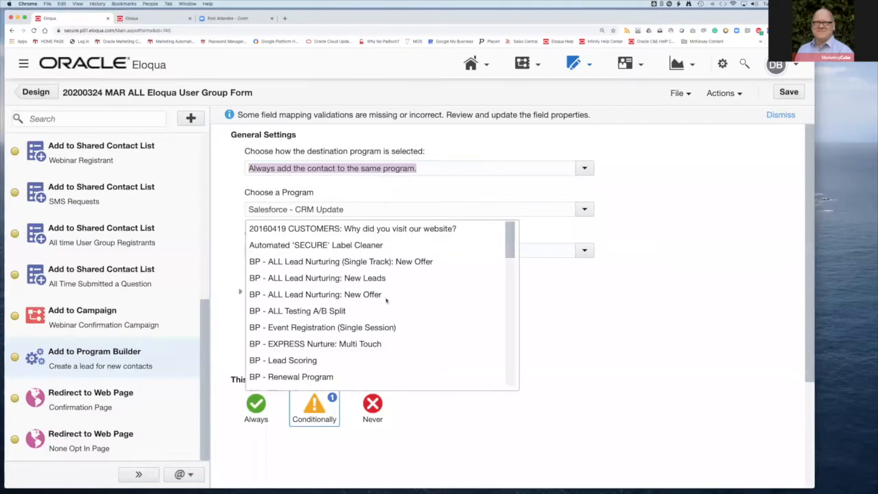
scroll(386, 296, "down", 15)
scroll(387, 301, "up", 10)
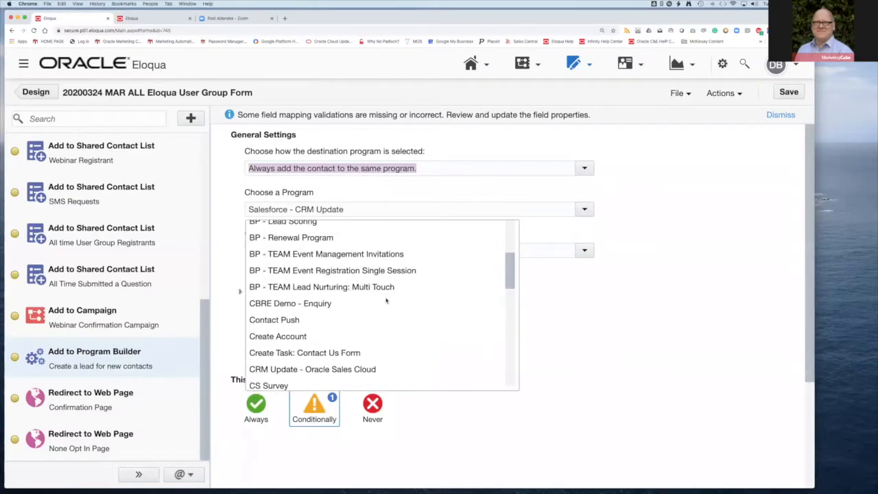
scroll(422, 314, "up", 3)
left_click(681, 250)
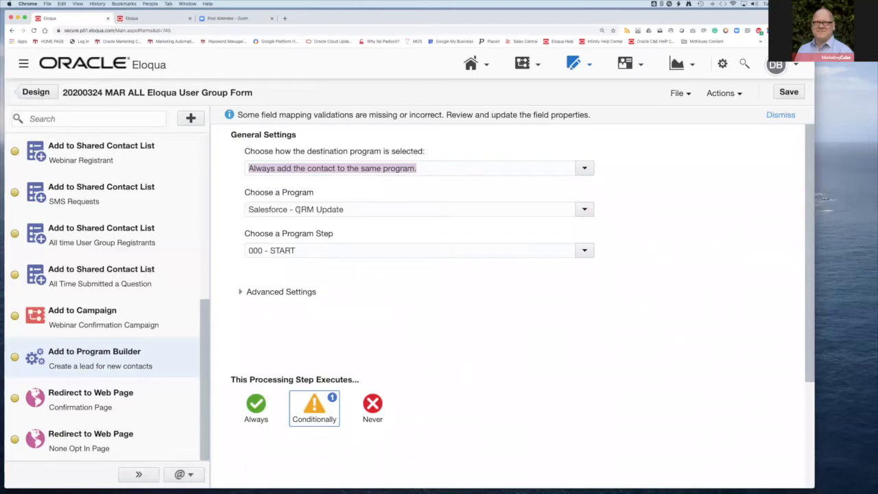
Set the program step for the Salesforce - CRM Update program to "100 - Update Contact in SFDC"
left_click(585, 251)
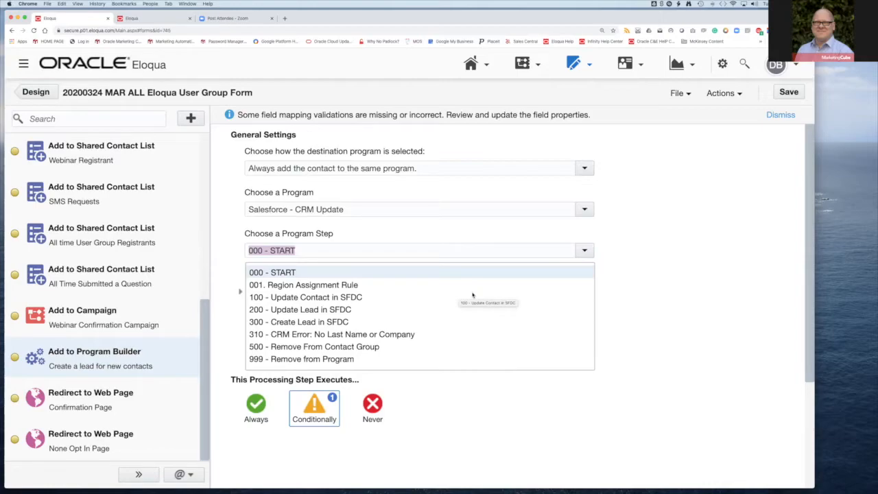
left_click(473, 297)
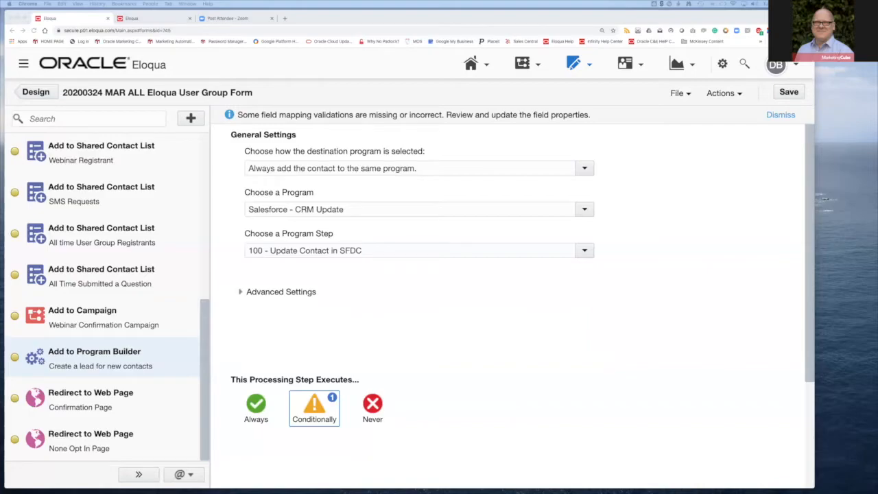
Switch to the untitled draft campaign, zoom the page out one level, and move the Wait step closer beneath the Email step
key("super+alt+p")
left_click(148, 19)
scroll(416, 315, "right", 3)
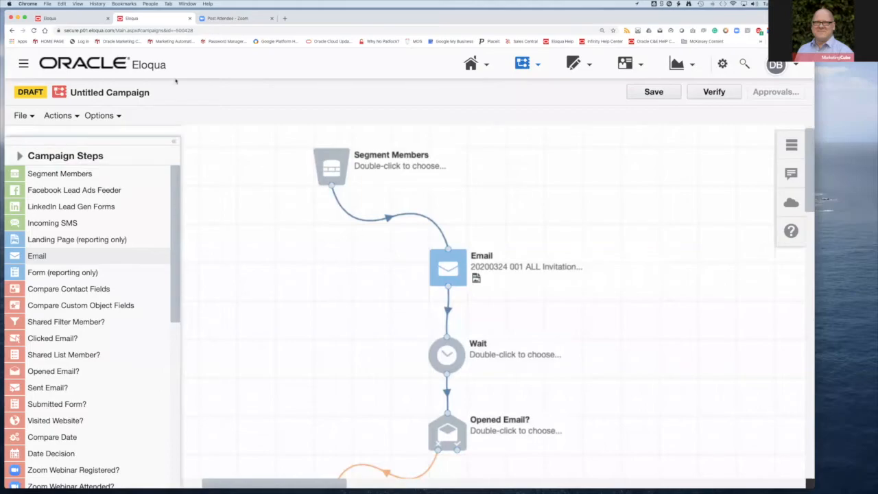
left_click(78, 3)
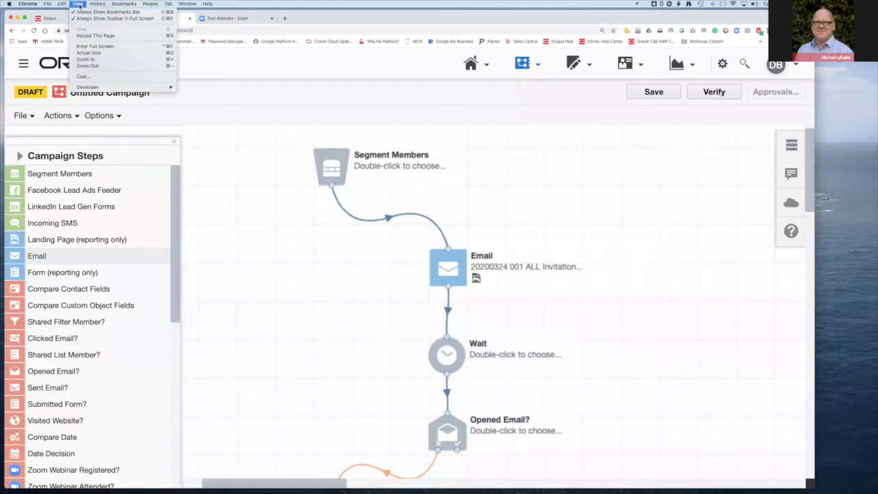
left_click(99, 66)
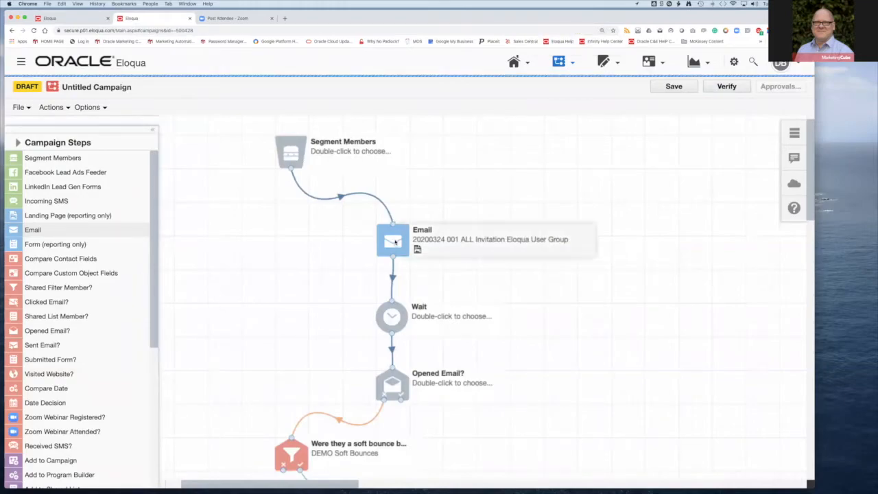
left_click_drag(393, 323, 394, 308)
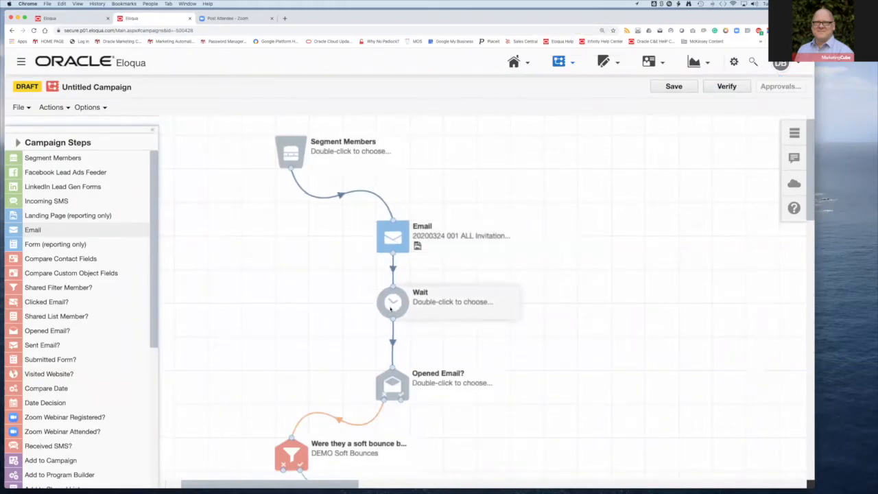
Detach the Opened Email? decision from the Wait step and move it aside together with its soft bounce filter and follow-up email
scroll(497, 329, "down", 5)
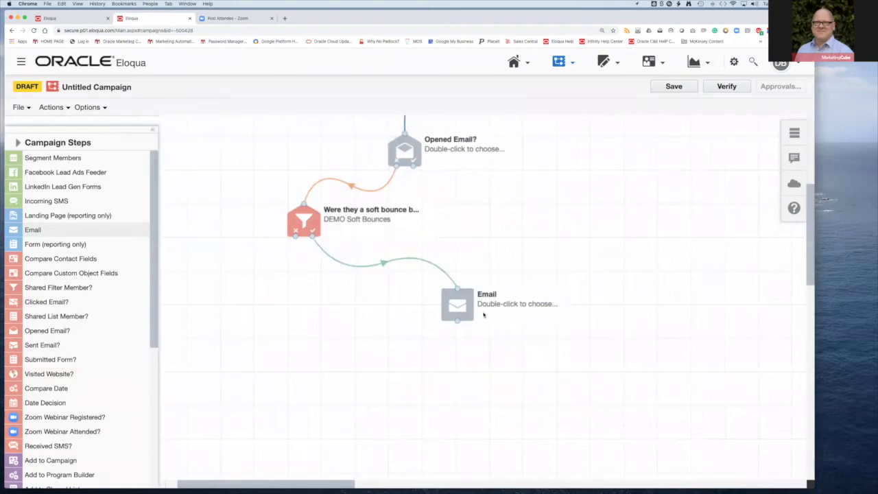
scroll(485, 266, "up", 2)
left_click_drag(222, 204, 632, 437)
left_click(408, 201)
left_click(400, 193)
left_click_drag(204, 203, 604, 433)
left_click_drag(401, 232, 726, 286)
left_click(319, 275)
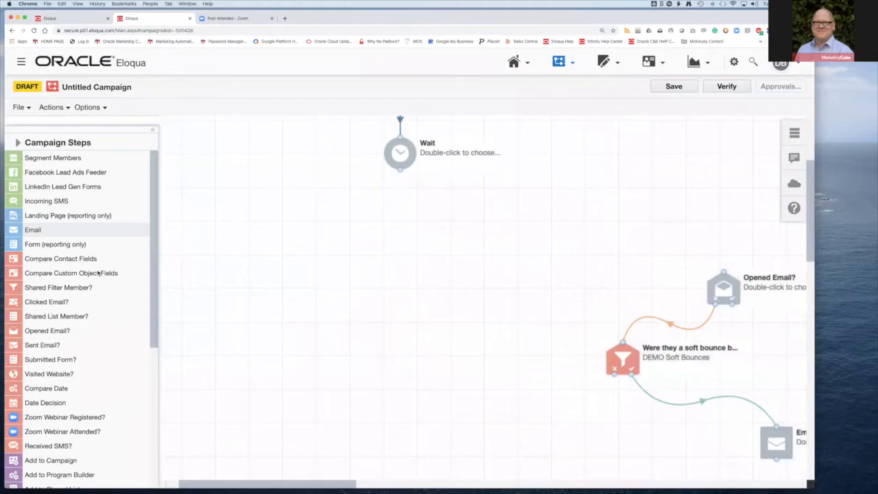
Add a Clicked Email? decision fed by the Wait step and view its evaluation settings
left_click_drag(54, 309, 363, 230)
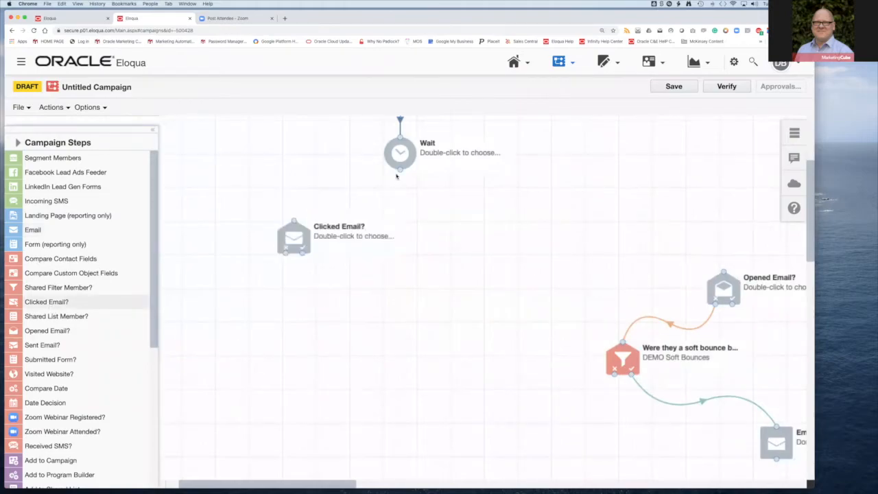
mouse_move(400, 169)
left_mouse_down()
mouse_move(292, 221)
mouse_move(391, 227)
left_mouse_up()
scroll(348, 238, "up", 5)
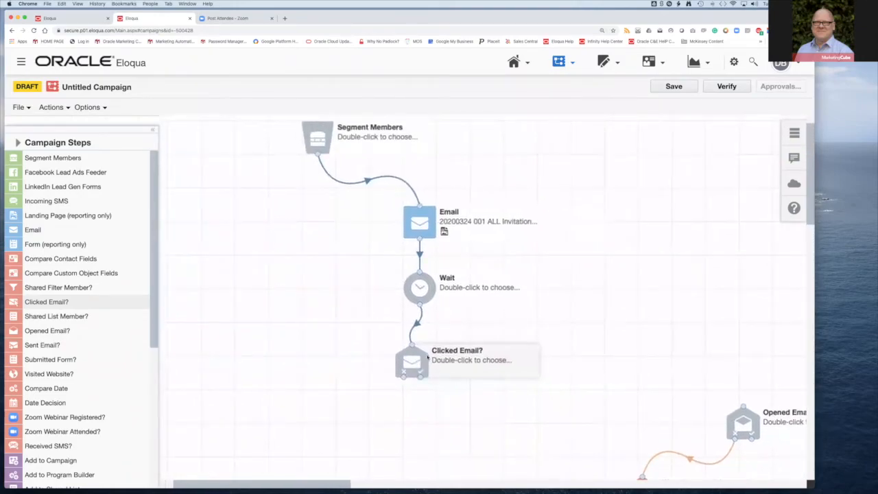
double_click(416, 364)
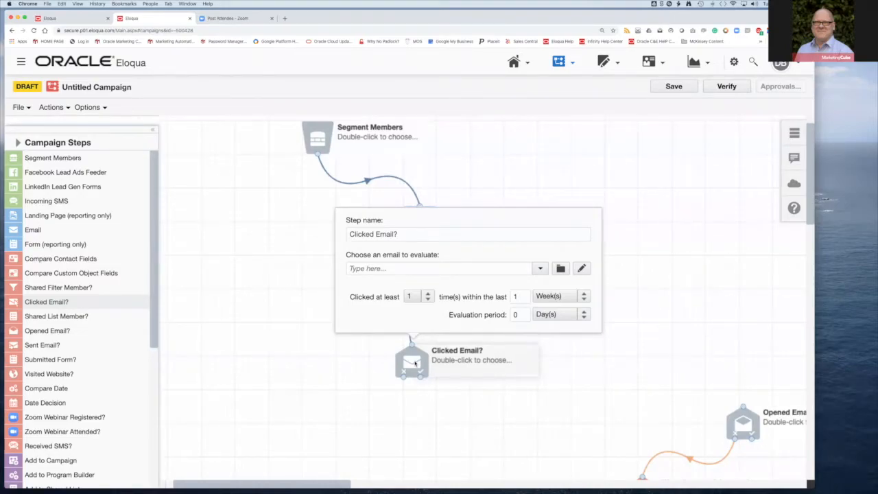
left_click(558, 351)
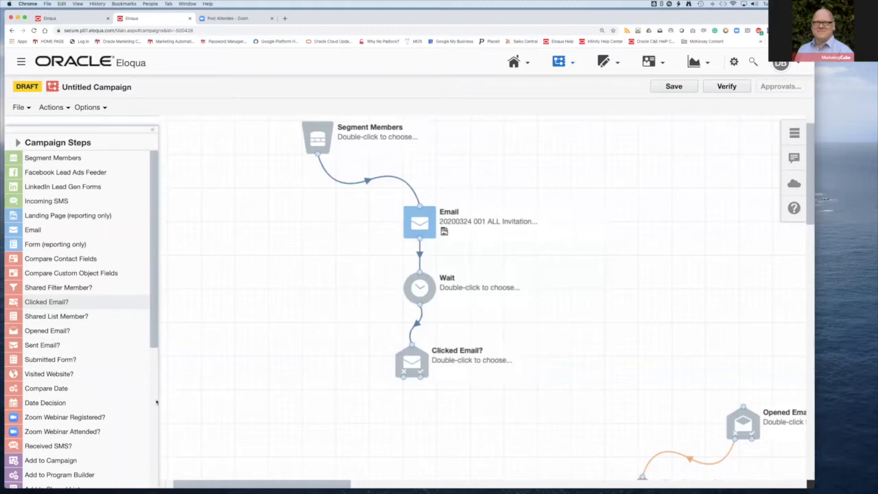
Move the "Were they a soft bounce back?" filter step directly beneath the Clicked Email? decision
scroll(96, 396, "down", 3)
scroll(93, 393, "down", 2)
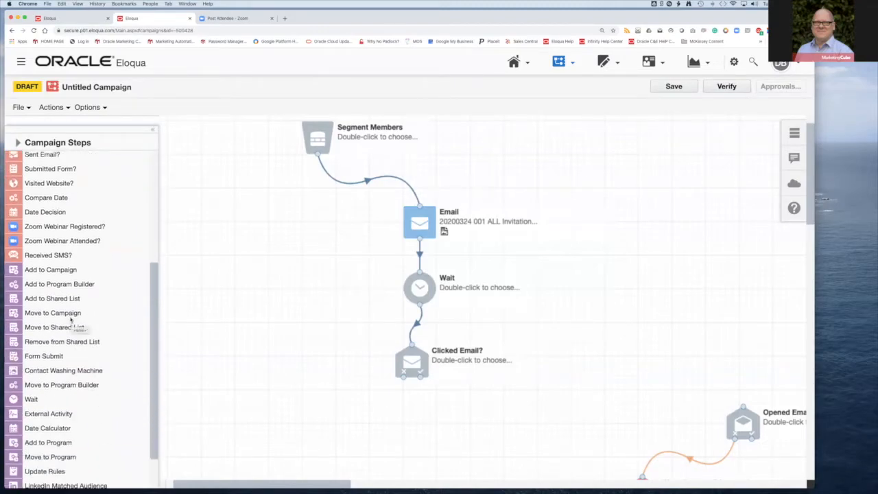
scroll(682, 398, "down", 5)
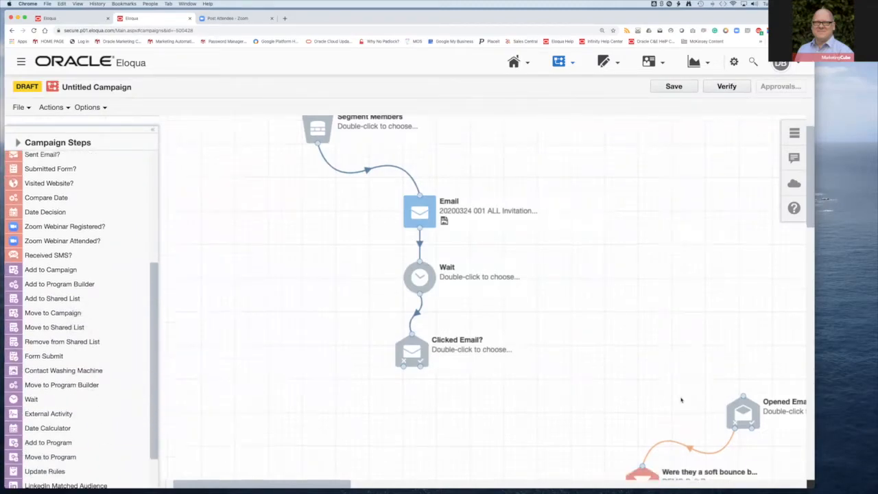
left_click_drag(659, 405, 422, 350)
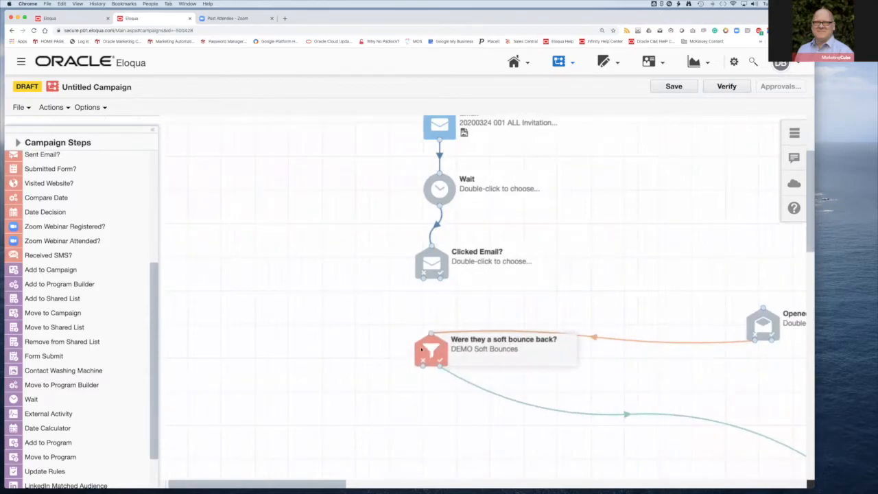
Leave the user group form without saving its changes and open the Shared Filters library
left_click(79, 19)
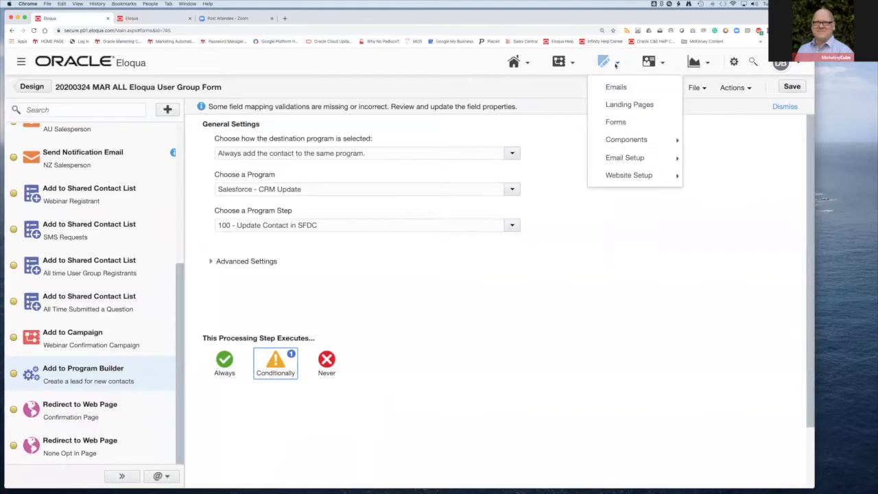
mouse_move(648, 64)
mouse_move(658, 175)
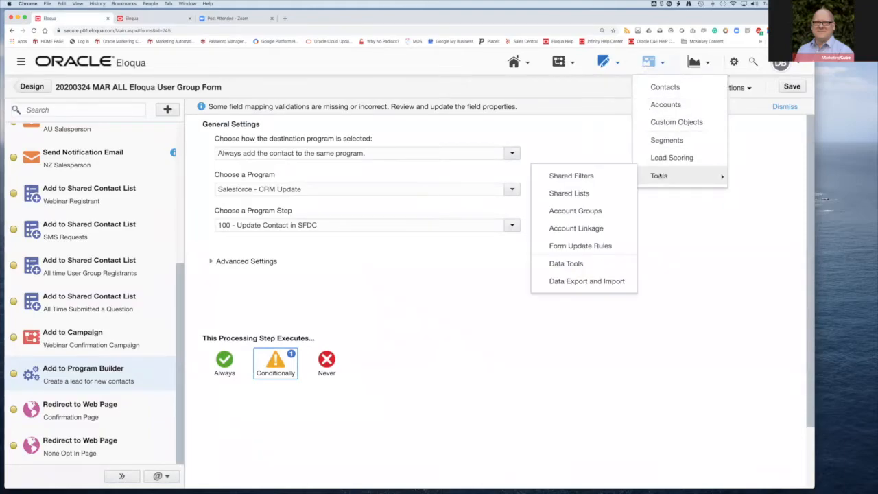
left_click(617, 176)
left_click(305, 316)
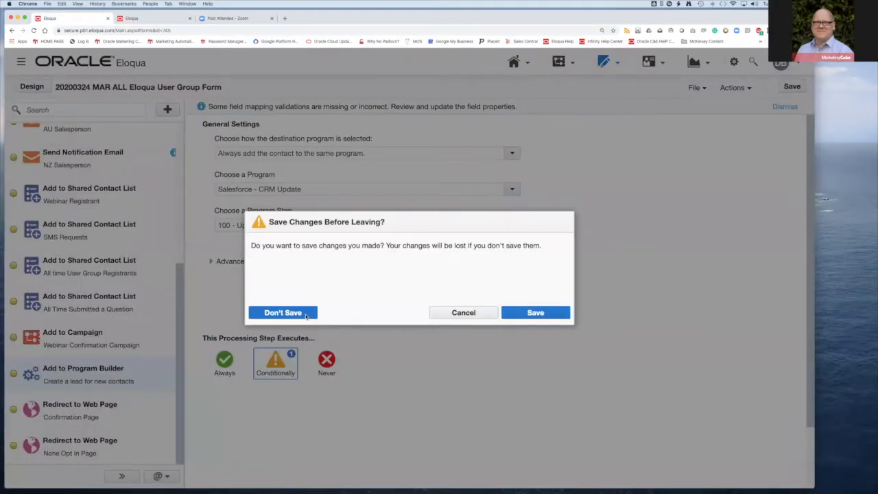
scroll(322, 388, "down", 2)
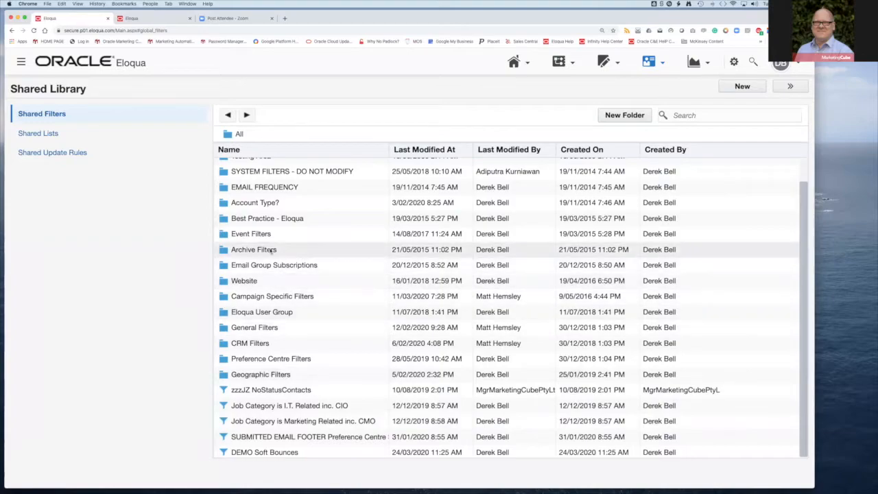
Look through the Website folder of shared filters with a widened name column, and return to the full list
double_click(271, 281)
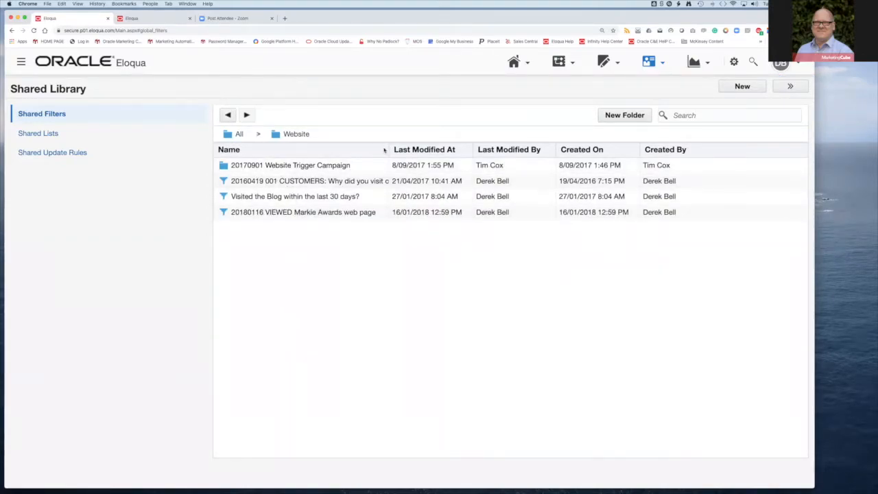
left_click_drag(389, 149, 513, 149)
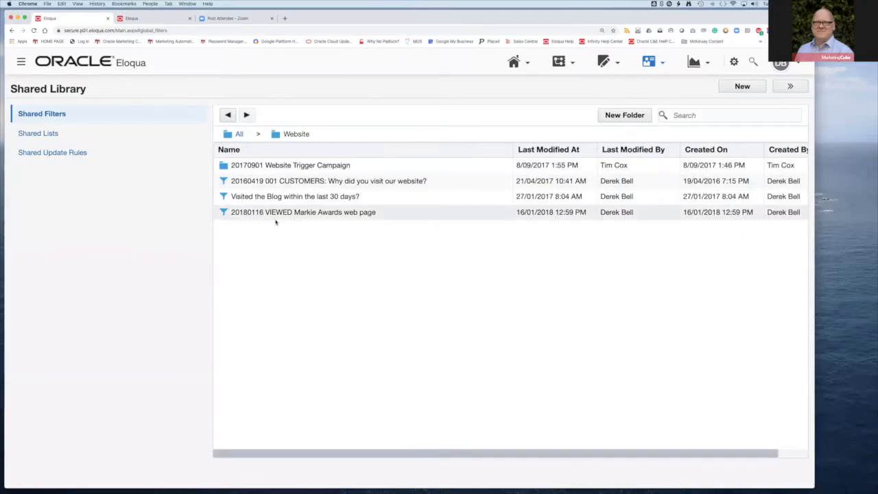
left_click(239, 134)
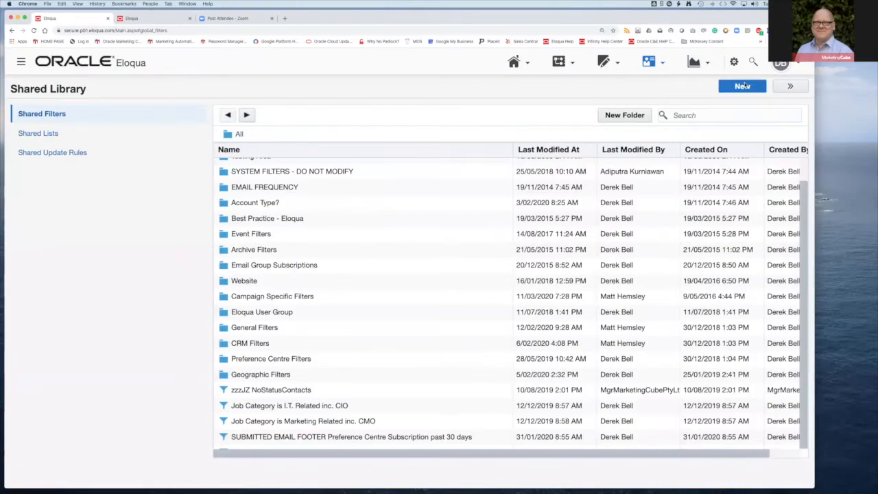
Start a new shared filter, search the filter criteria for "landing", and add the Visited Specific Landing Pages criterion
left_click(741, 86)
left_click(665, 139)
left_click(660, 138)
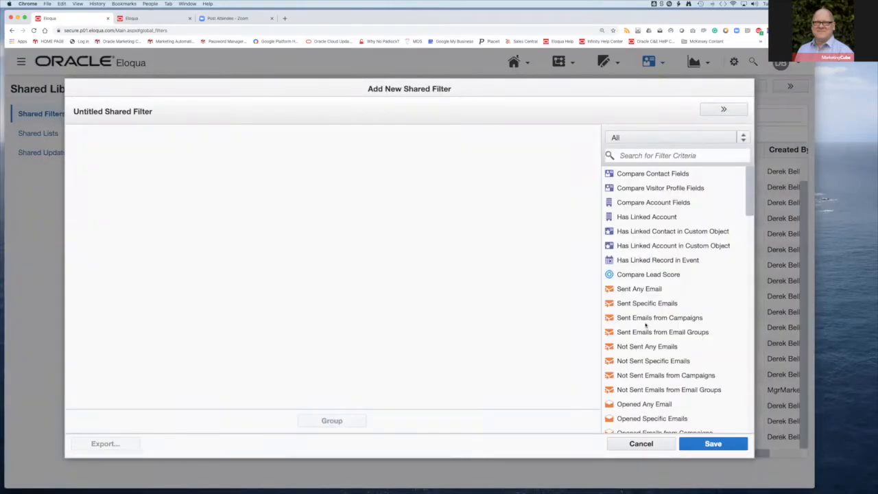
scroll(645, 377, "down", 5)
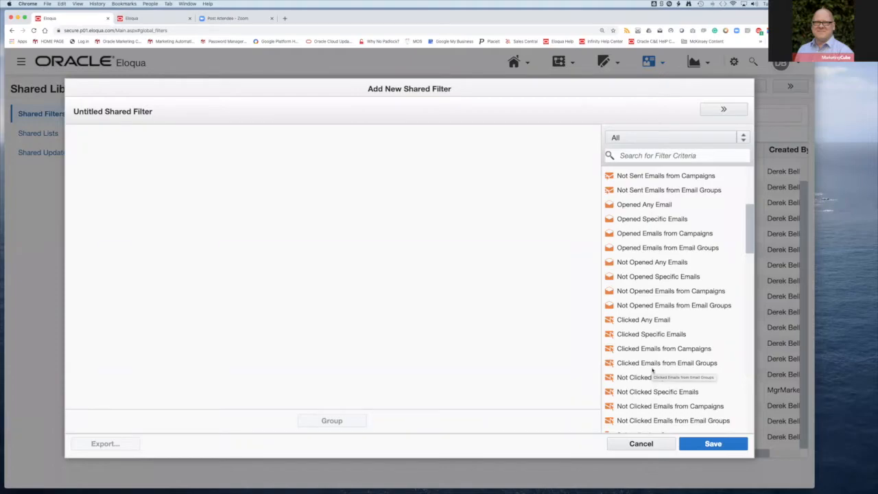
scroll(652, 371, "down", 3)
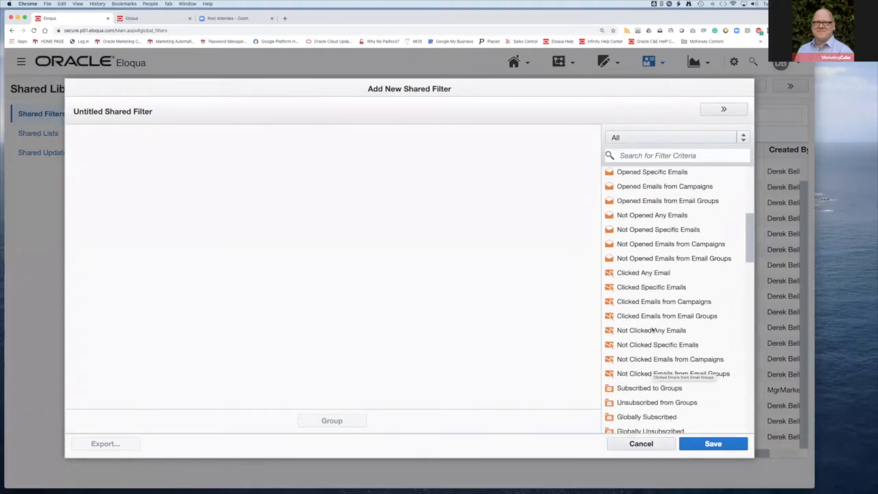
left_click(629, 155)
type("landing")
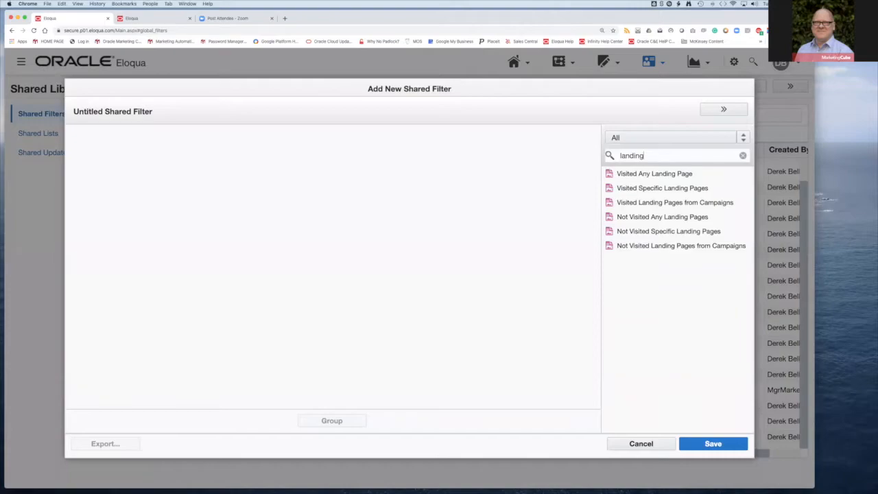
double_click(643, 190)
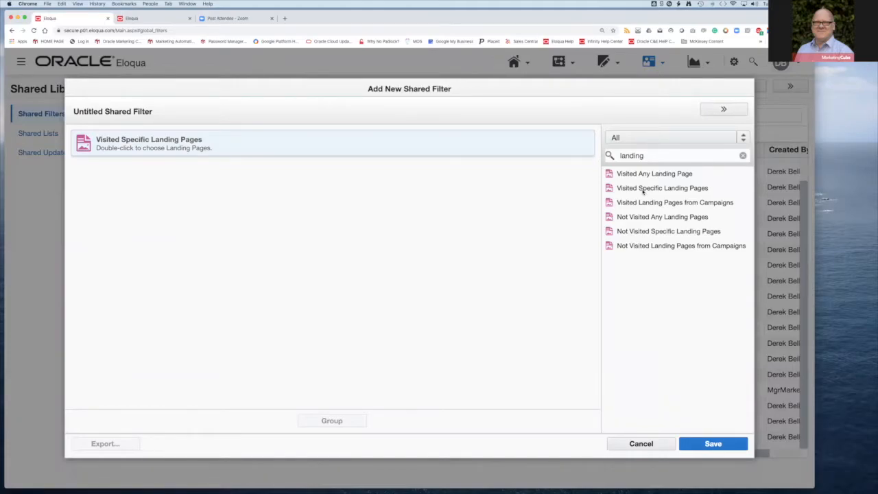
Add the landing page "20150819 Eloqua User Group Registration" to the Visited Specific Landing Pages criterion
double_click(205, 147)
left_click(344, 196)
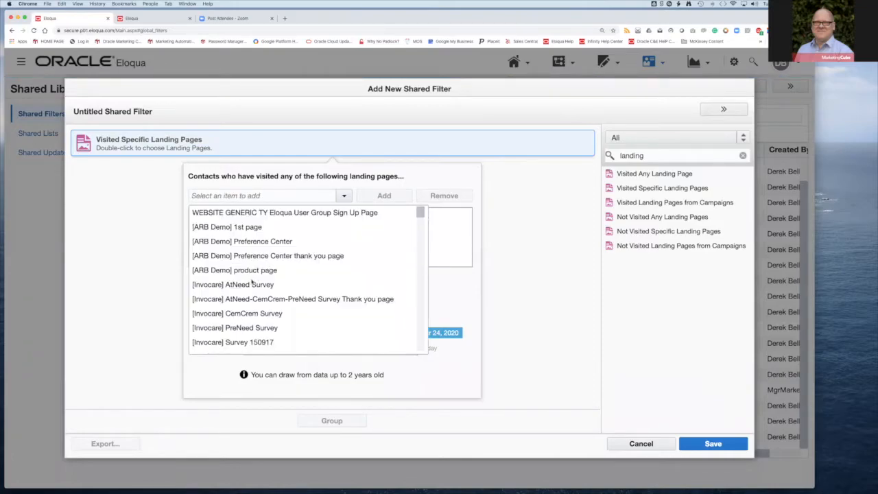
scroll(276, 325, "down", 10)
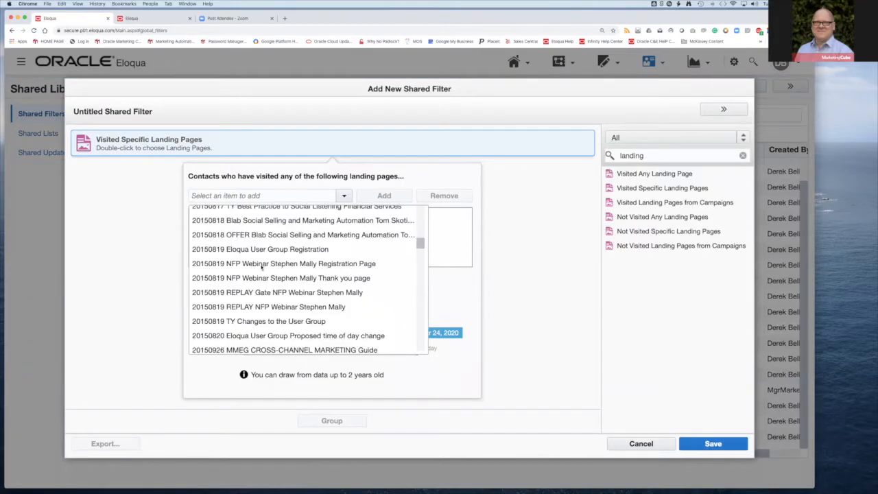
left_click(261, 250)
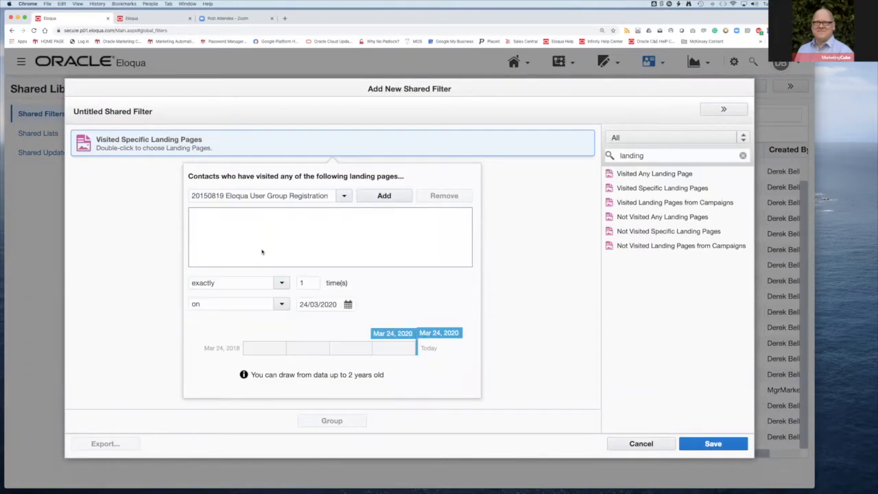
left_click(384, 196)
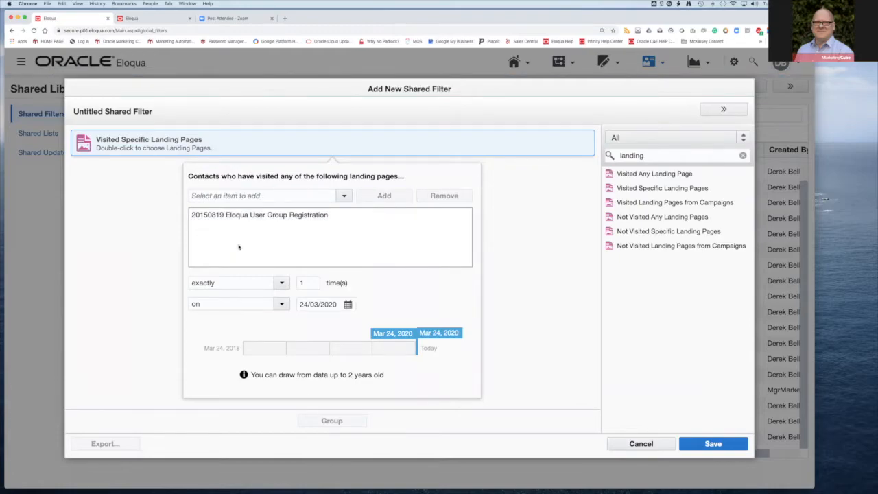
Set the landing page visit condition to at least 1 time, with "within" as the date condition, and close the criterion's settings
left_click(281, 283)
left_click(229, 315)
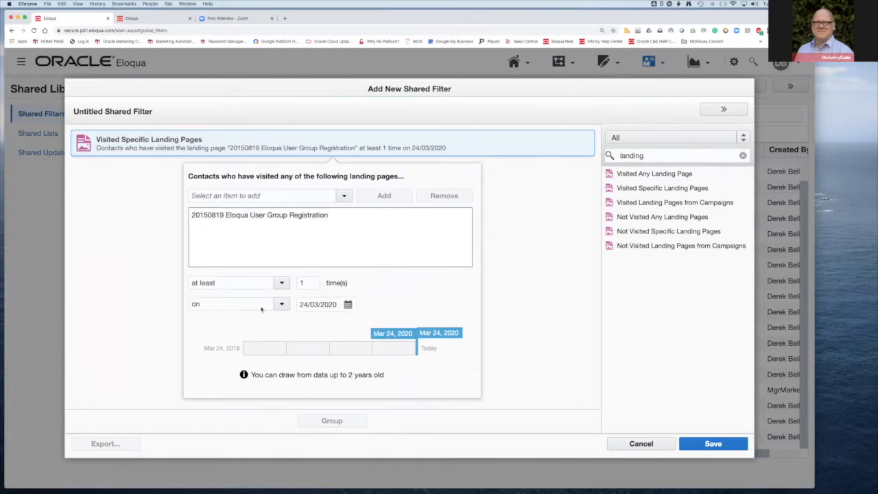
left_click(281, 304)
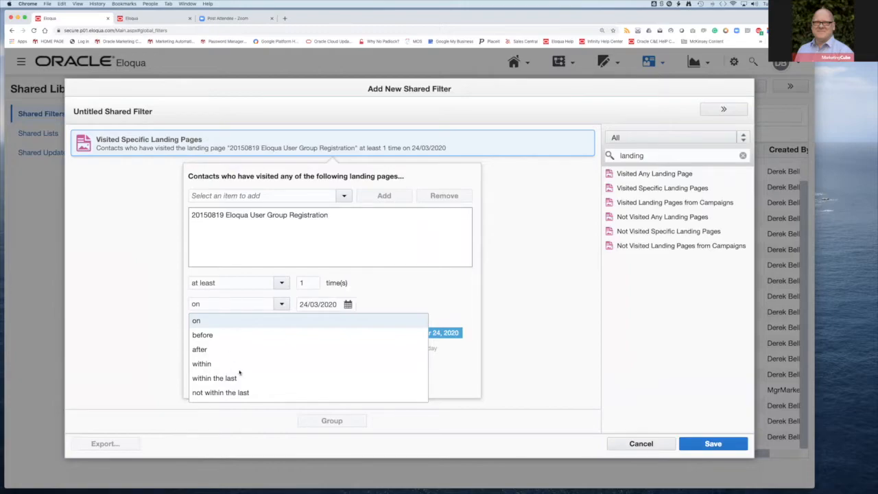
left_click(203, 363)
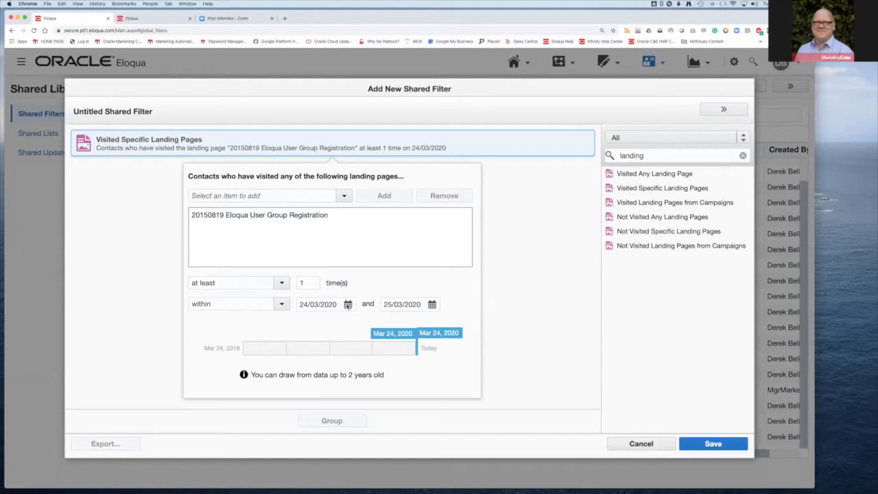
left_click(282, 304)
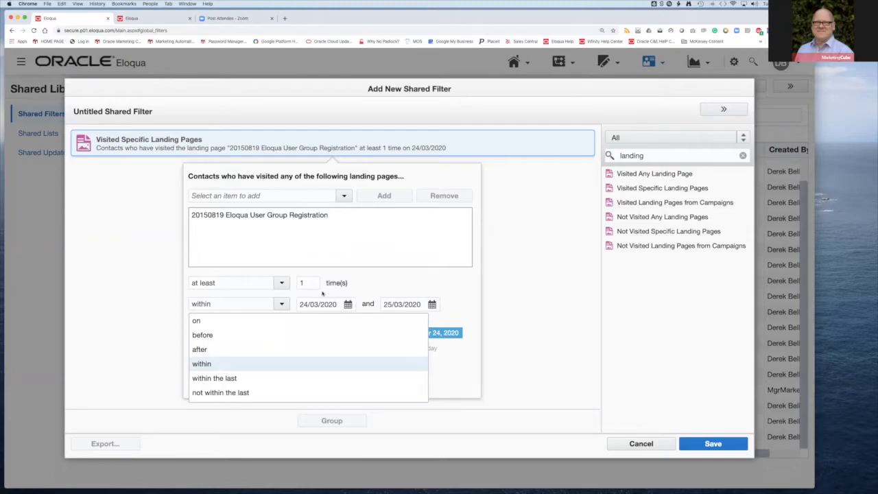
left_click(370, 283)
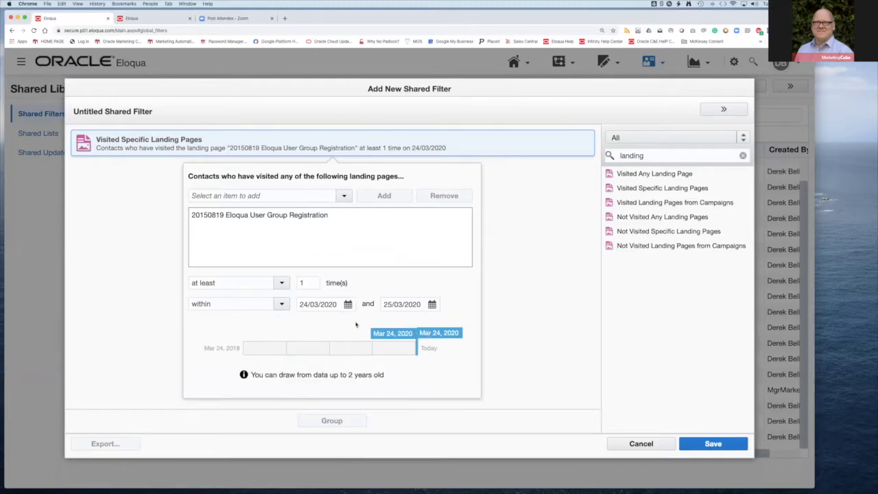
left_click(539, 265)
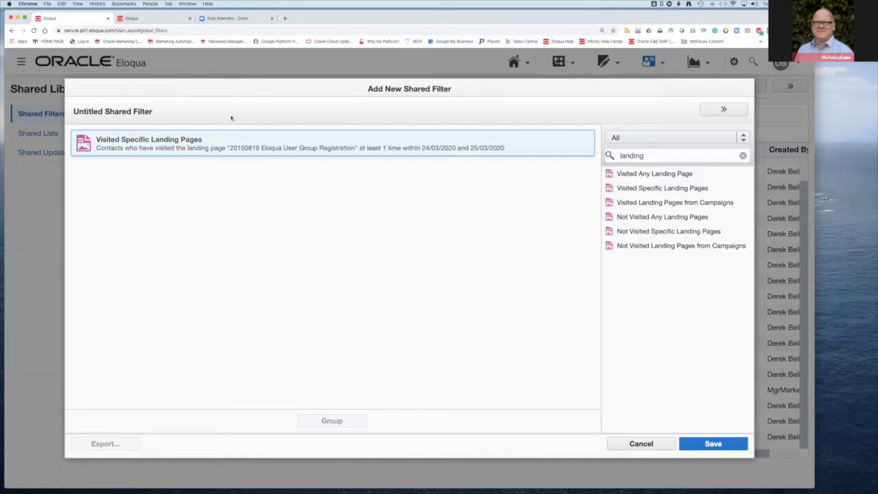
In the untitled campaign, add a Shared Filter Member? step to the Yes path of Clicked Email? and move the soft bounce step aside
left_click(157, 24)
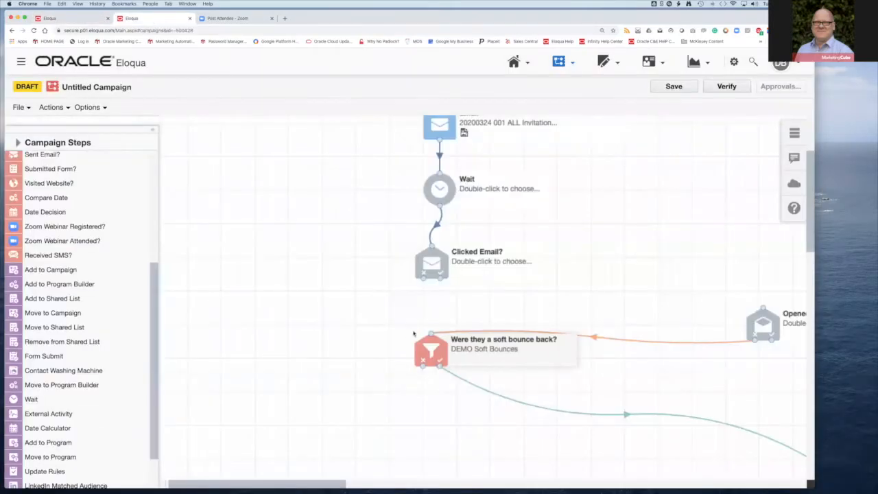
left_click_drag(439, 348, 554, 378)
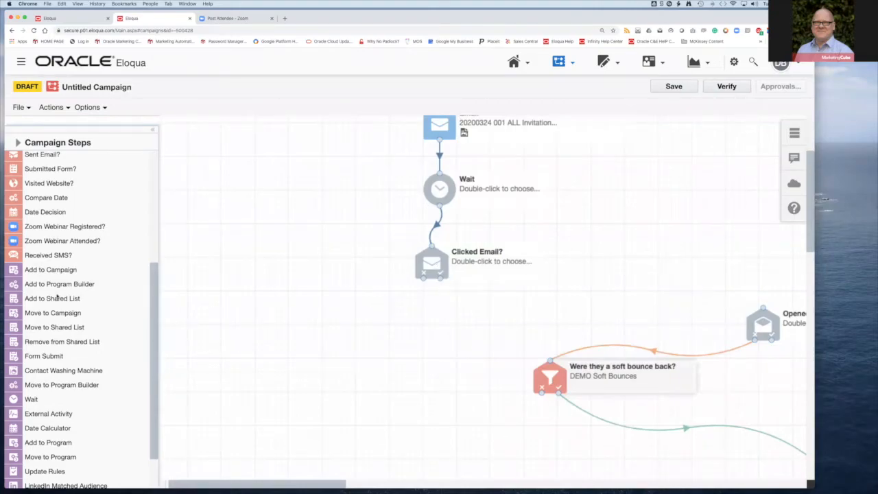
scroll(57, 314, "up", 5)
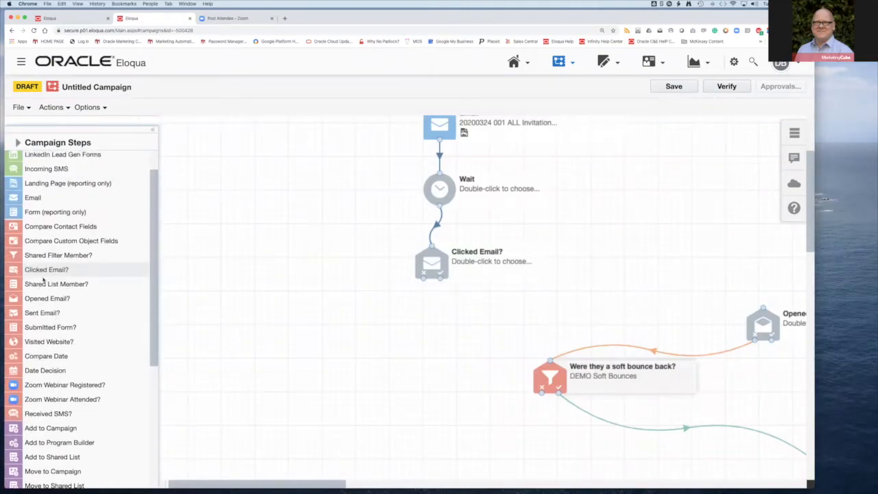
left_click_drag(43, 255, 502, 315)
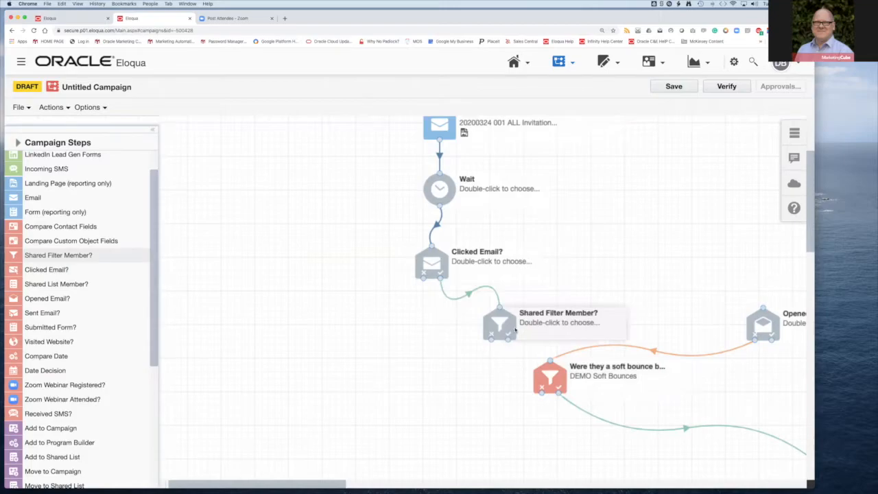
left_click_drag(551, 380, 722, 397)
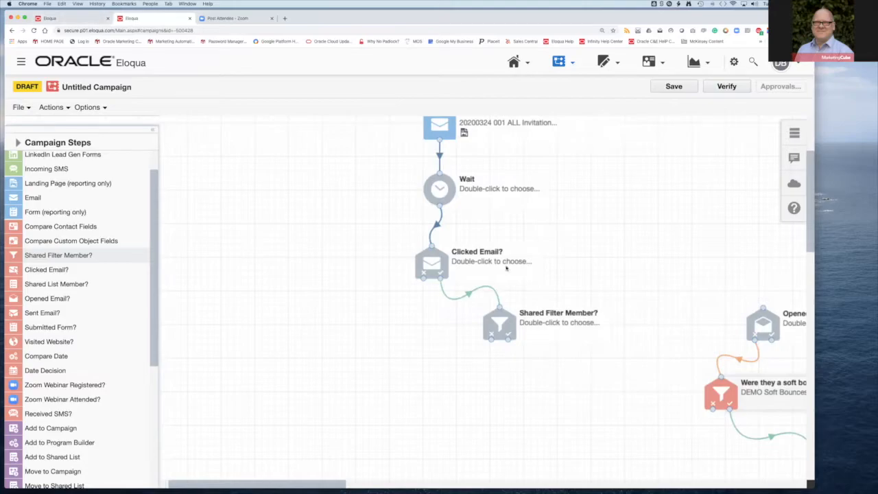
Reposition the Clicked Email? step slightly and move its connected Shared Filter Member? step farther out to free space below
double_click(509, 323)
left_click_drag(509, 322, 499, 327)
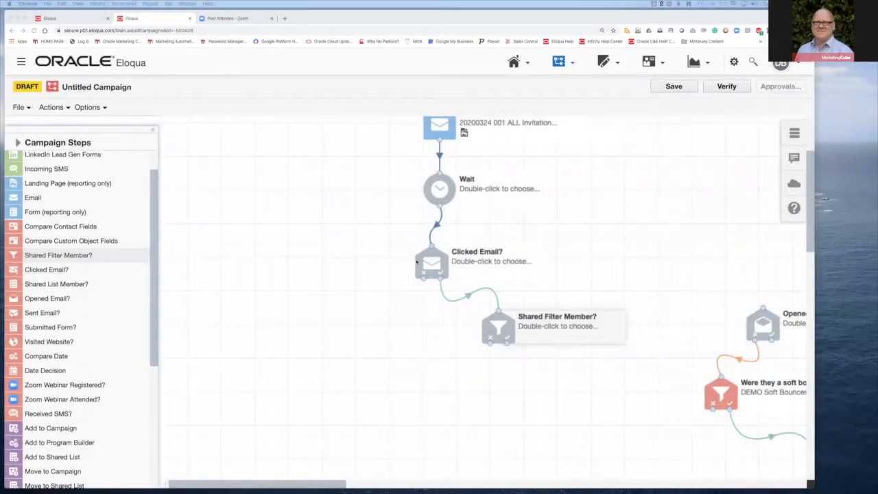
left_click(441, 130)
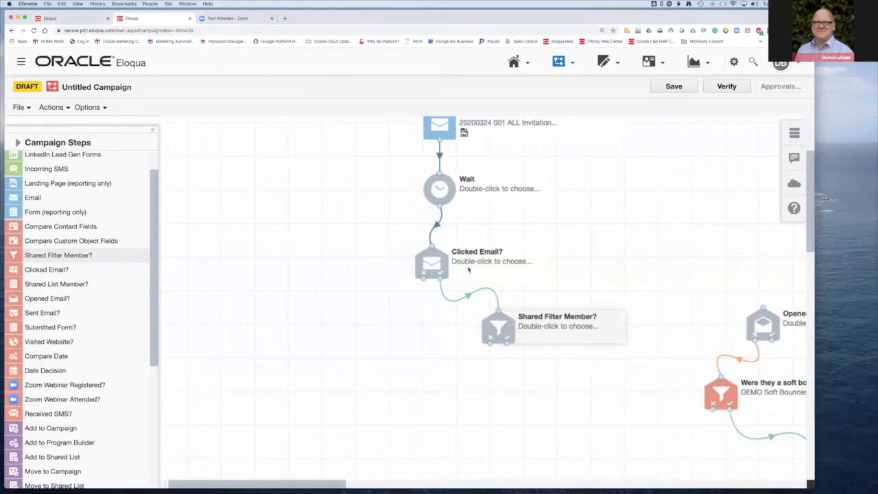
left_click_drag(435, 266, 439, 265)
left_click_drag(493, 326, 578, 316)
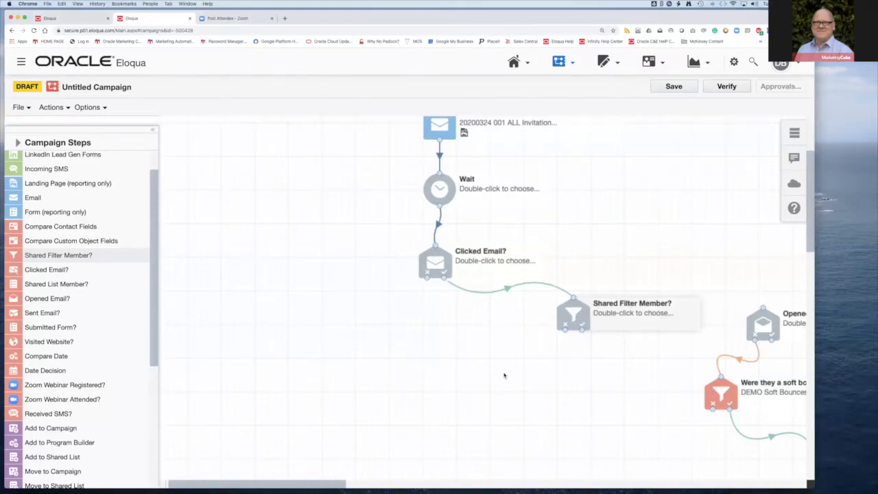
Add two more Shared Filter Member? steps, each connected to the No path of the preceding filter step
double_click(54, 256)
left_click_drag(572, 324, 494, 368)
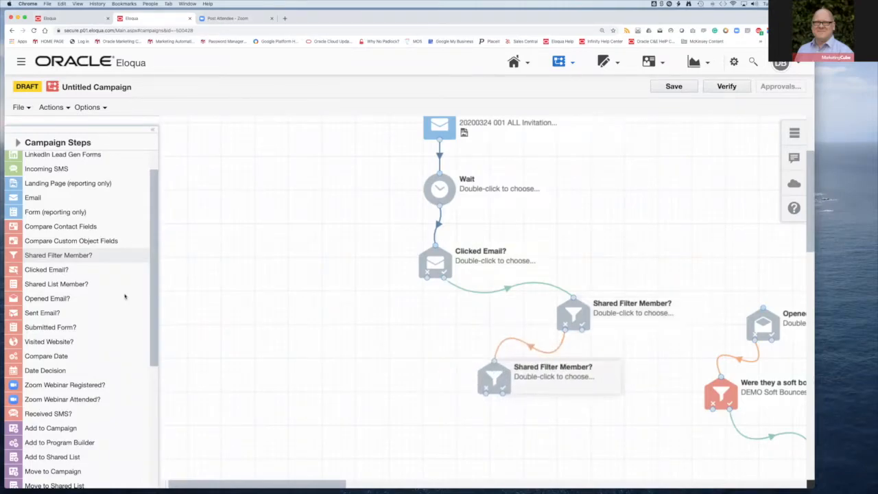
double_click(81, 255)
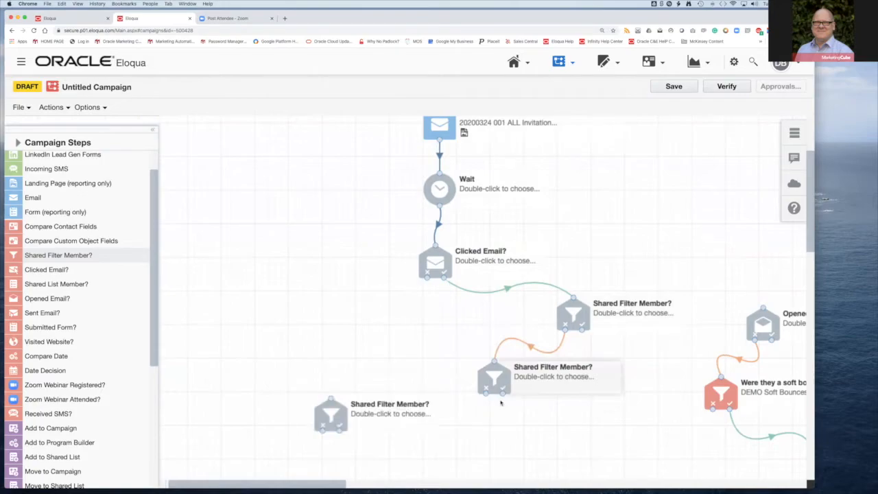
left_click_drag(489, 397, 417, 435)
scroll(480, 343, "down", 2)
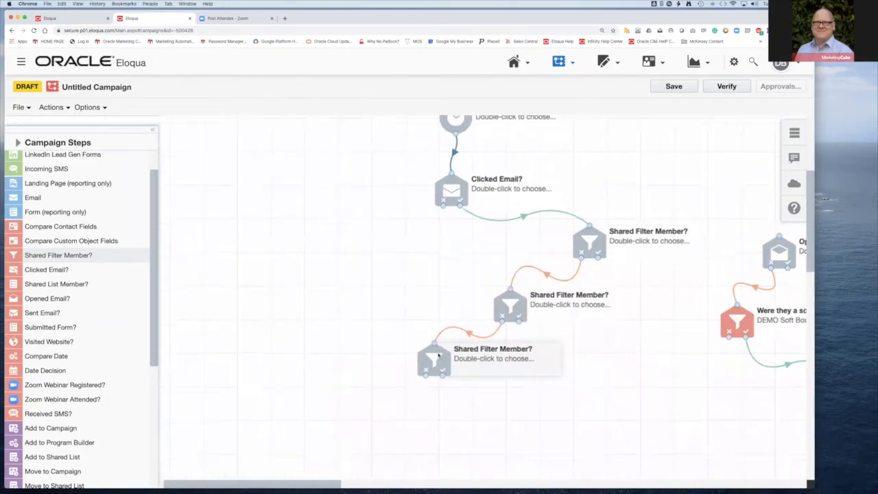
Adjust the positions of the three chained Shared Filter Member? steps on the campaign canvas
left_click_drag(521, 324, 667, 406)
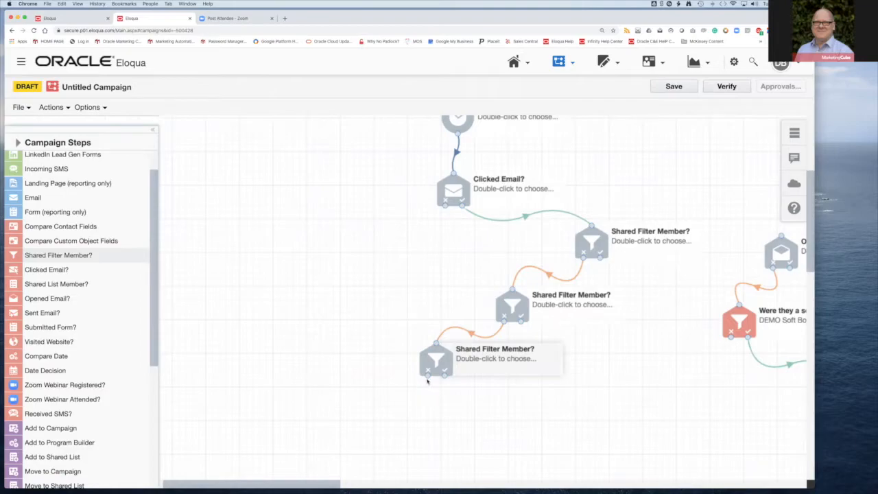
left_click_drag(434, 363, 438, 374)
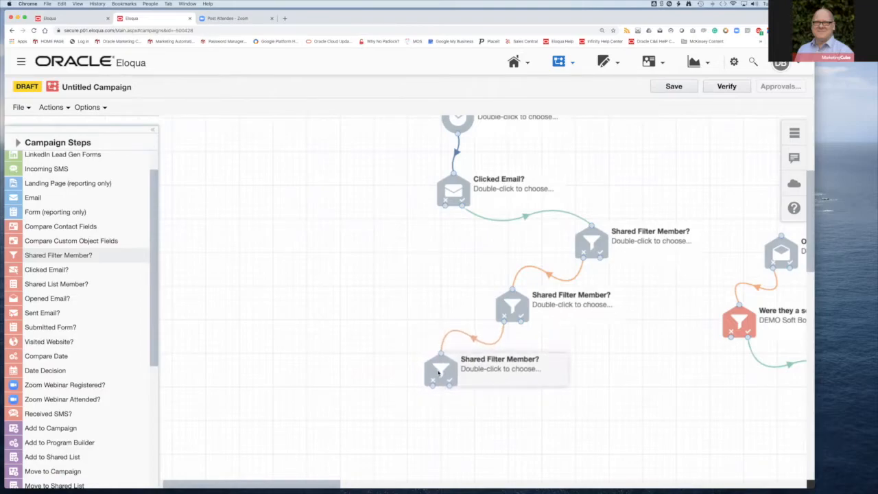
left_click_drag(507, 308, 511, 307)
left_click(595, 241)
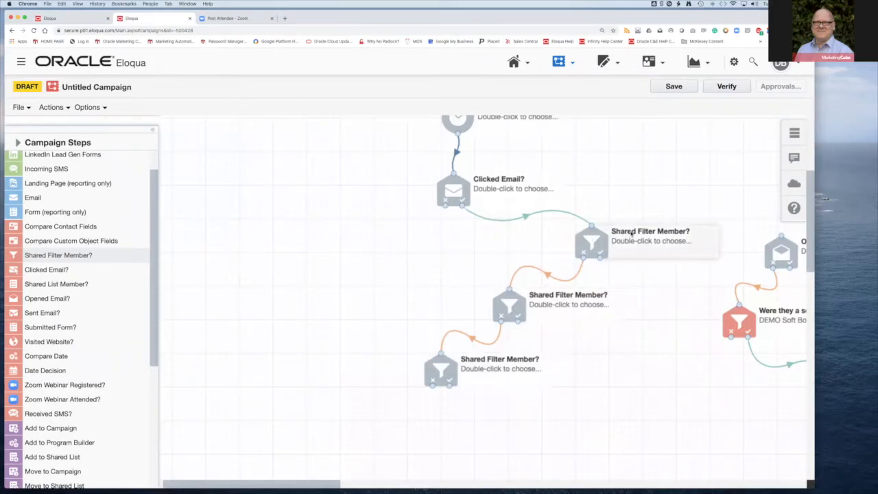
left_click_drag(601, 260, 739, 355)
left_click(514, 308)
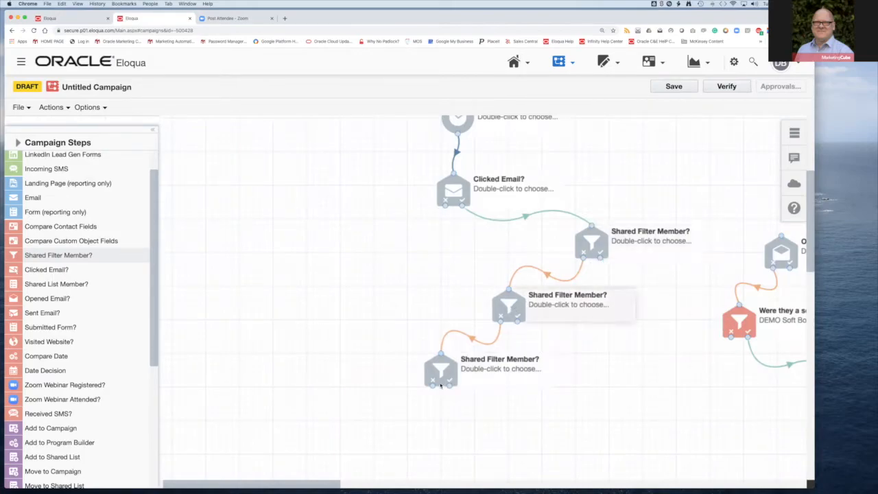
left_click(584, 256)
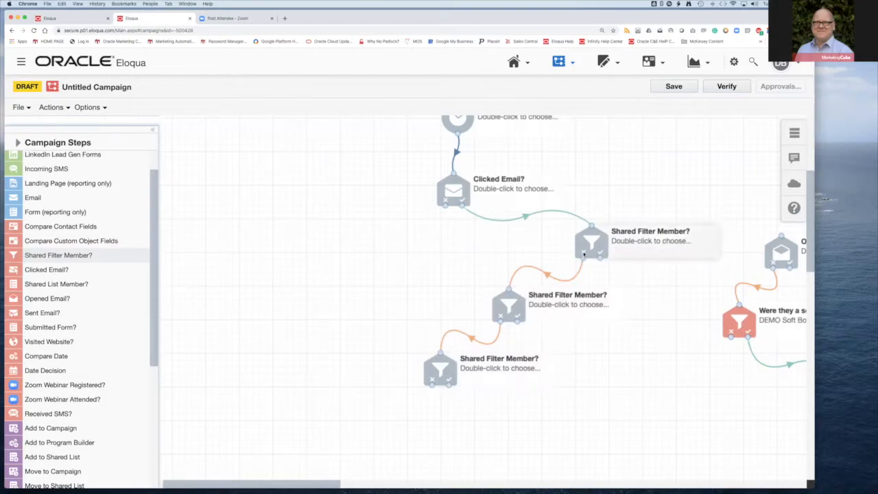
left_click_drag(596, 243, 596, 236)
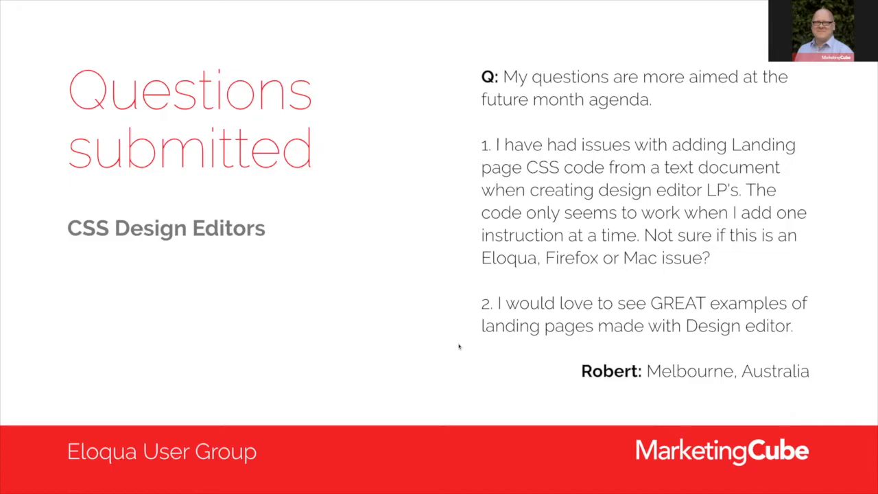
Leave the slideshow, return to the Shared Library, and discard the untitled shared filter without saving
key("Escape")
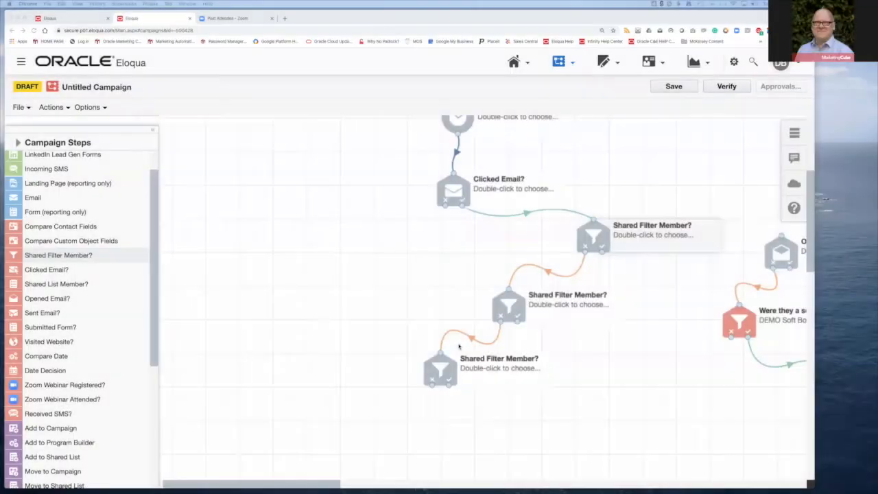
left_click(80, 19)
left_click(642, 444)
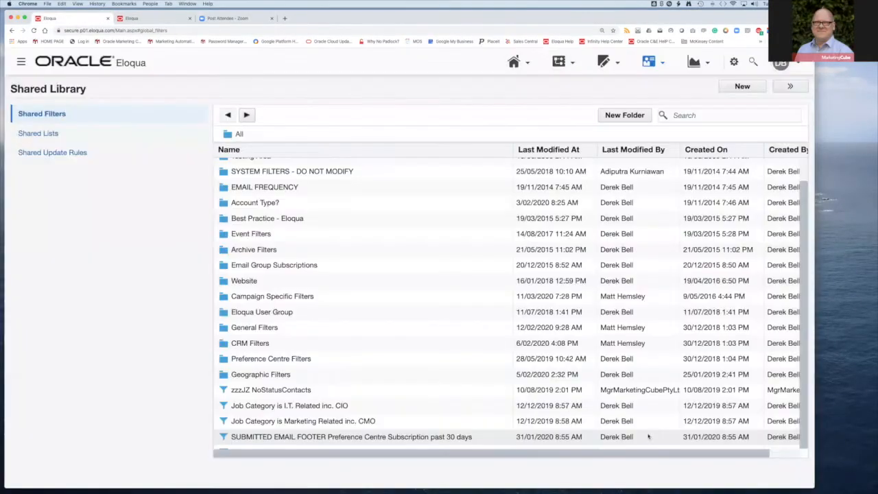
Look at the template choices for creating a new email, and close the Template Chooser without choosing one
left_click(626, 69)
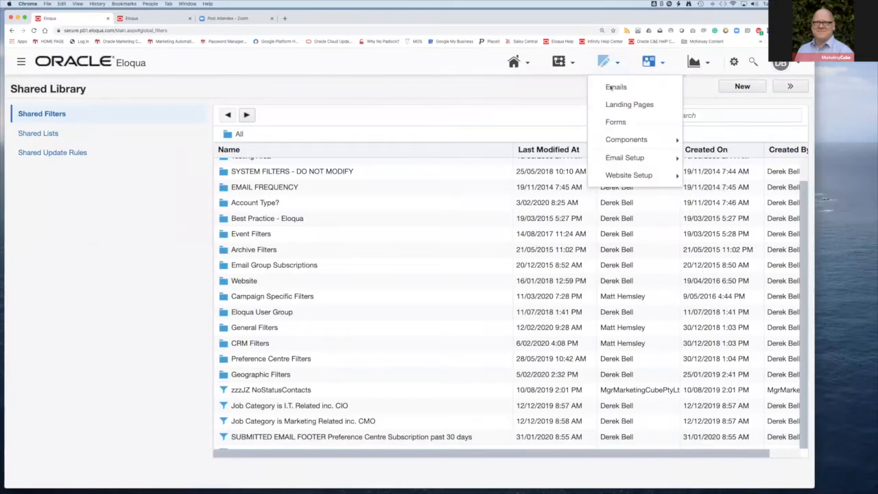
left_click(612, 88)
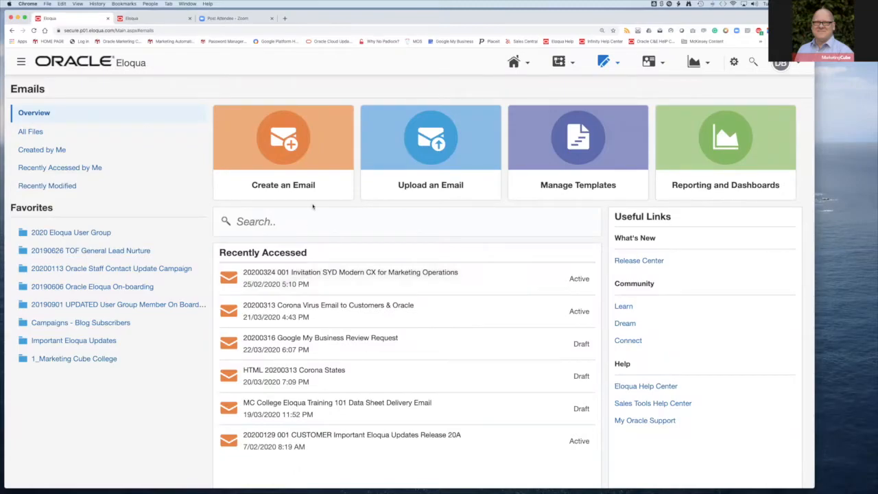
left_click(319, 150)
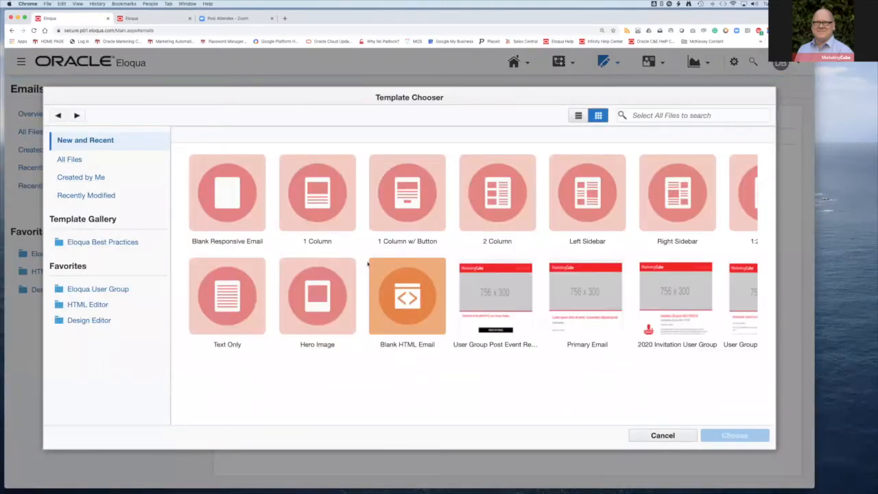
left_click(653, 435)
Open the landing page "20200324 MAR ALL Eloqua User Group Registration Form" from the recently accessed landing pages
left_click(620, 71)
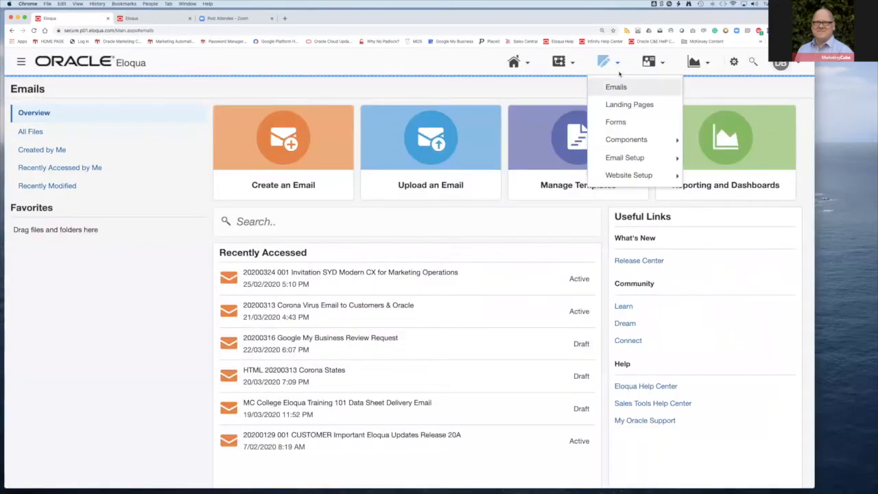
left_click(629, 105)
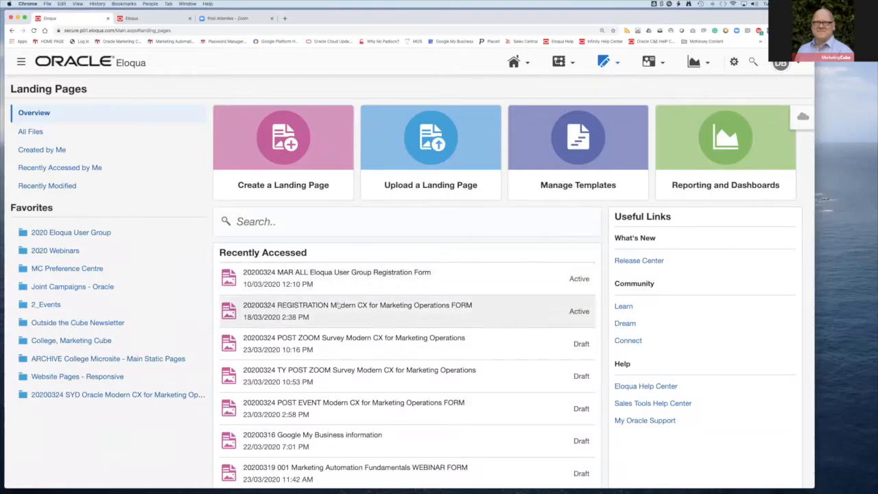
left_click(323, 283)
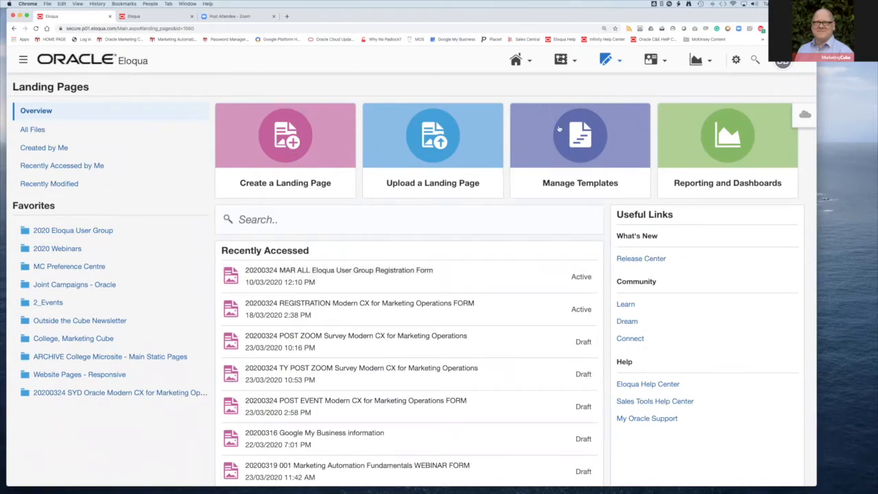
mouse_move(617, 71)
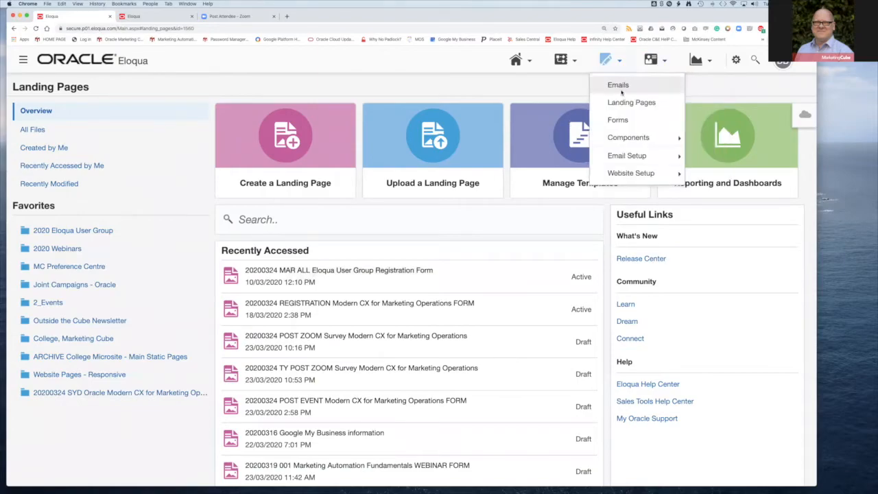
left_click(618, 119)
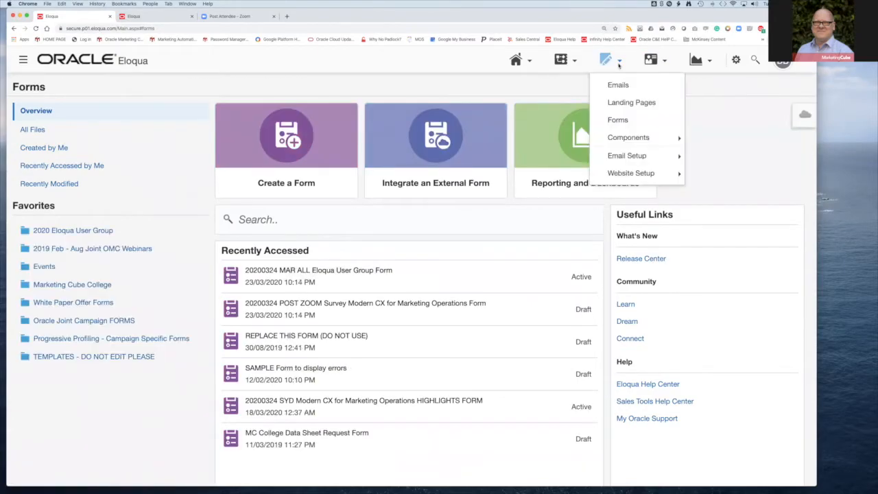
left_click(632, 102)
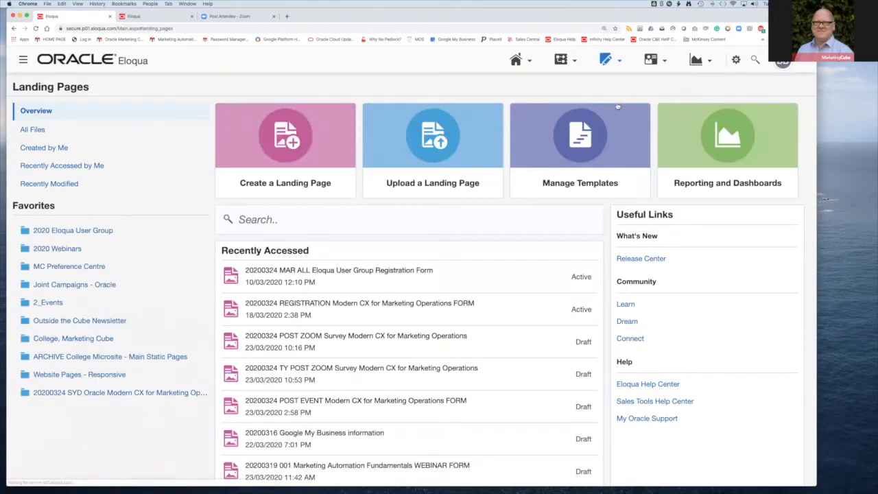
left_click(306, 280)
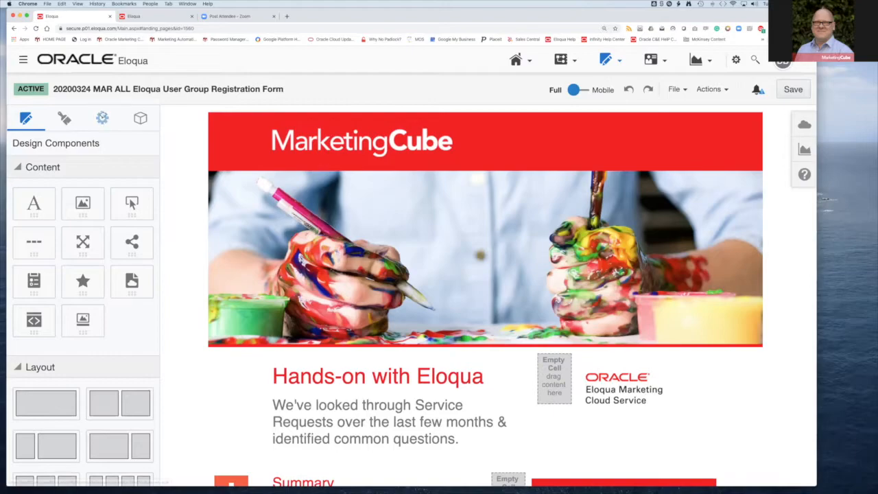
Examine the landing page's Additional CSS, highlight the external stylesheet URL in the code, and close the editor without changes
left_click(64, 118)
scroll(68, 357, "down", 3)
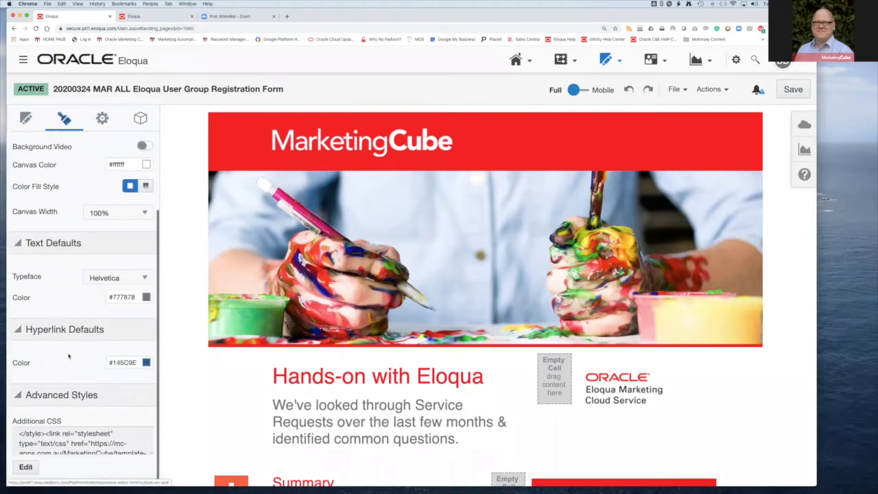
left_click(26, 467)
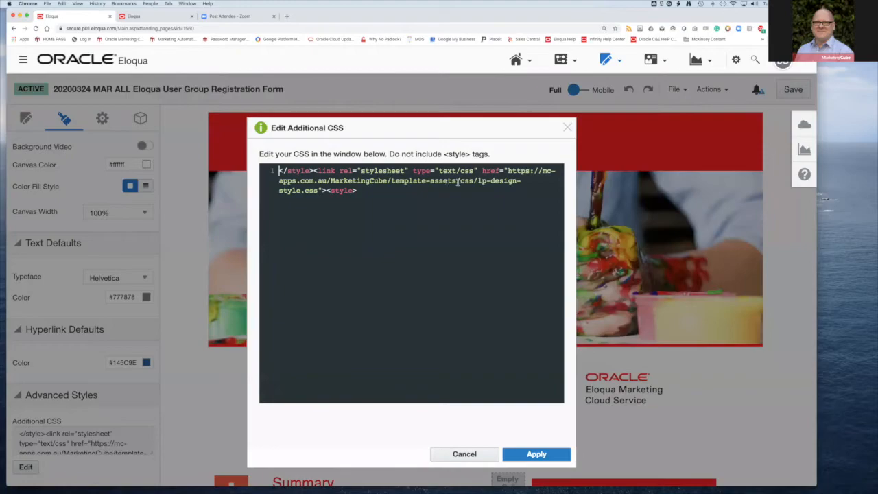
left_click_drag(508, 170, 318, 191)
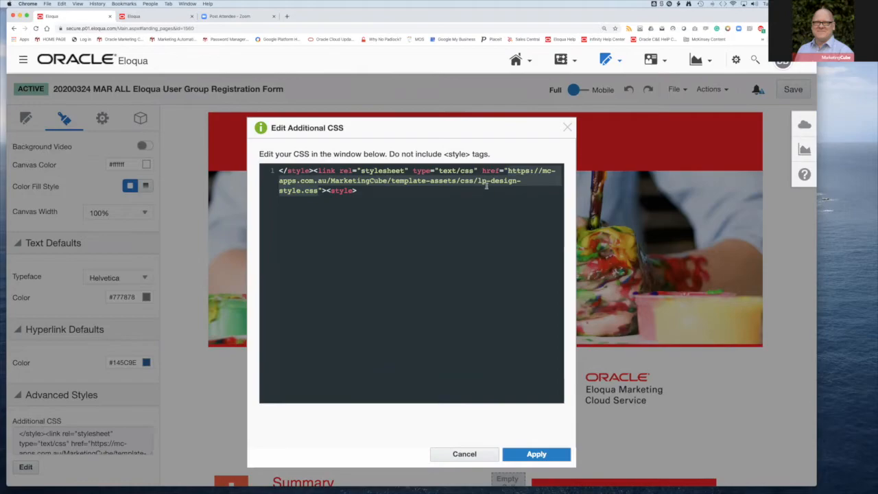
key("Escape")
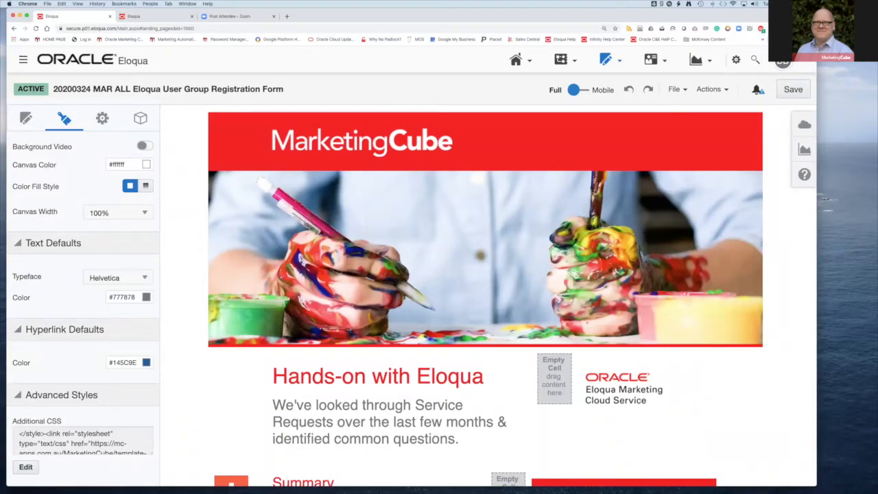
Examine the landing page's Additional Javascript code in its settings, and close the editor without changes
left_click(102, 118)
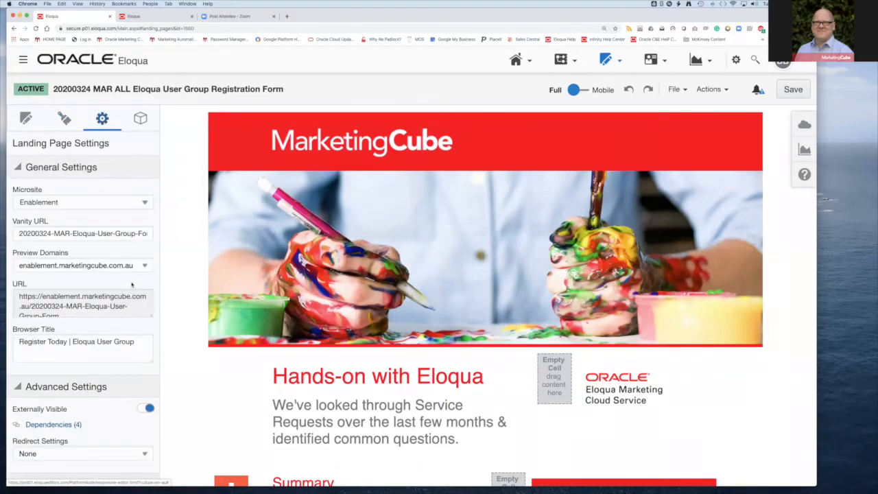
scroll(87, 405, "down", 5)
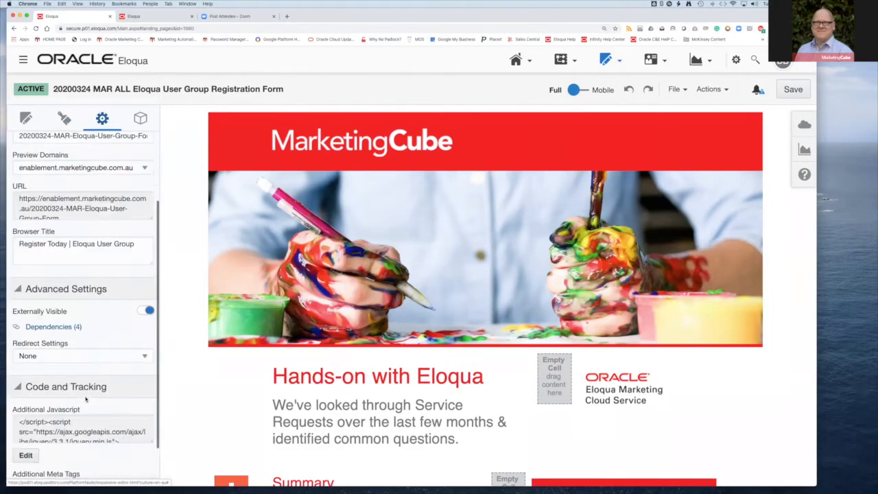
left_click(26, 403)
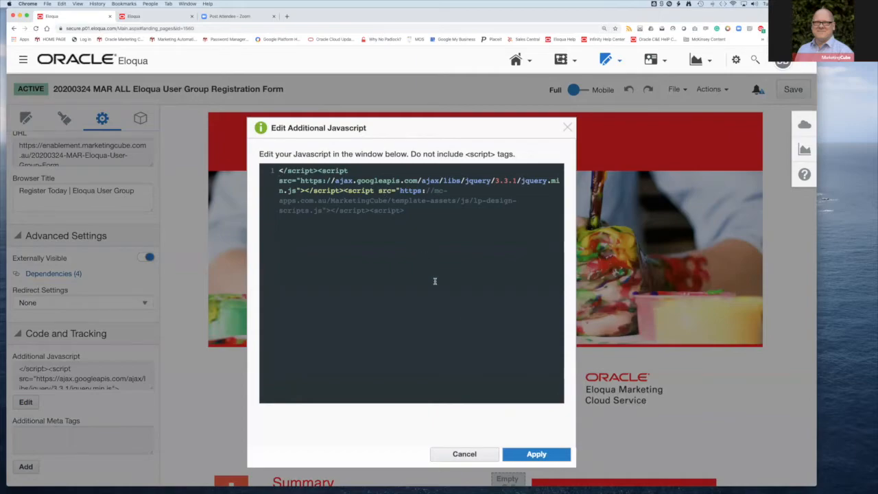
left_click(464, 454)
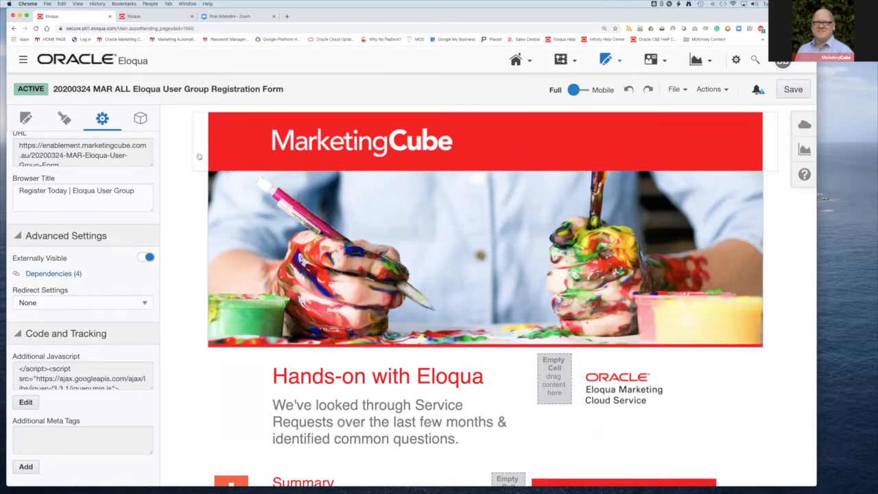
Look at the dashboard and the untitled campaign, and reopen the landing page "20200324 MAR ALL Eloqua User Group Registration Form"
left_click(93, 65)
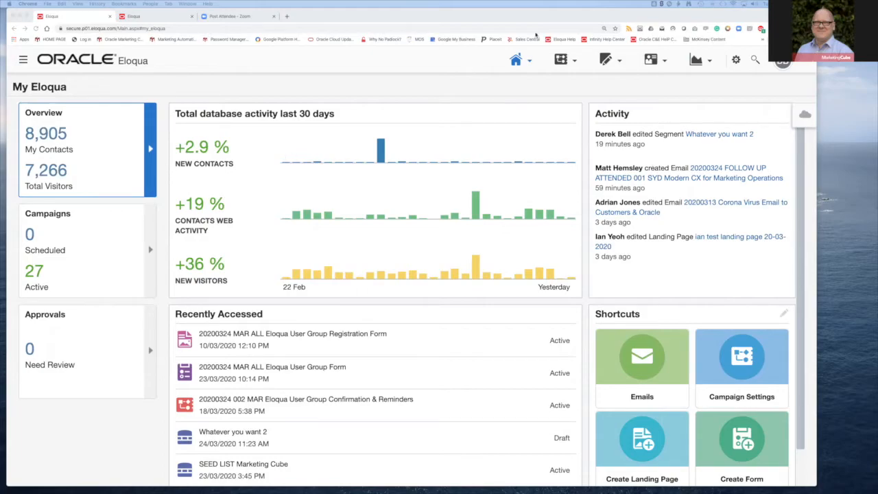
left_click(125, 41)
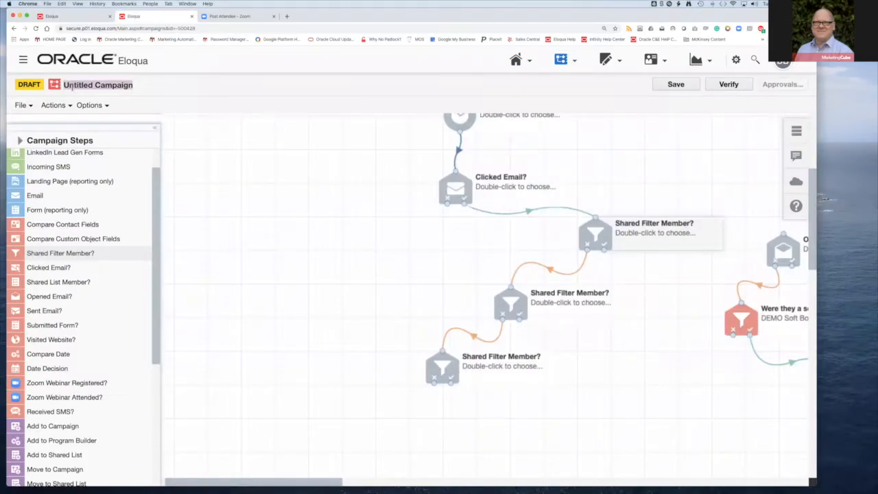
left_click(83, 15)
left_click(273, 341)
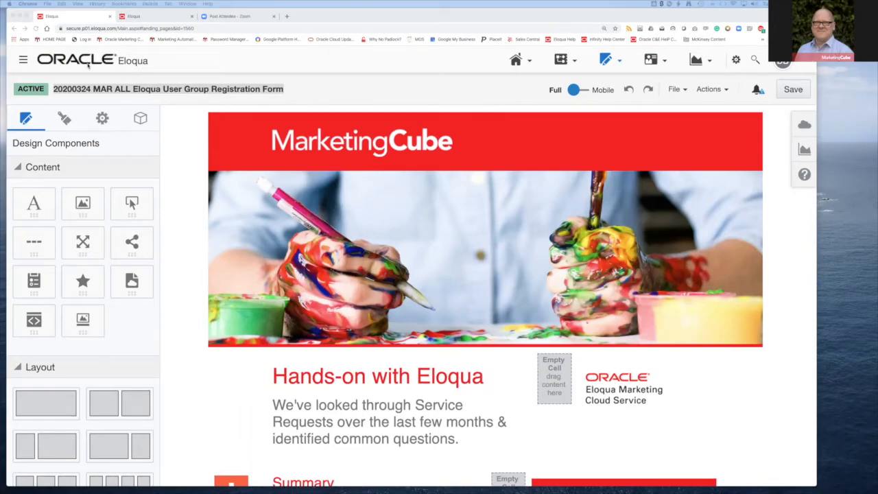
left_click(162, 4)
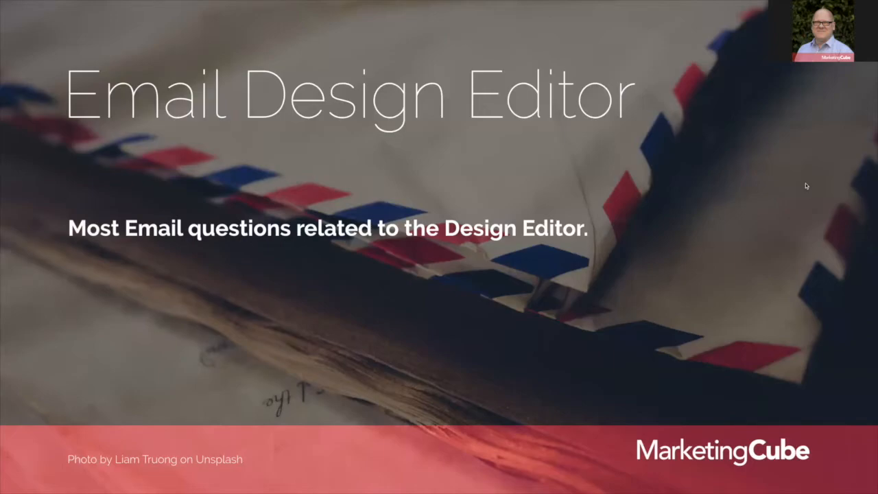
Create a new email from the "2020 Invitation User Group" template, leaving the email settings at their defaults
key("super+Tab")
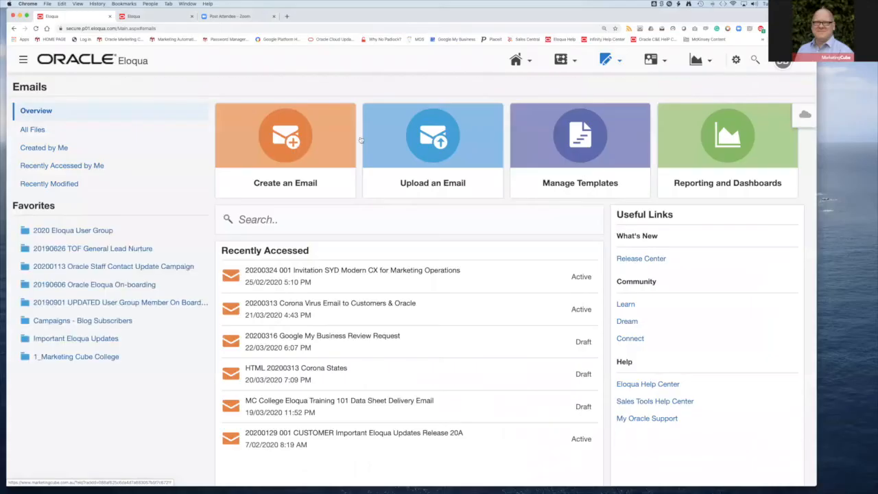
left_click(326, 148)
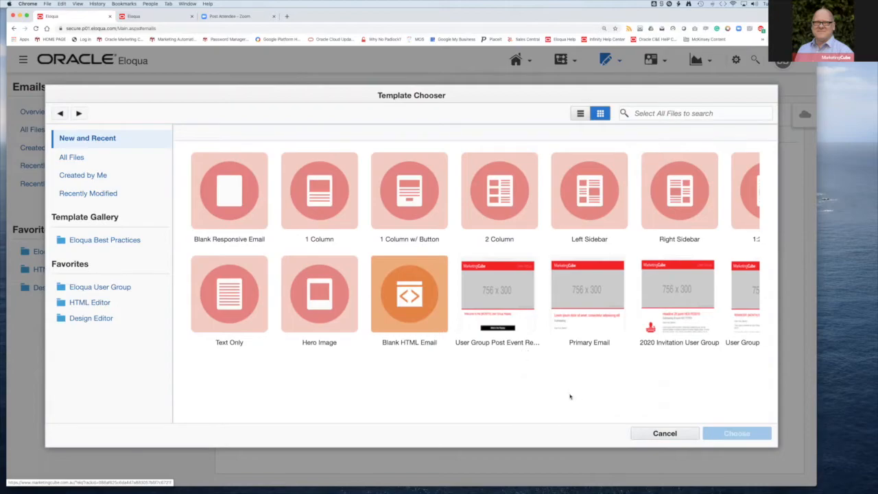
left_click(666, 277)
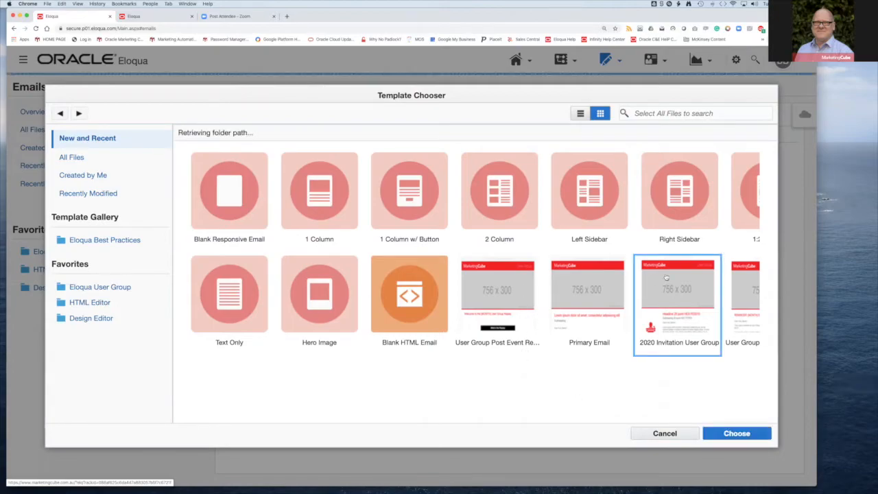
left_click(722, 436)
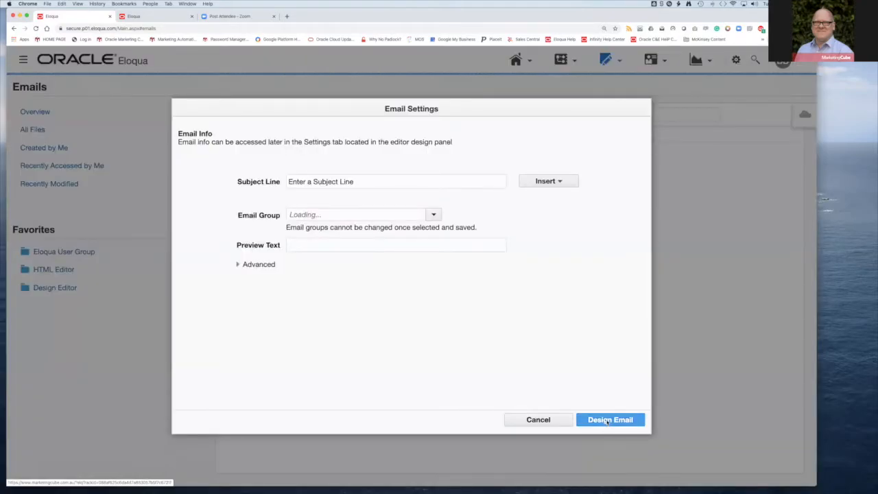
left_click(607, 421)
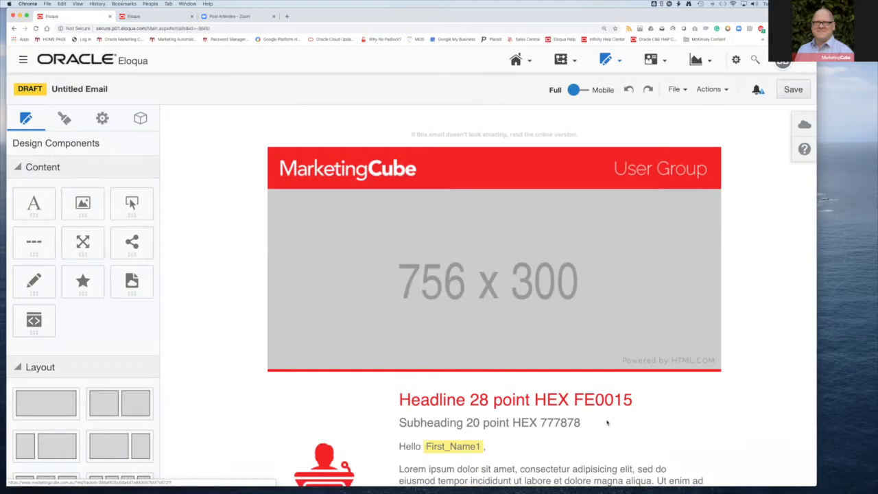
Set the email's background color to light gray #D9D9D9
key("super+minus")
key("super+minus")
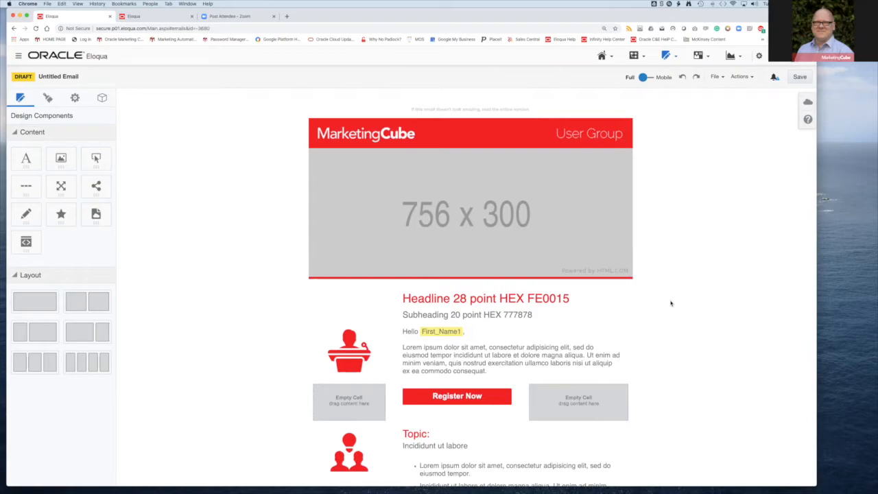
scroll(671, 303, "down", 3)
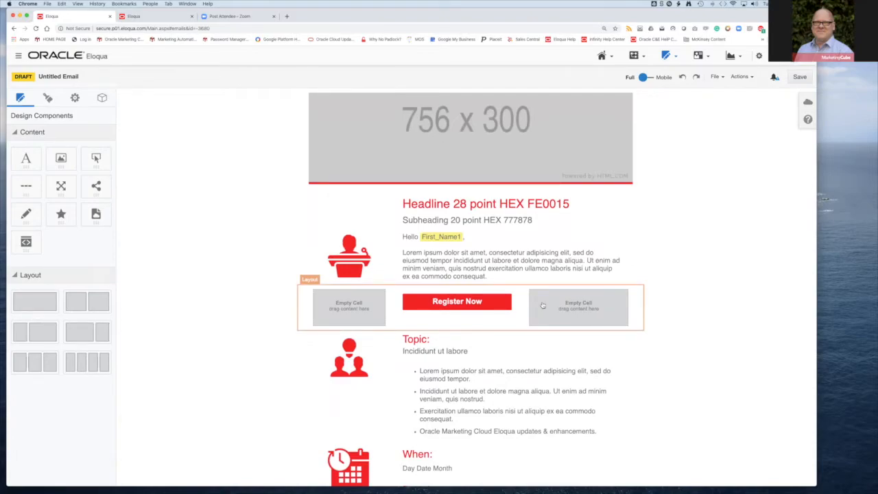
scroll(541, 314, "down", 5)
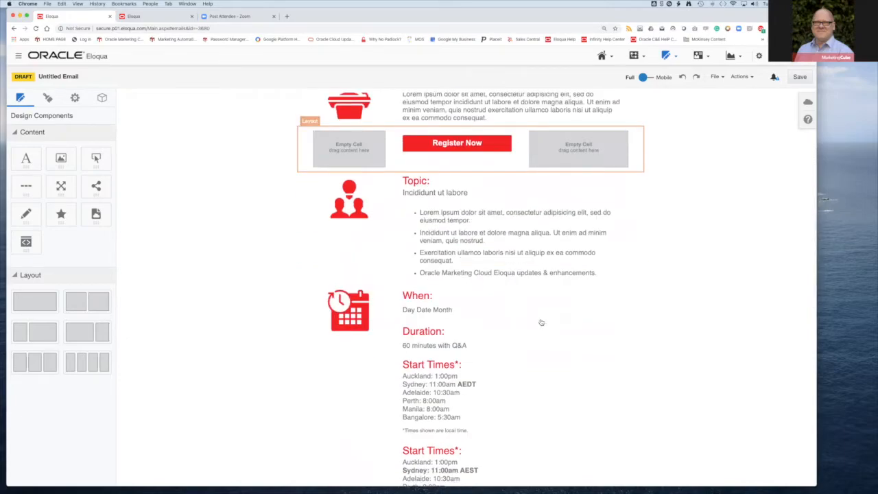
scroll(541, 323, "down", 5)
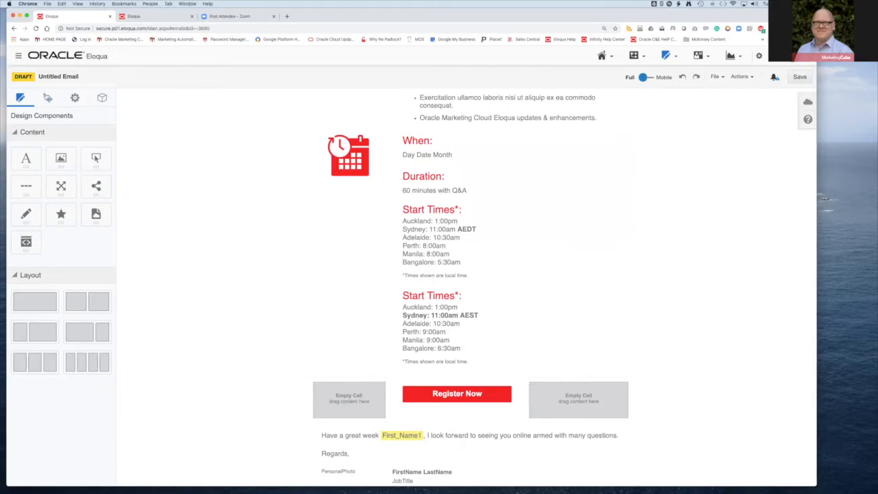
left_click(47, 97)
left_click(107, 157)
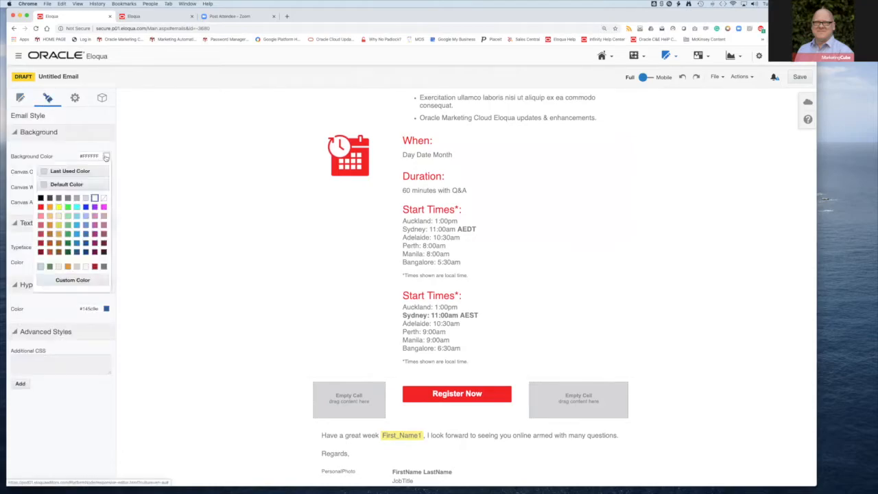
left_click(86, 198)
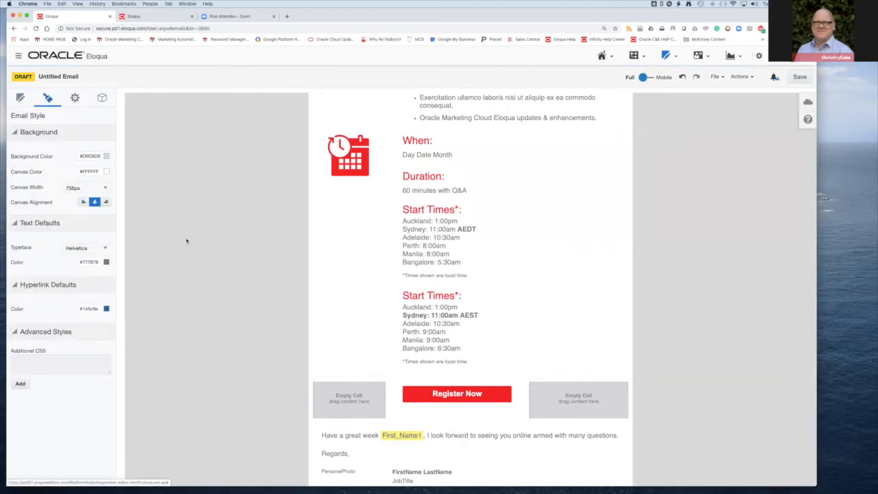
Insert a one-column layout and a three-column layout below it, between the start times and the lower Register Now row
scroll(702, 221, "up", 5)
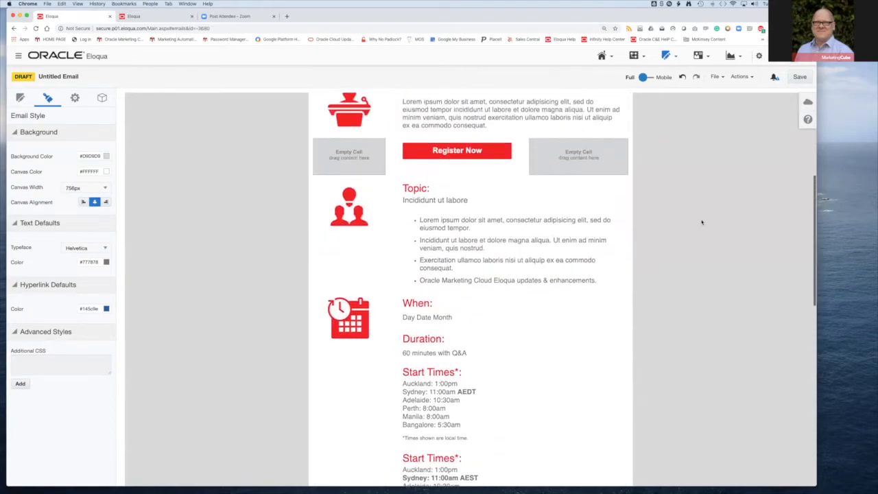
scroll(354, 292, "down", 2)
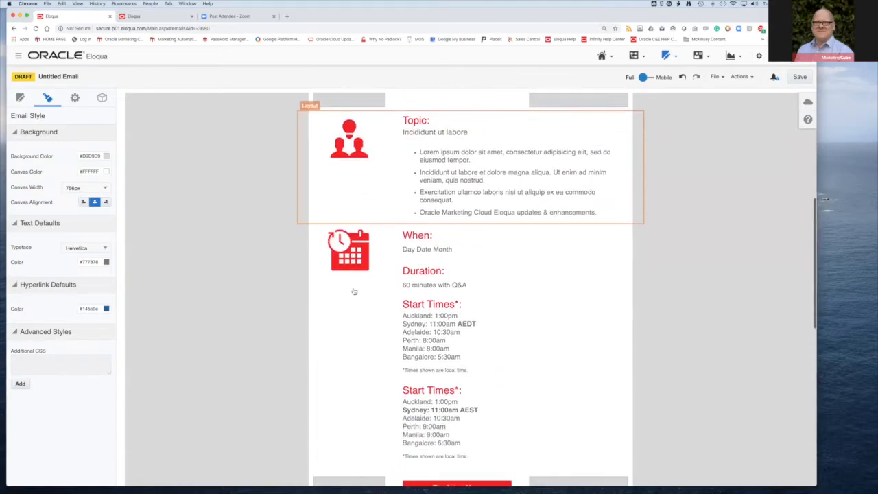
scroll(354, 292, "down", 3)
left_click(19, 98)
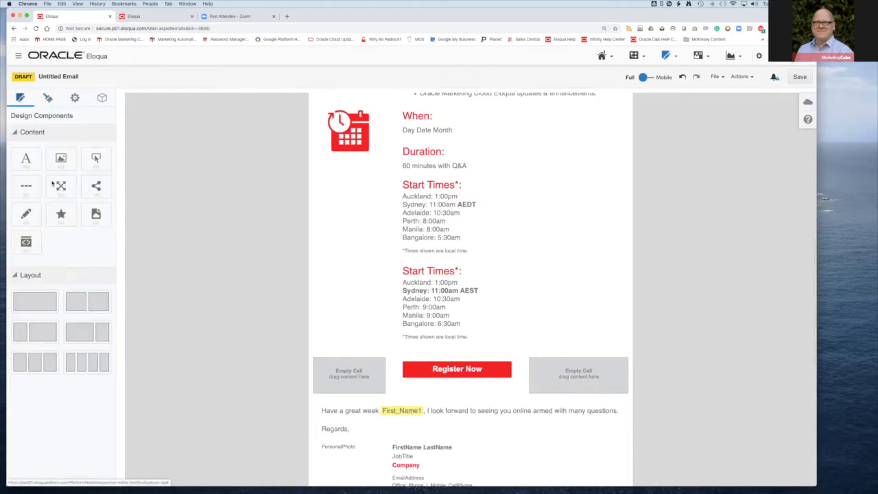
left_click_drag(40, 302, 414, 336)
scroll(358, 257, "down", 1)
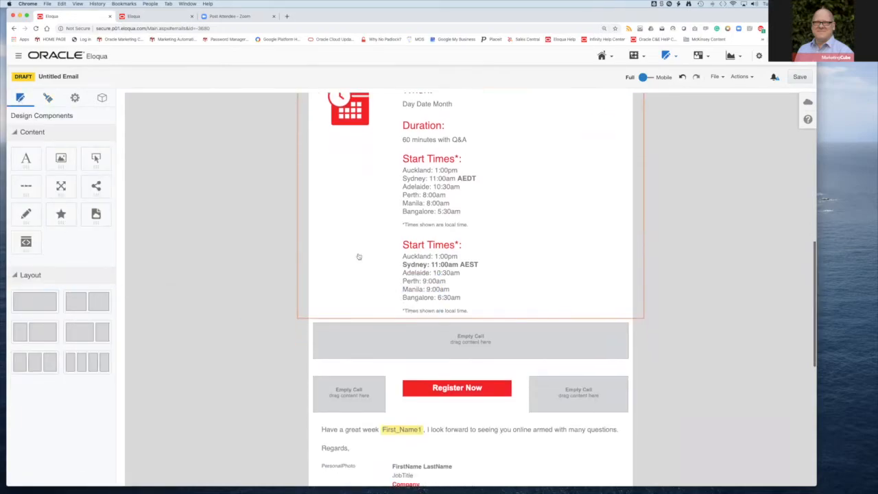
scroll(358, 256, "down", 1)
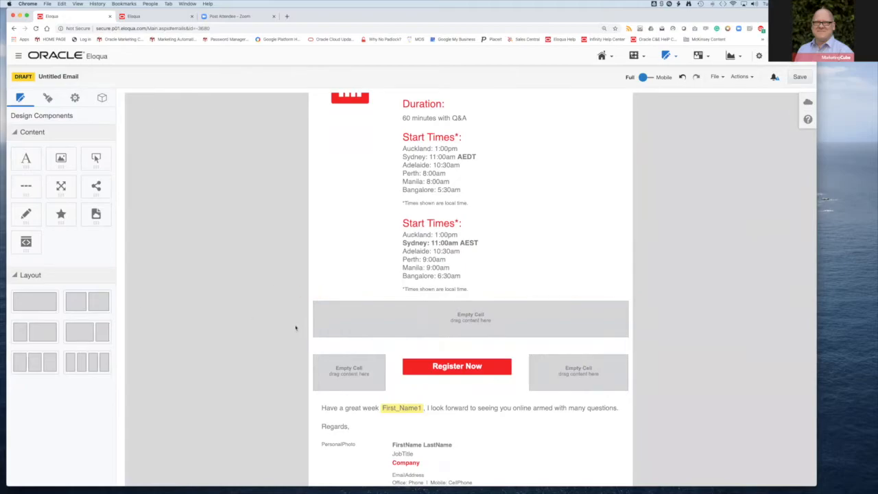
left_click_drag(34, 365, 382, 348)
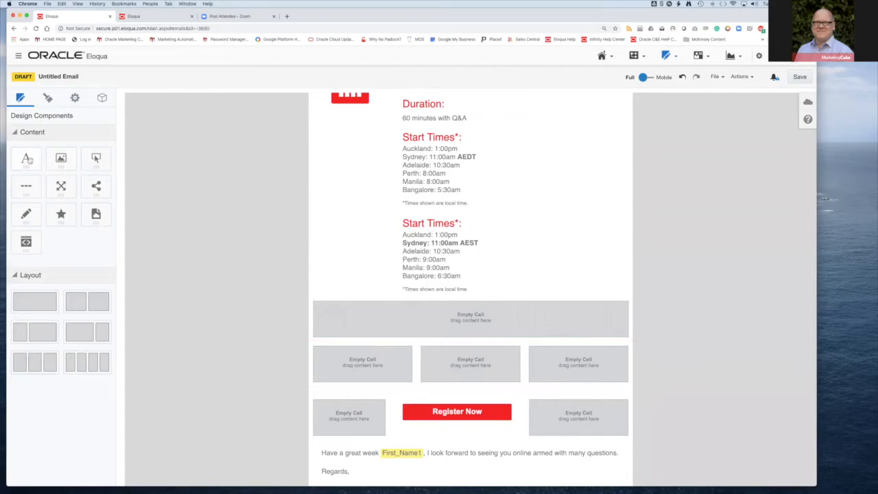
Add a text block to the first cell of the three-column row and fill it with "Lorem ipsum dolor sit amet" placeholder text
left_click_drag(26, 158, 360, 363)
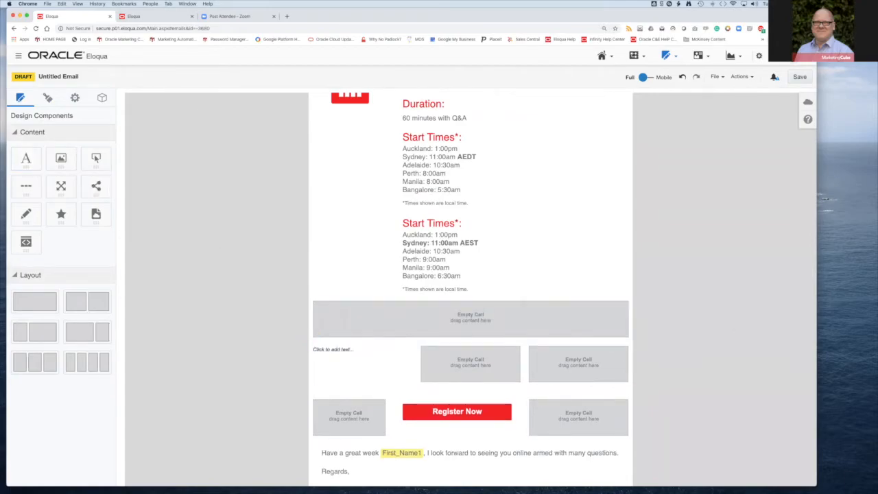
key("super+Tab")
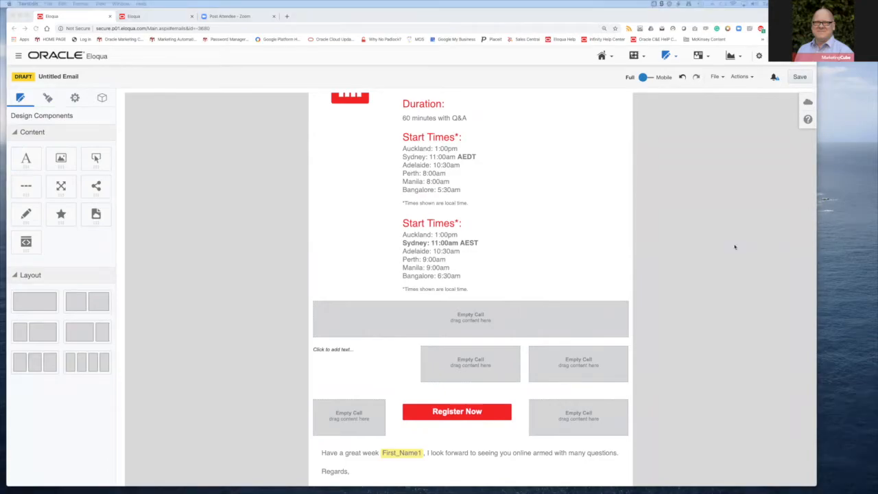
left_click(350, 350)
type("Lorem ipsum dolor sit amet, consectetur adipisicing elit, sed do eiusmod tempor incididunt ut labore et dolore magna aliqua.")
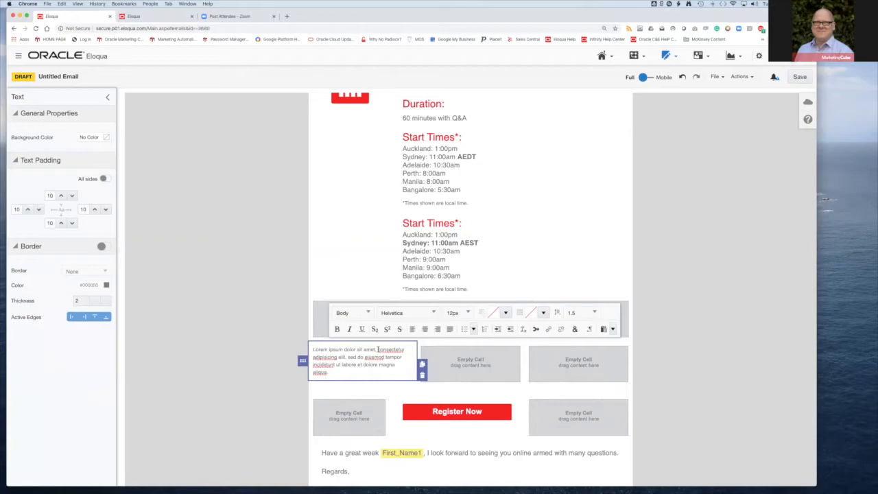
Split the placeholder text into four lines, breaking before "consectetur", "sed do" and "ut labore", and format them as a bulleted list
left_click(378, 350)
key("Return")
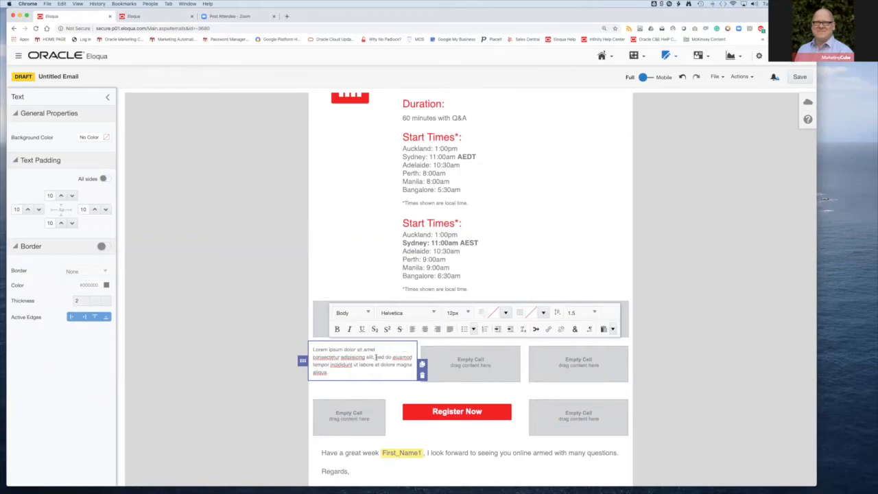
left_click(376, 356)
key("Return")
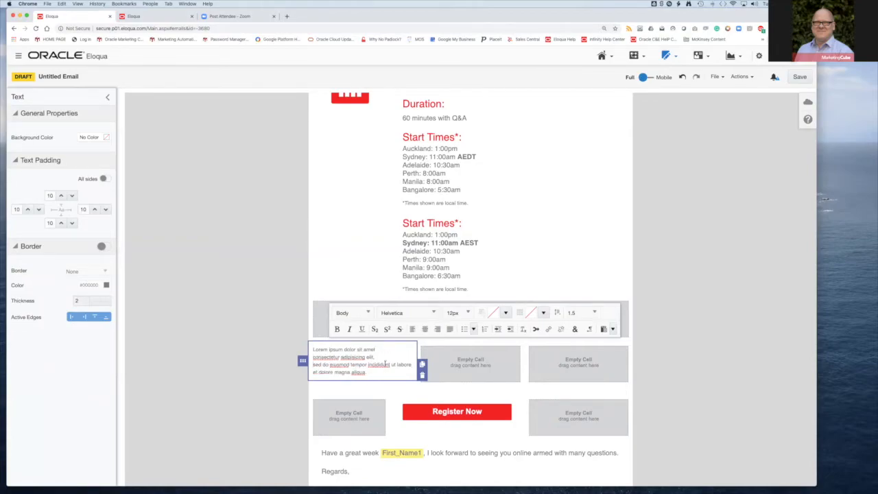
left_click(392, 365)
key("Return")
key("super+a")
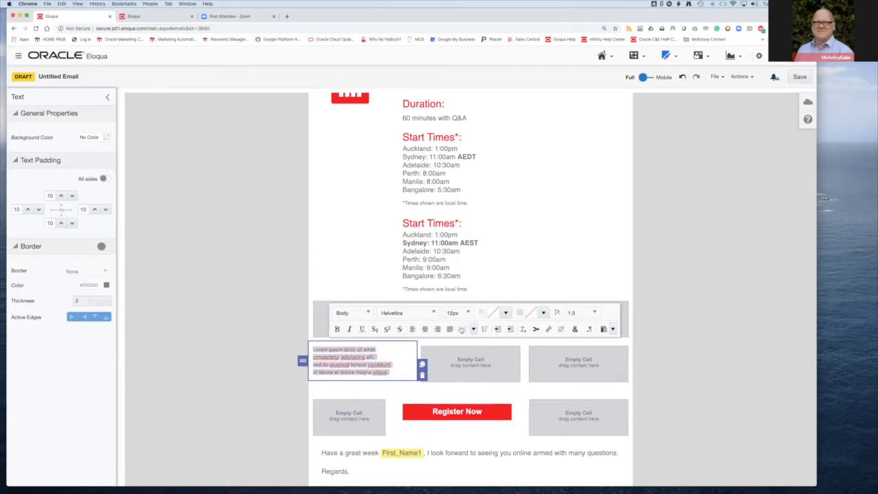
left_click(464, 328)
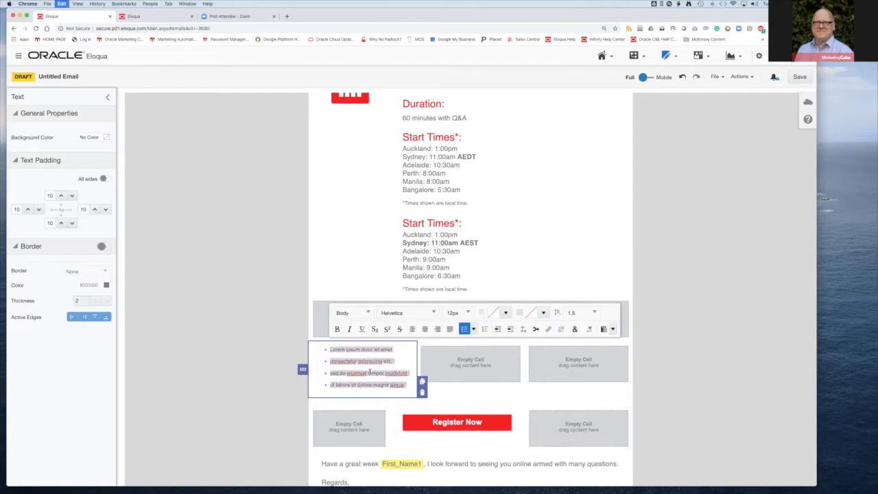
Set the bulleted list's font size to 15px and its line spacing to 1.15
left_click(458, 313)
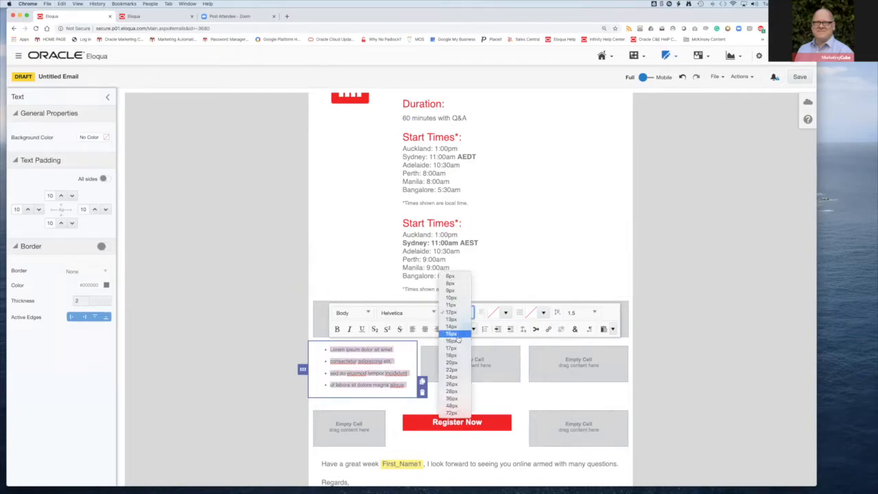
left_click(456, 334)
left_click(581, 313)
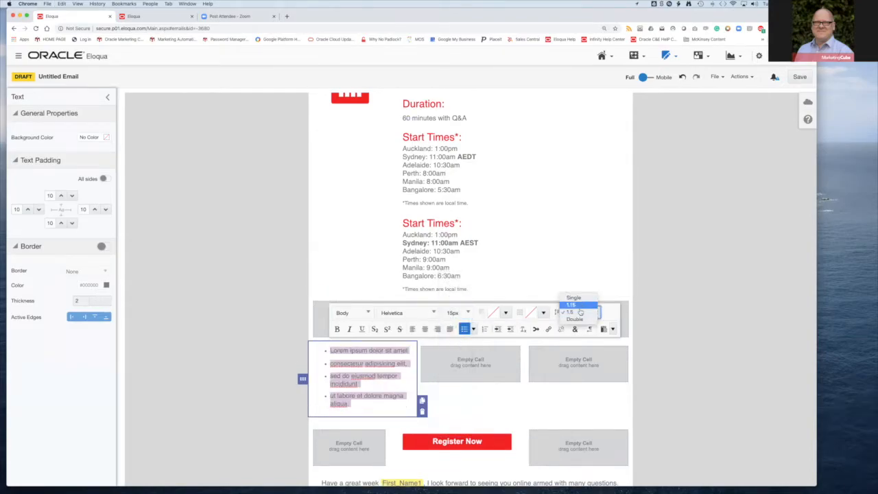
left_click(577, 305)
left_click(676, 334)
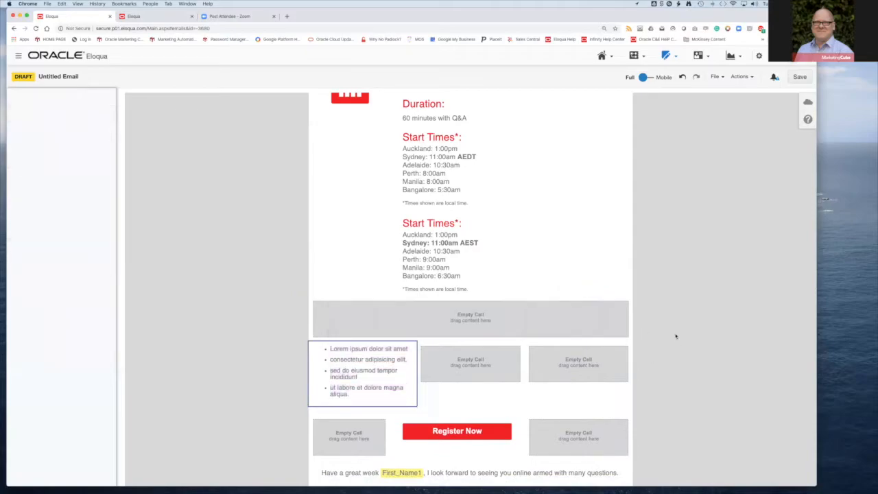
Move the "Have a great week" text block from above the signature into the empty one-column cell over the bulleted list
left_click(345, 360)
left_click(264, 334)
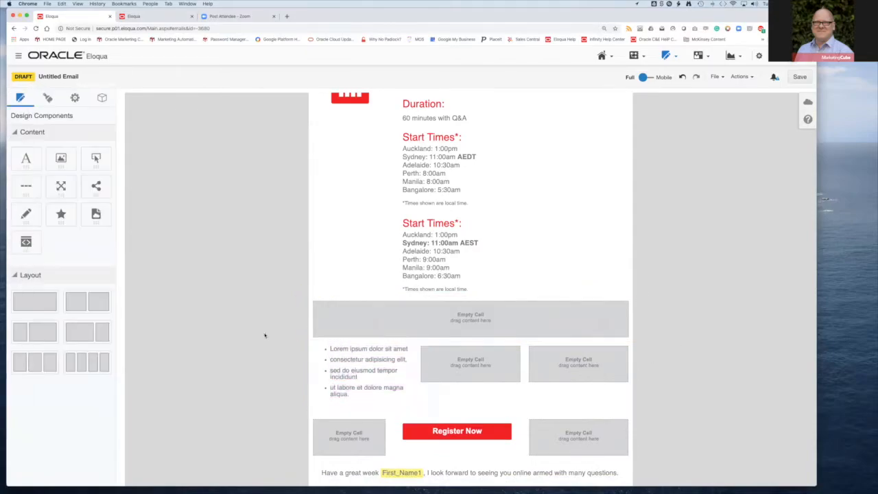
left_click(350, 320)
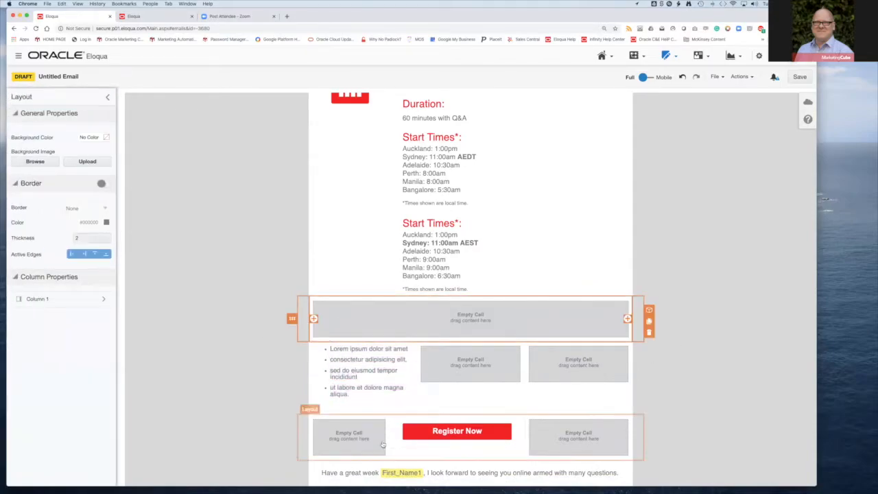
left_click(321, 474)
left_click_drag(303, 472, 371, 315)
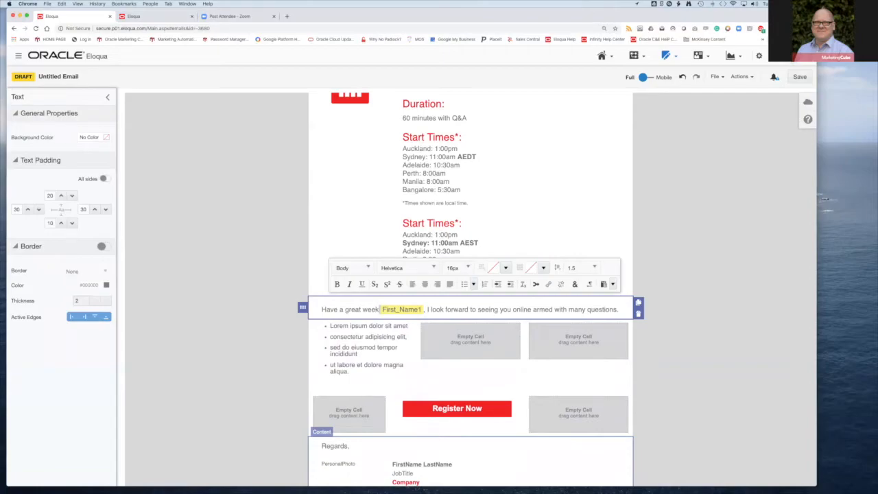
Trim the moved text to "Have a great week" and format it as a heading at 28px in dark red
left_click(401, 310)
key("shift+End")
key("Delete")
key("shift+Home")
left_click(454, 269)
left_click(455, 317)
left_click(505, 268)
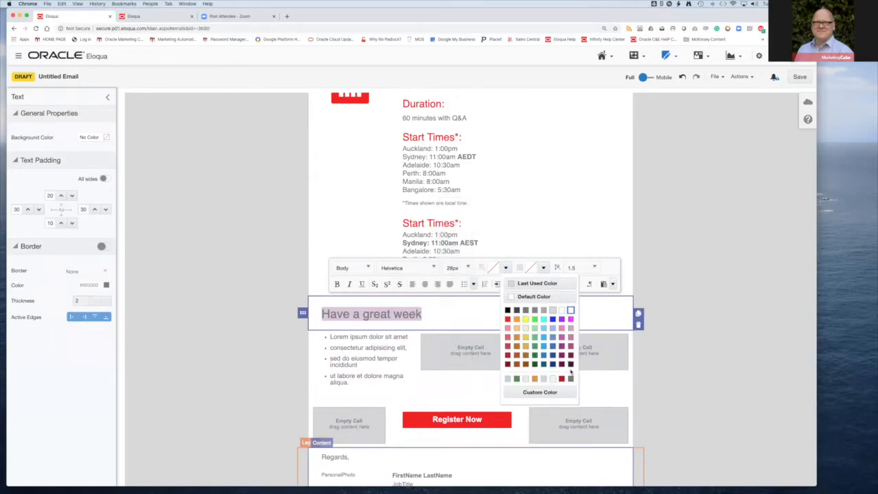
left_click(562, 380)
Set the bulleted list block's top and bottom text padding to 25
left_click(352, 345)
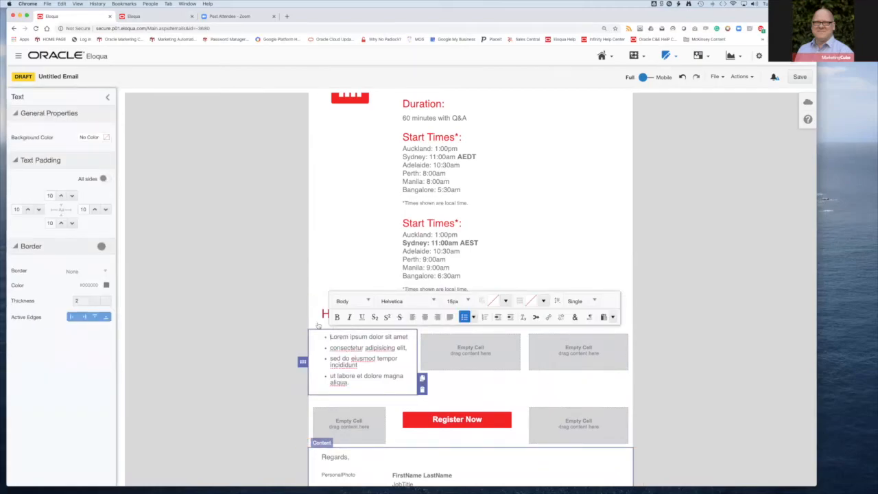
left_click(61, 197)
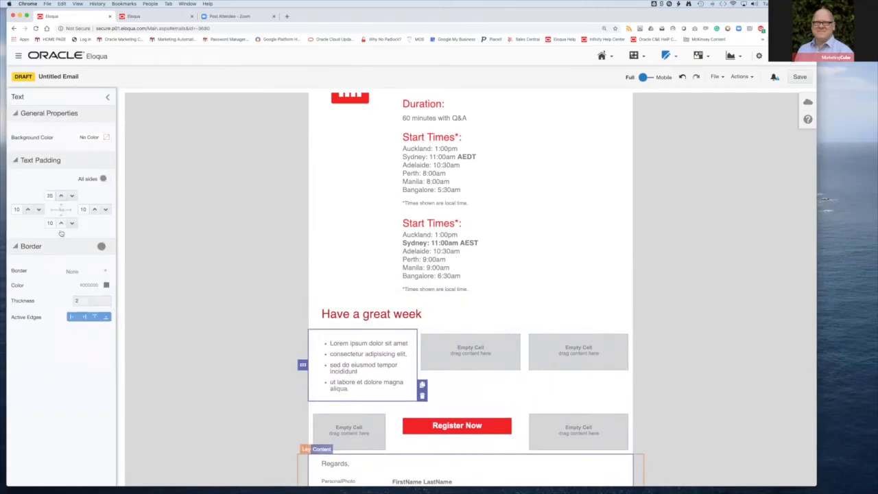
left_click(61, 224)
left_click(186, 280)
Duplicate the bulleted list block twice, placing the copies in the second and third cells of the three-column row
left_click(332, 368)
left_click(422, 392)
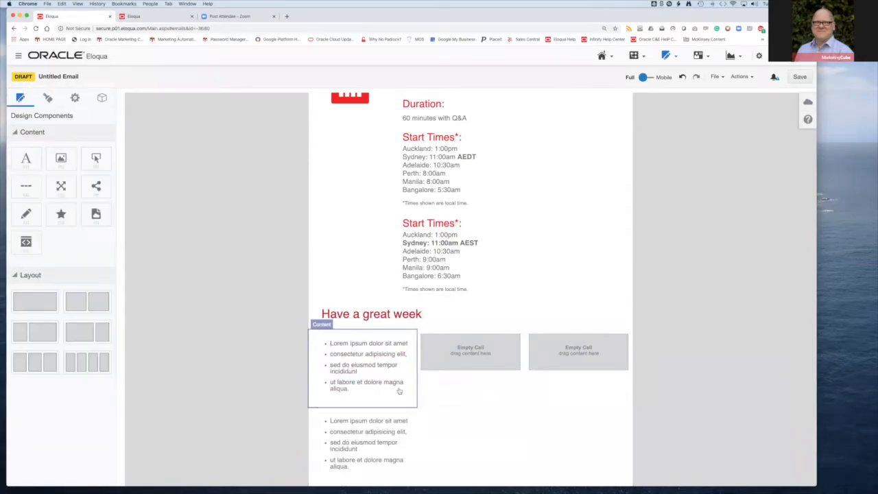
left_click_drag(302, 370, 468, 357)
left_click(467, 357)
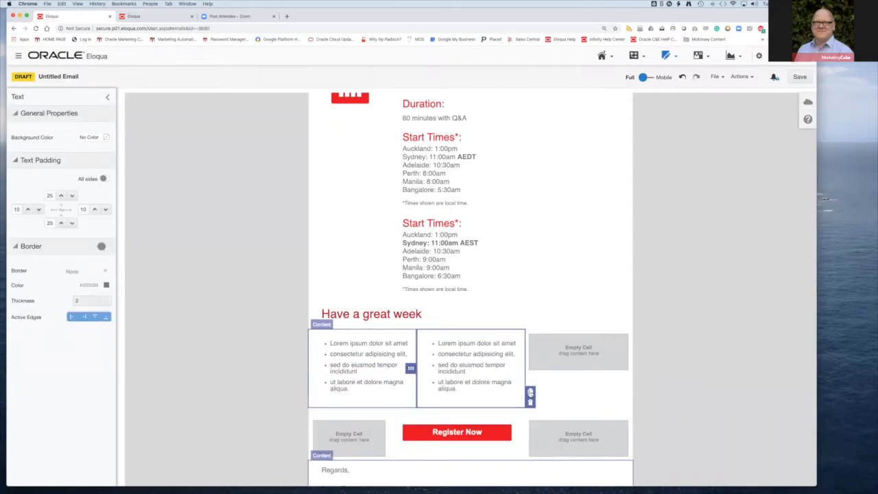
left_click(530, 393)
left_click_drag(411, 368, 570, 357)
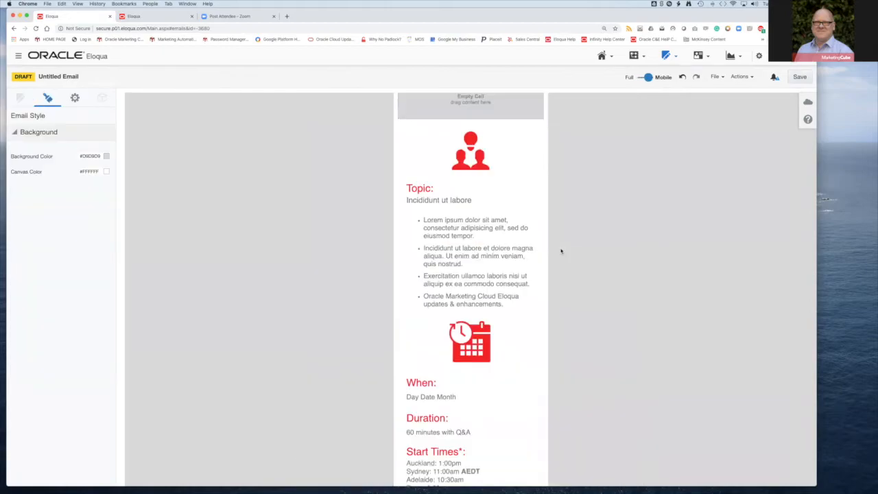
Review how the three bulleted lists stack in the mobile view, and return to the full view
scroll(515, 283, "down", 6)
scroll(515, 282, "down", 1)
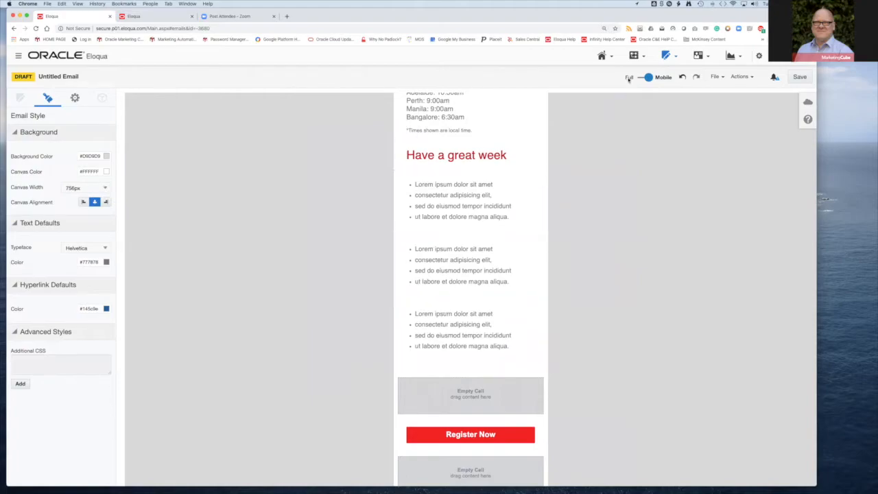
left_click(648, 79)
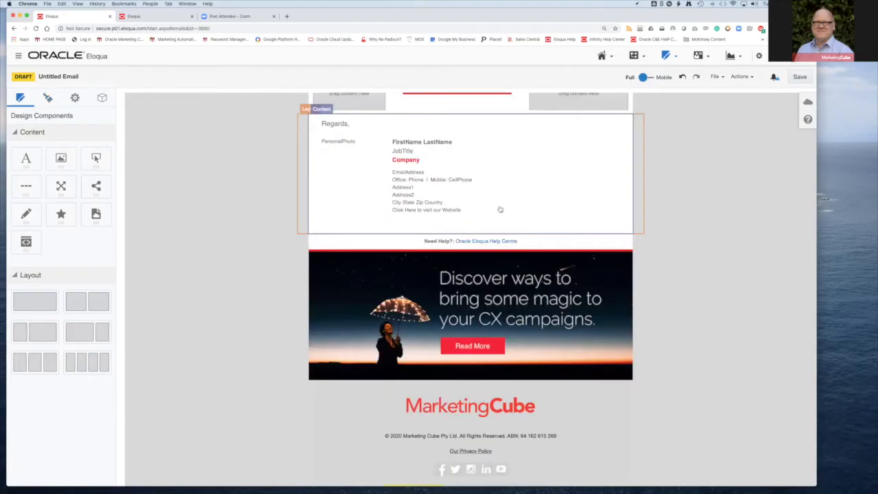
scroll(370, 313, "up", 10)
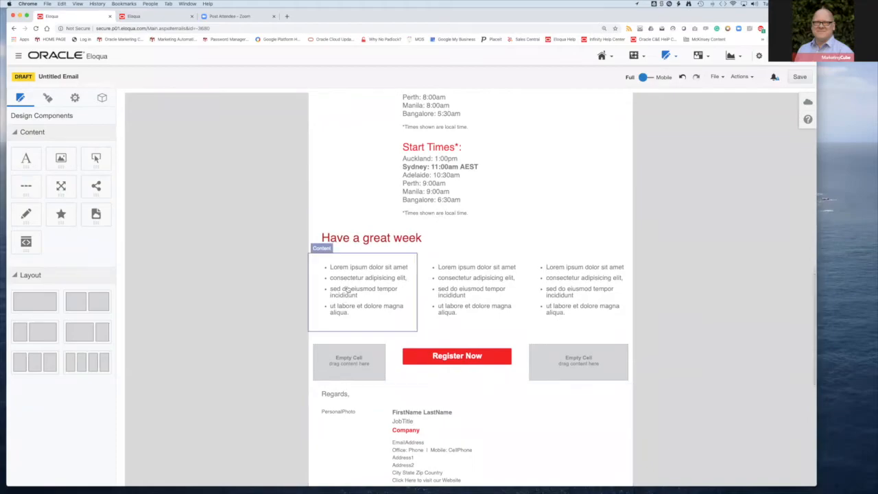
Reduce the first bulleted list's top and bottom text padding to 0
left_click(347, 291)
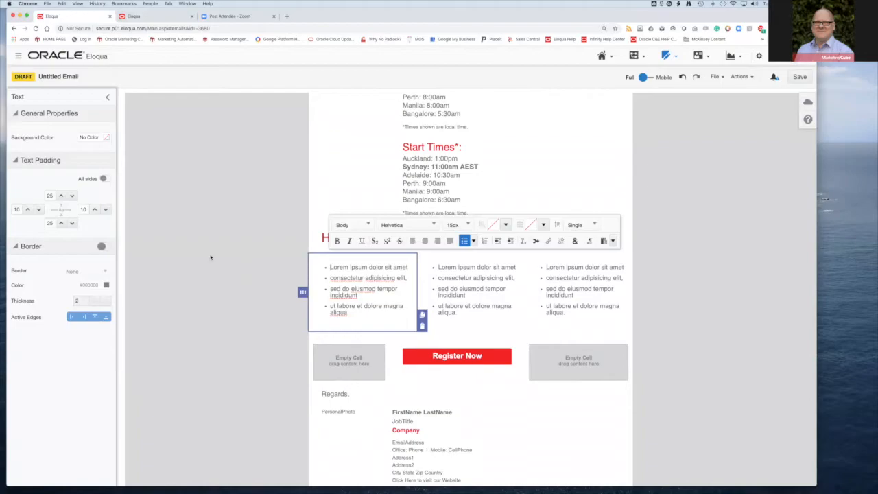
left_click(72, 196)
left_click(72, 196)
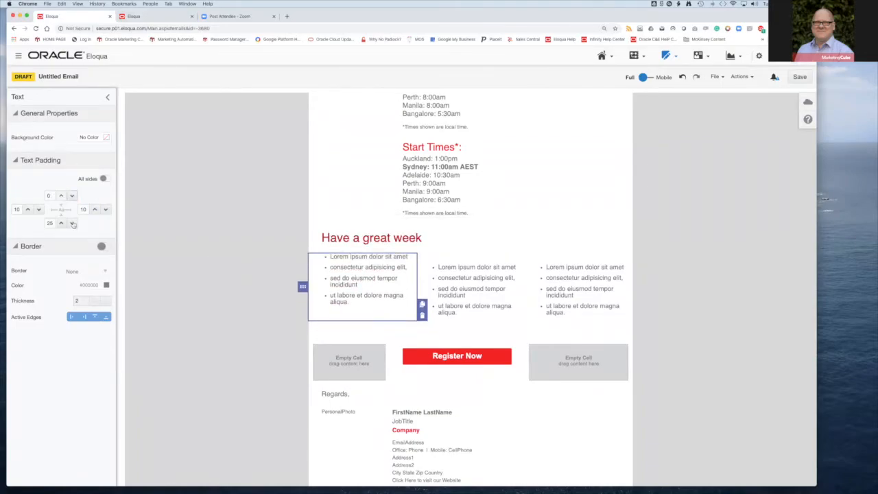
left_click(73, 225)
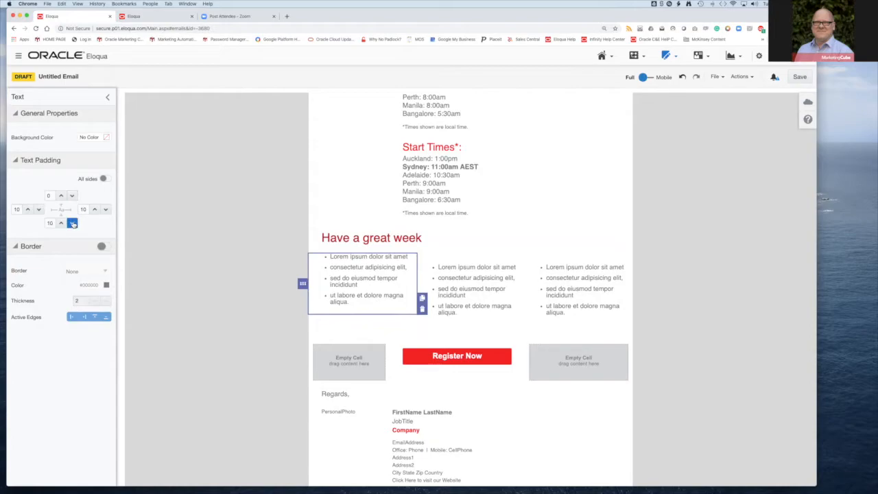
Reduce the second bulleted list's top and bottom text padding to 0
left_click(458, 280)
left_click(72, 196)
left_click(72, 197)
left_click(72, 197)
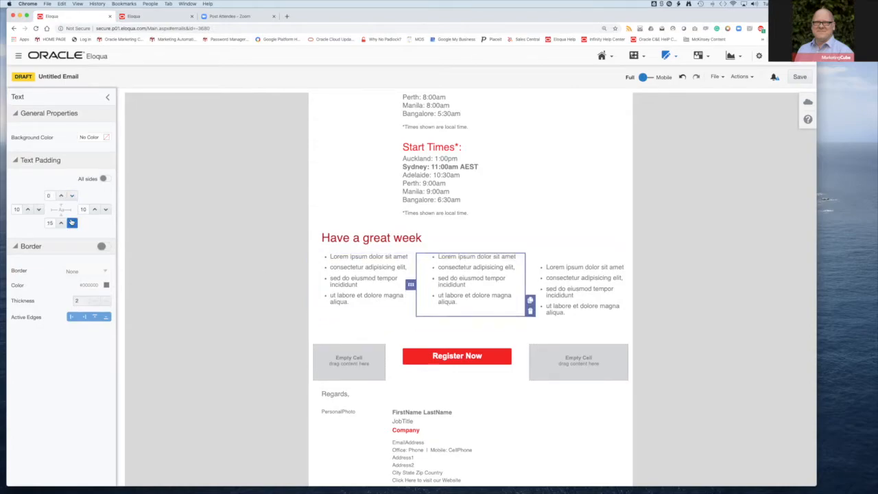
left_click(72, 223)
left_click(72, 224)
left_click(72, 224)
Reduce the third bulleted list's top and bottom text padding to 0
left_click(557, 273)
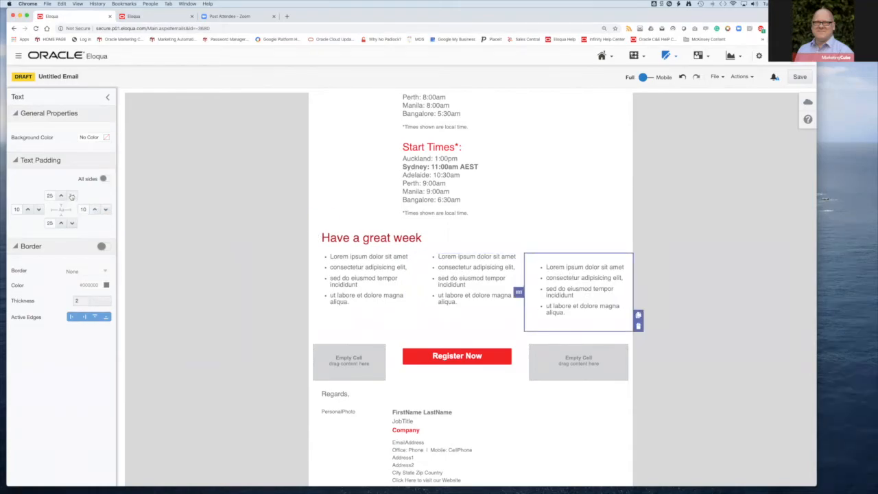
left_click(72, 197)
left_click(72, 197)
left_click(72, 196)
left_click(72, 223)
left_click(72, 223)
left_click(72, 223)
left_click(72, 223)
left_click(72, 223)
left_click(287, 248)
Set the "Have a great week" heading's bottom padding to 30 and its line spacing to Single
left_click(361, 246)
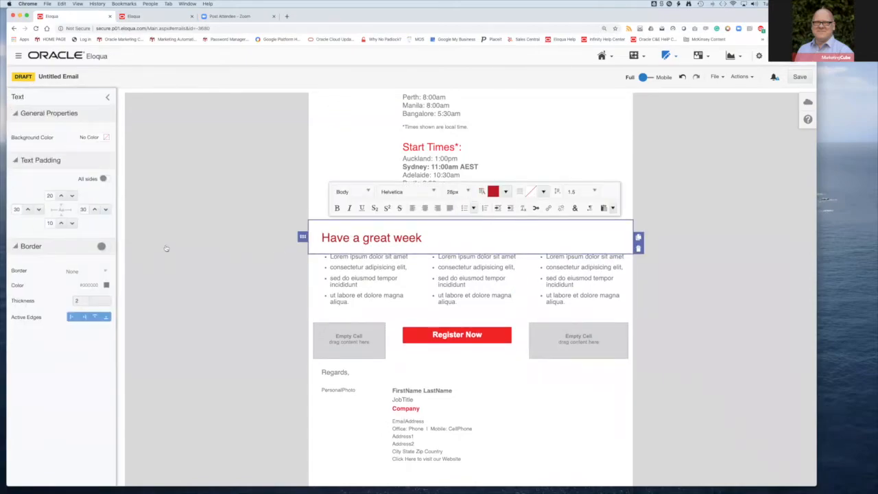
left_click(61, 223)
left_click(61, 223)
left_click(61, 223)
left_click(61, 223)
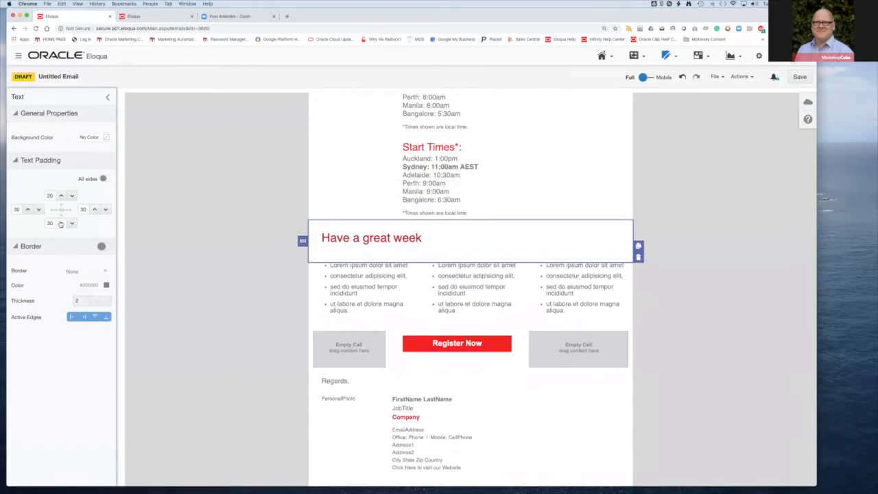
triple_click(352, 237)
left_click(594, 189)
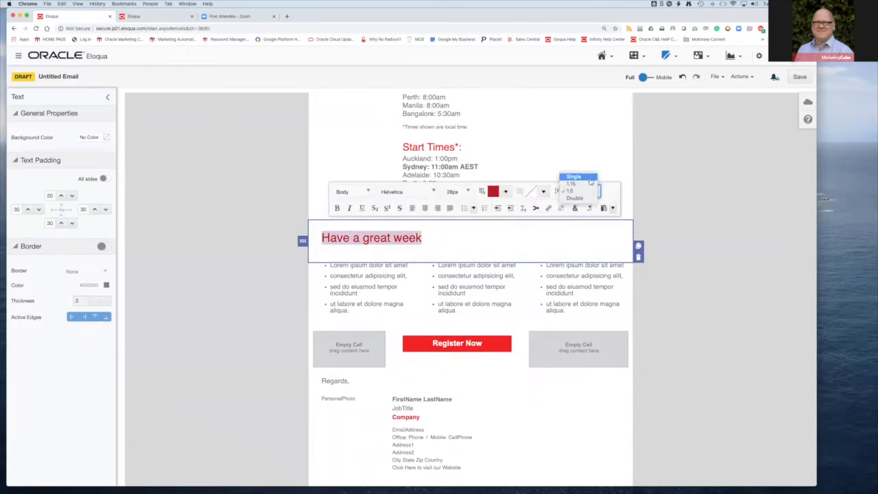
left_click(578, 177)
left_click(254, 249)
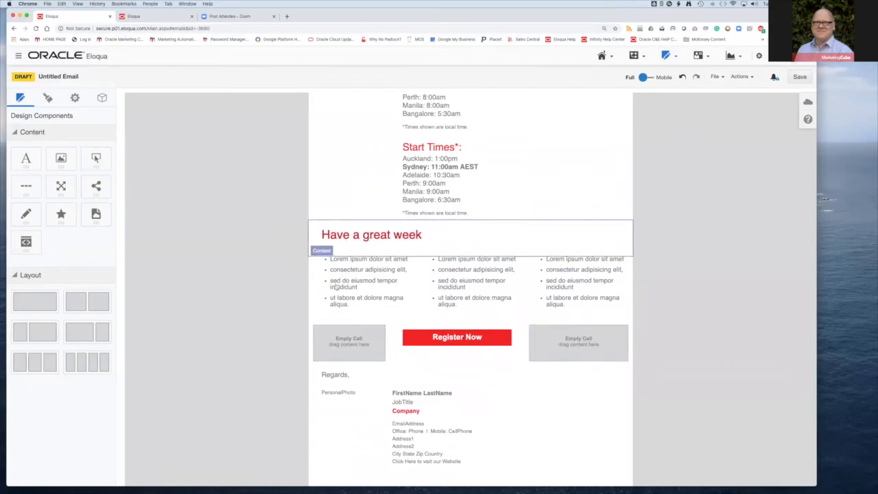
Insert a one-column layout between the bulleted lists and the Register Now row, and place a spacer in it
left_click_drag(28, 301, 351, 315)
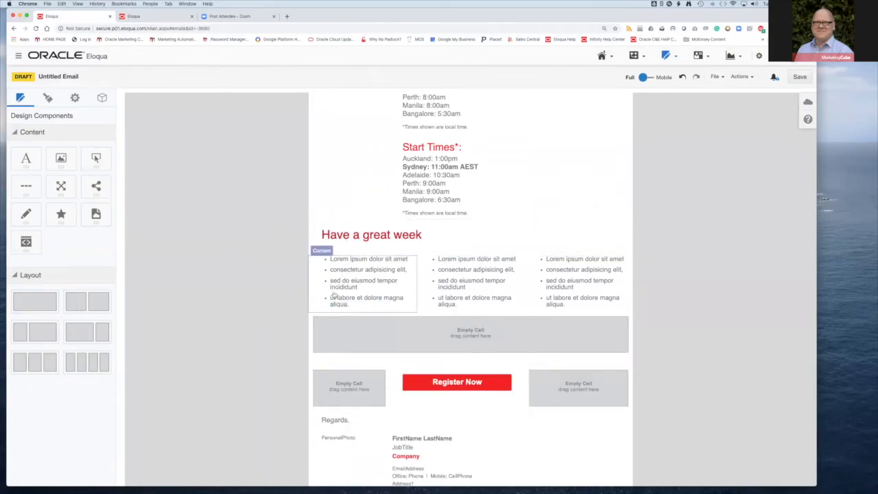
left_click(308, 239)
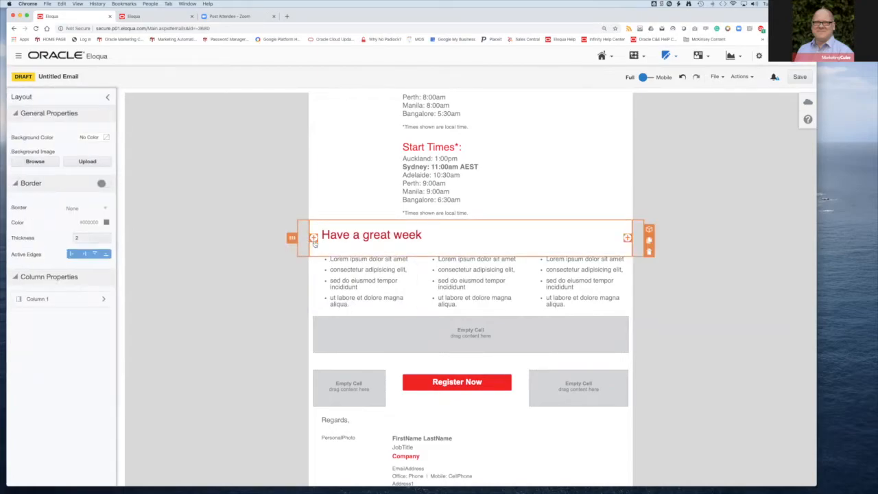
left_click(302, 281)
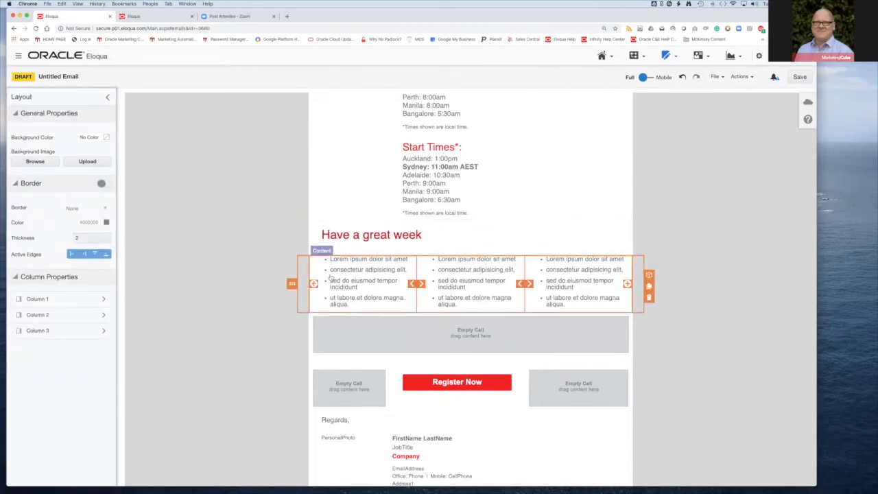
left_click(304, 328)
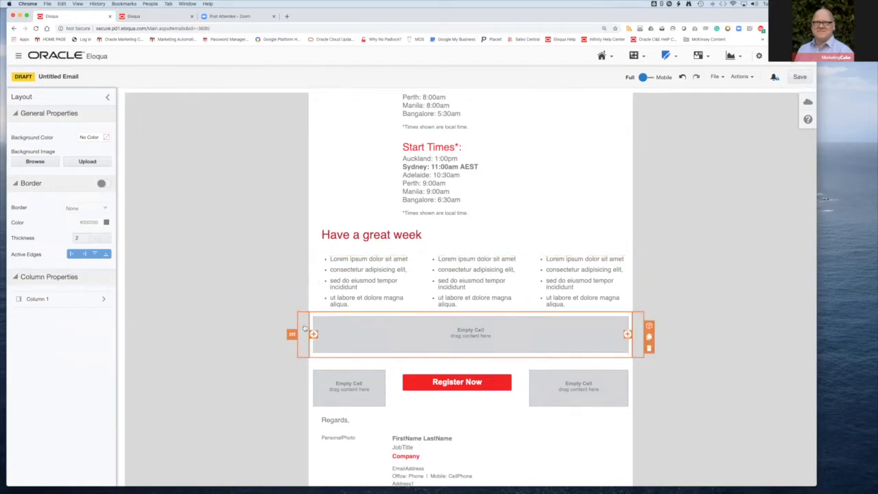
left_click(167, 182)
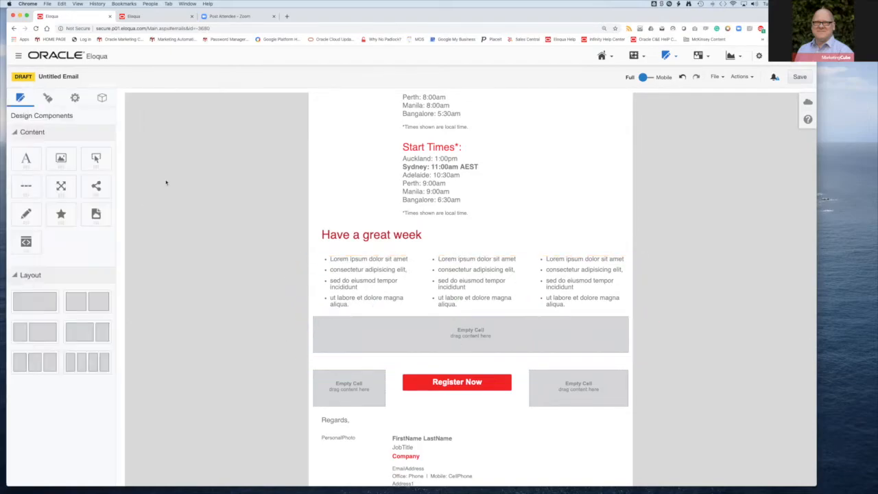
left_click_drag(63, 183, 353, 333)
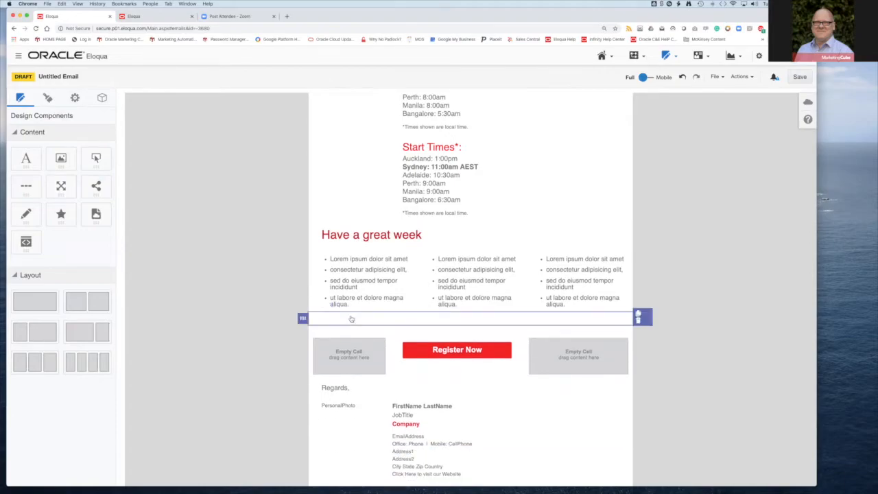
left_click(263, 273)
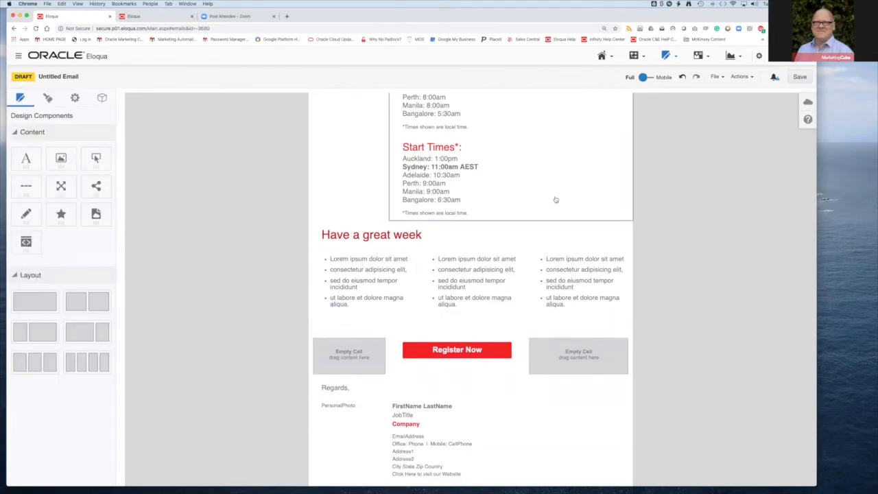
Check the stacked lists in the mobile view and set the "Have a great week" heading's bottom padding to 20
left_click(645, 77)
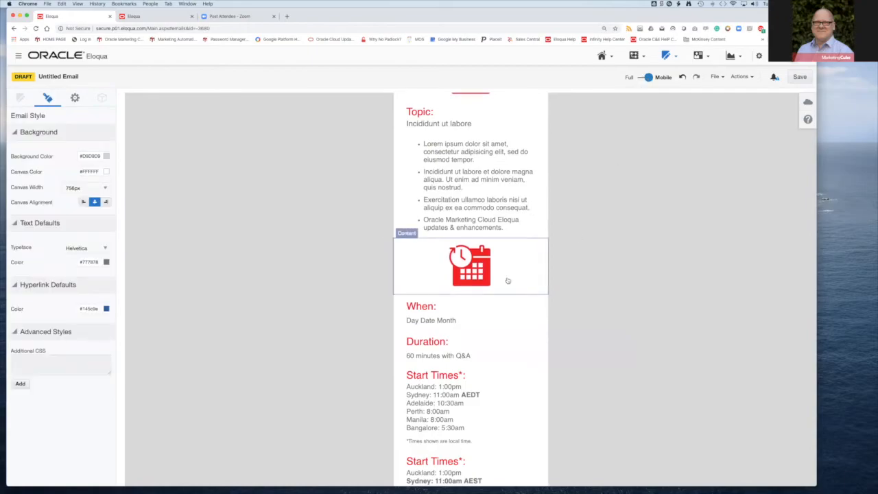
scroll(506, 280, "down", 5)
scroll(508, 280, "down", 3)
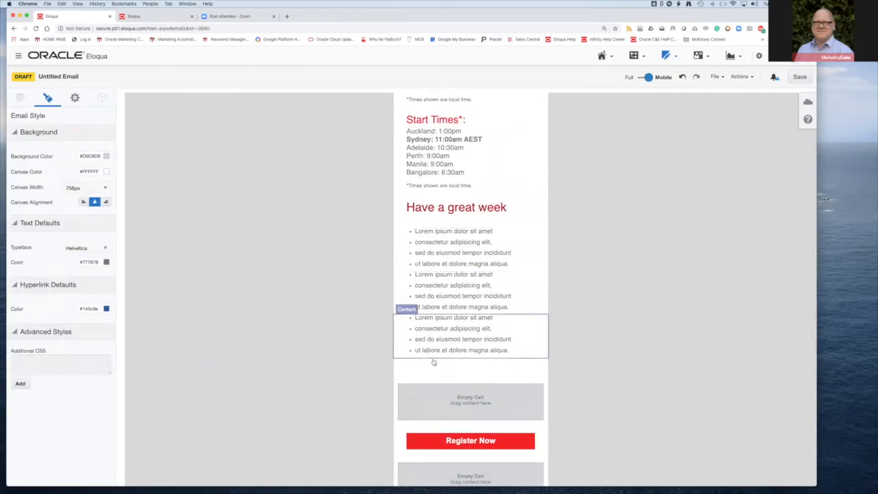
left_click(434, 213)
left_click(73, 223)
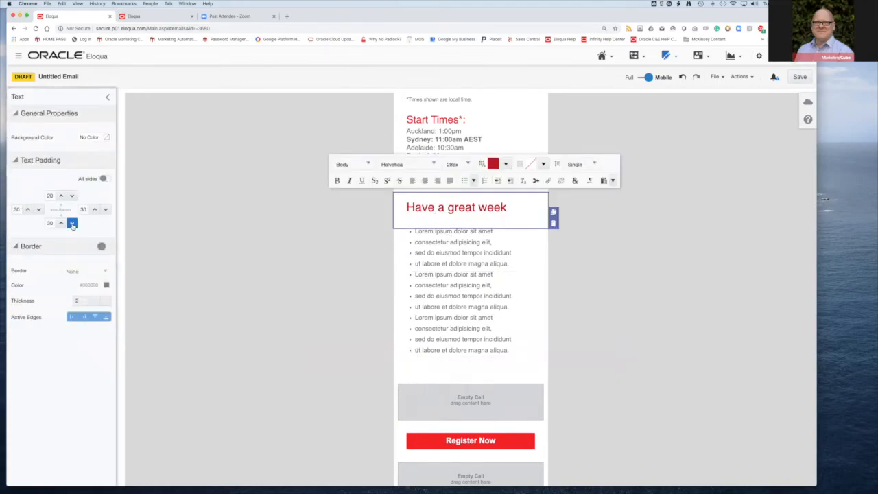
left_click(72, 224)
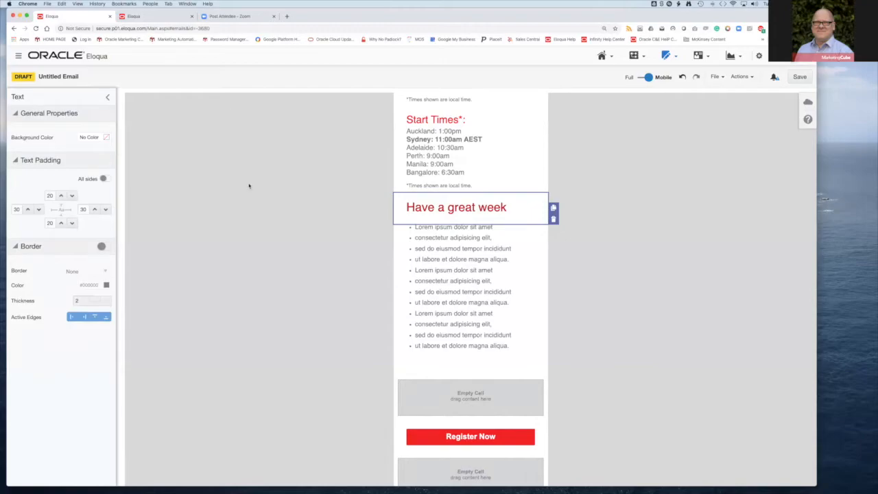
Return to the full view and select the three-column layout holding the bulleted lists
left_click(649, 78)
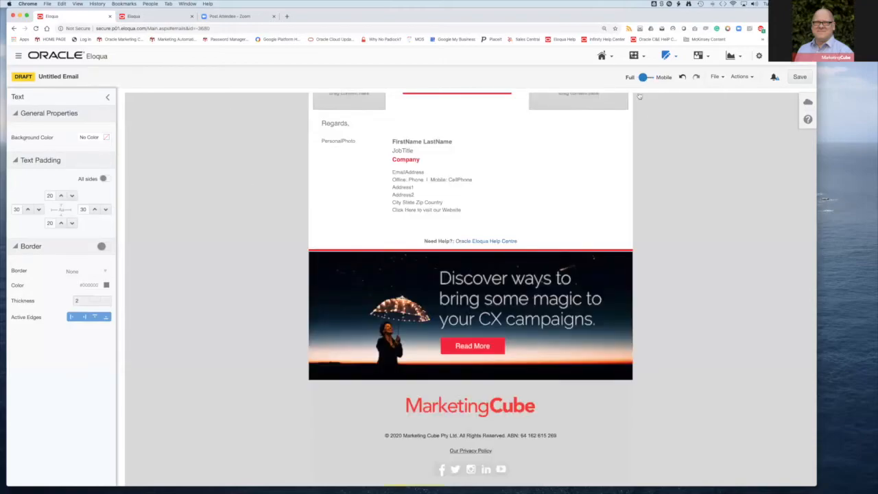
left_click(260, 277)
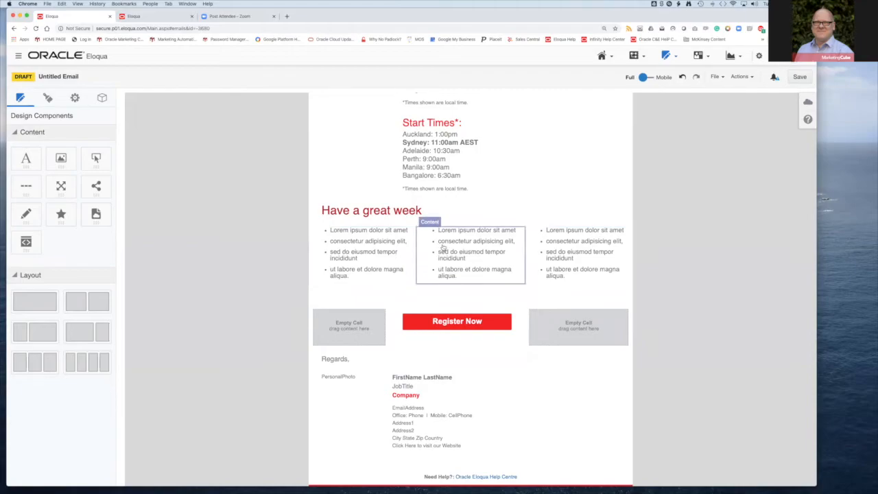
left_click(355, 234)
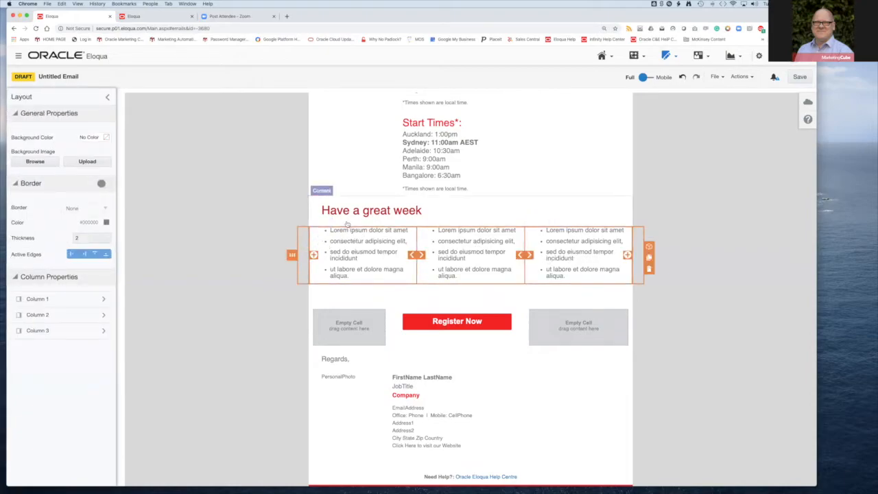
Check in the mobile view how the "Have a great week" heading and the three bulleted lists stack
left_click(316, 213)
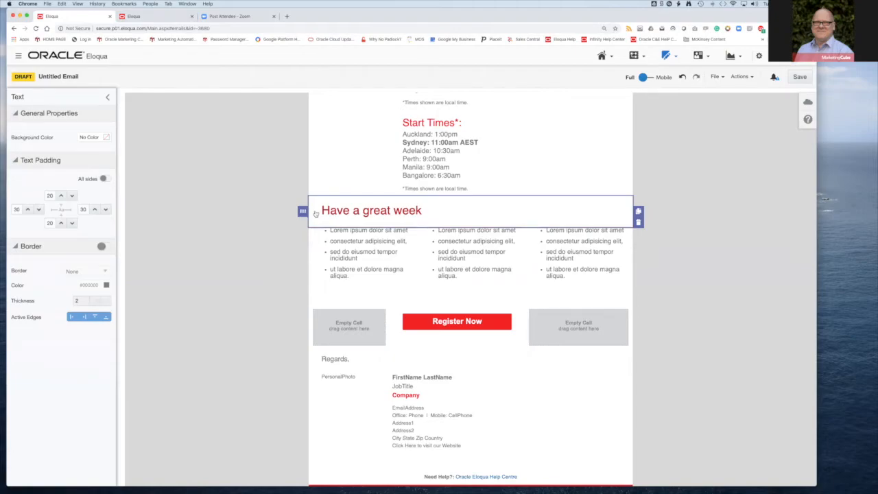
left_click(643, 77)
scroll(514, 255, "down", 10)
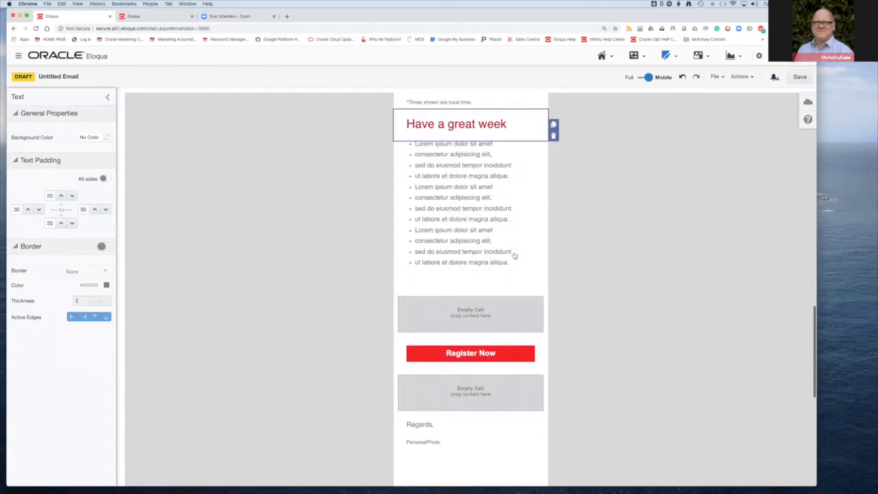
scroll(442, 194, "up", 2)
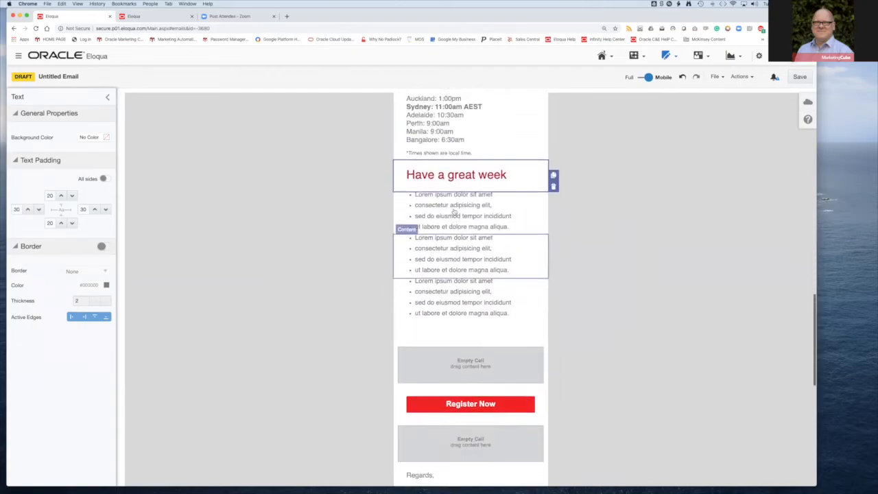
left_click(611, 241)
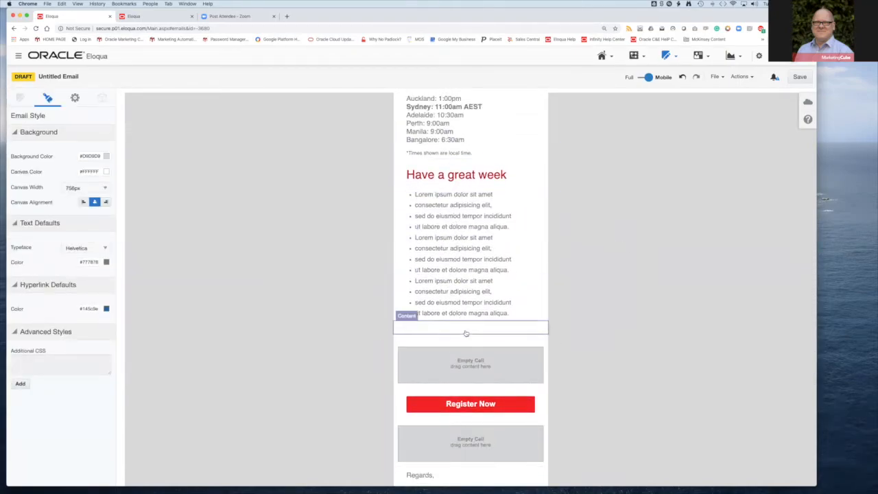
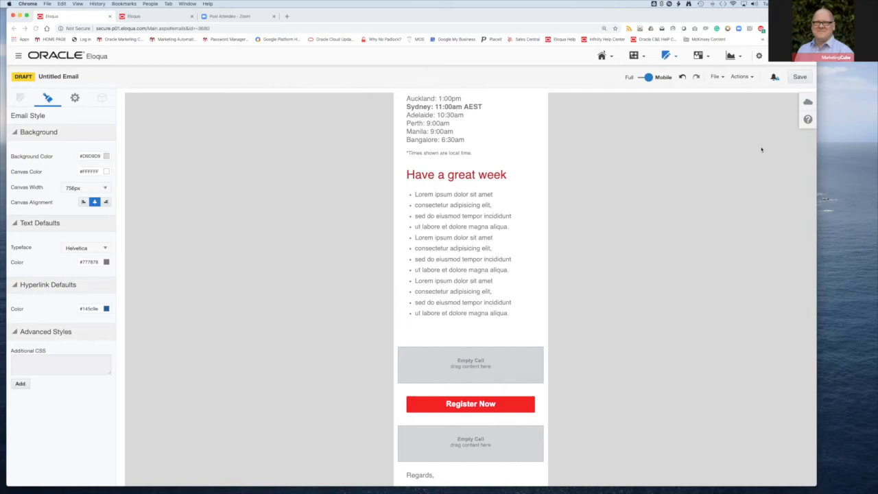
Return to the full view and give the first bulleted list under "Have a great week" a bright green background
left_click(750, 77)
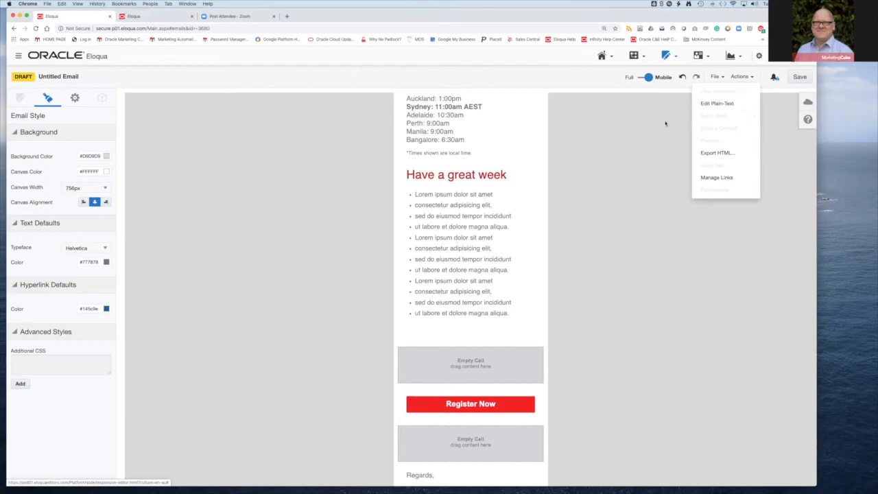
left_click(648, 77)
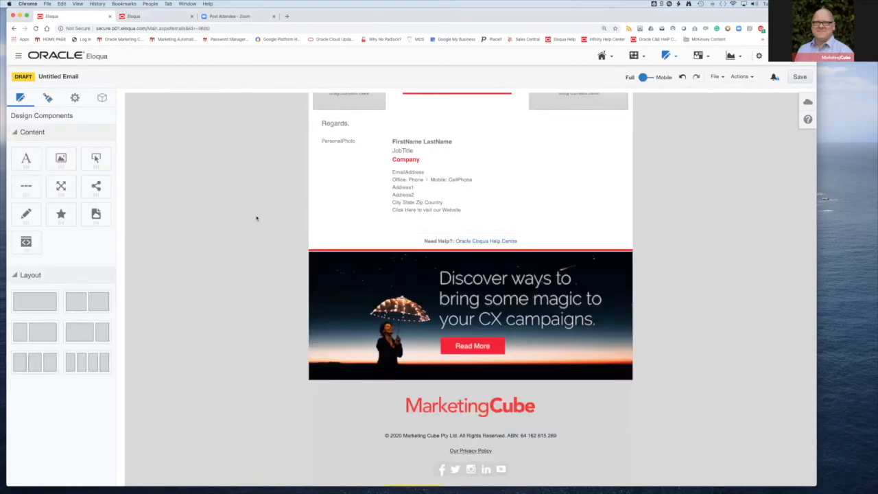
scroll(254, 217, "up", 6)
scroll(254, 217, "up", 5)
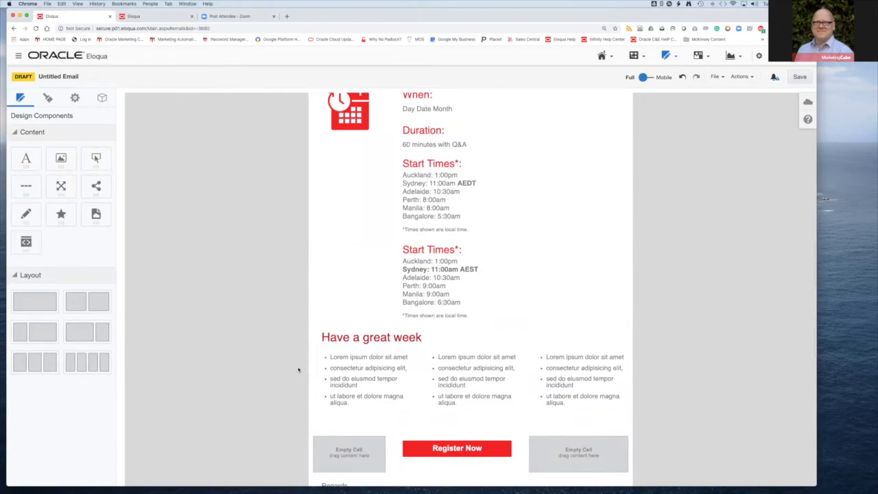
scroll(315, 370, "down", 2)
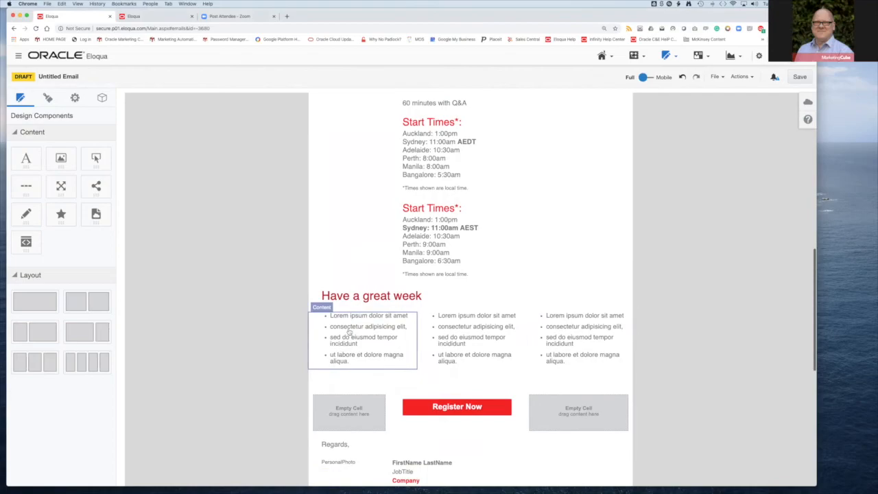
left_click(349, 332)
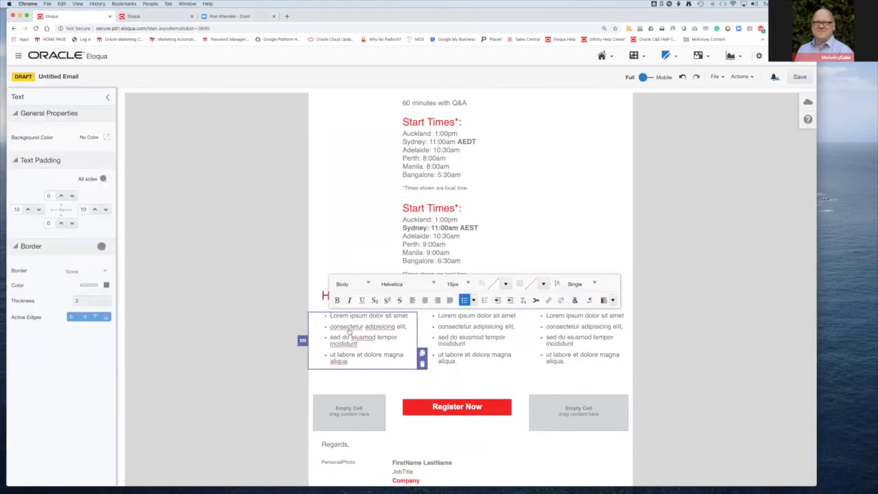
left_click(106, 137)
left_click(67, 188)
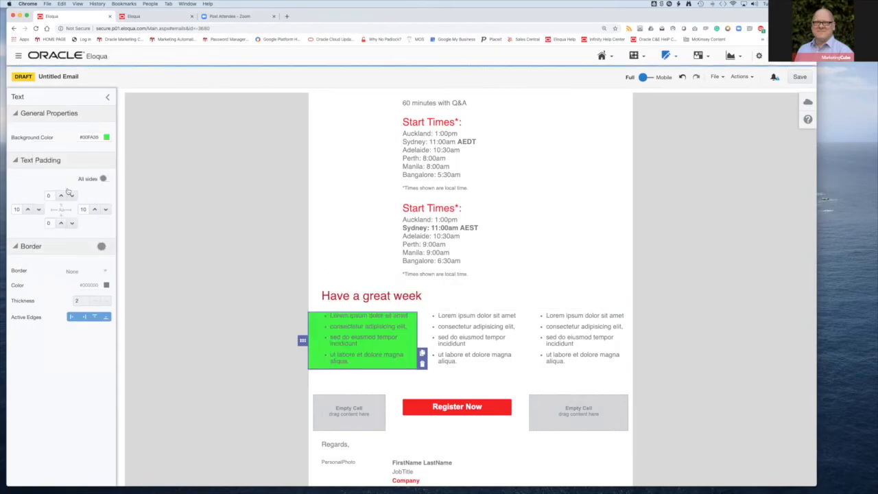
left_click(206, 294)
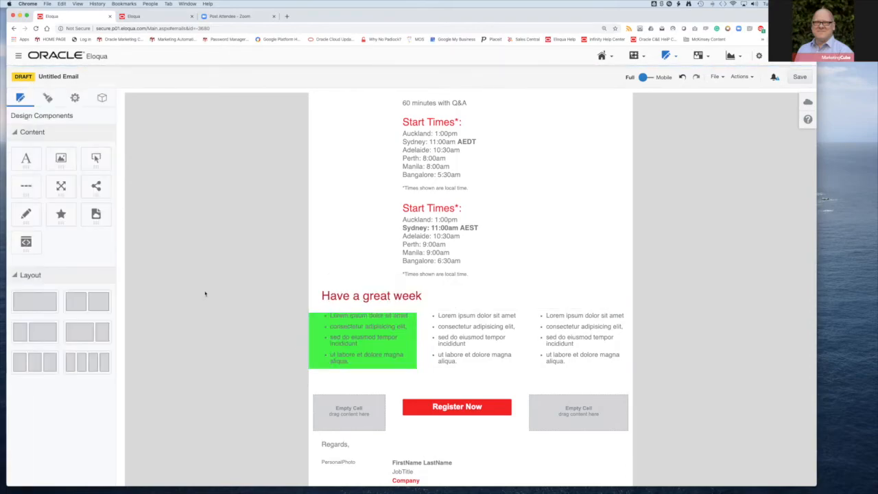
Add a solid white border with a thickness of 8 to the green bulleted list
left_click(343, 336)
left_click(101, 246)
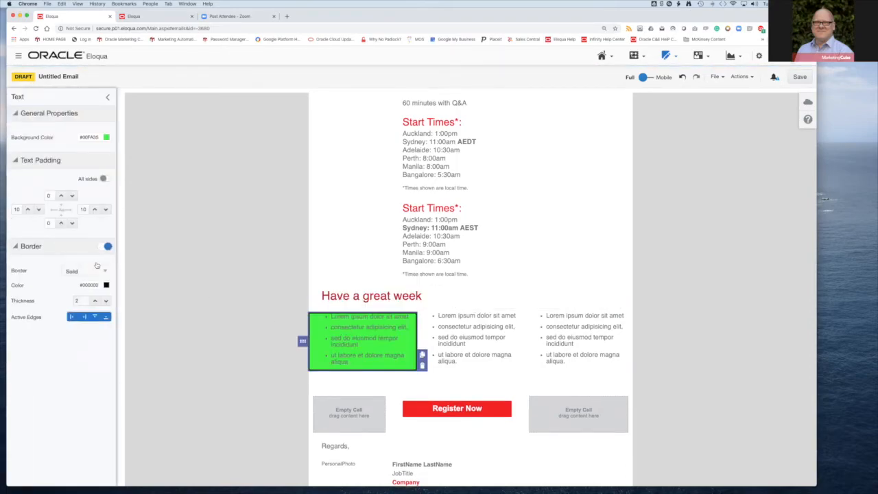
left_click(94, 301)
left_click(94, 300)
left_click(106, 285)
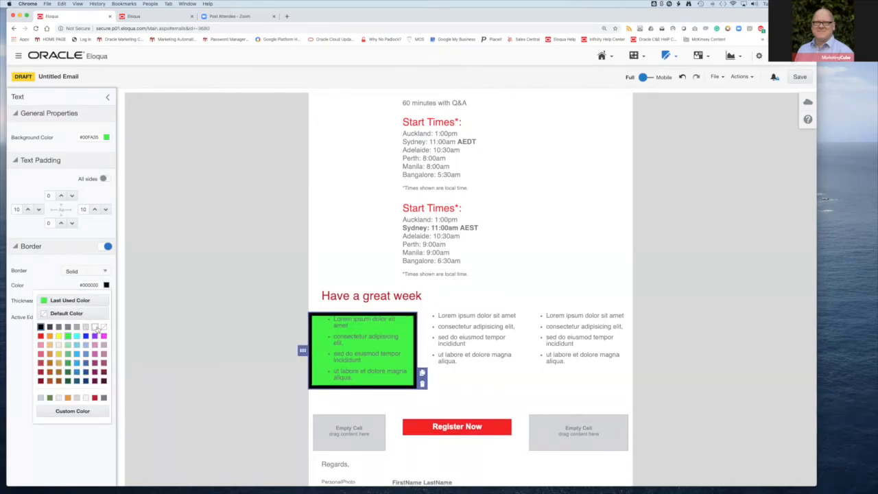
left_click(96, 328)
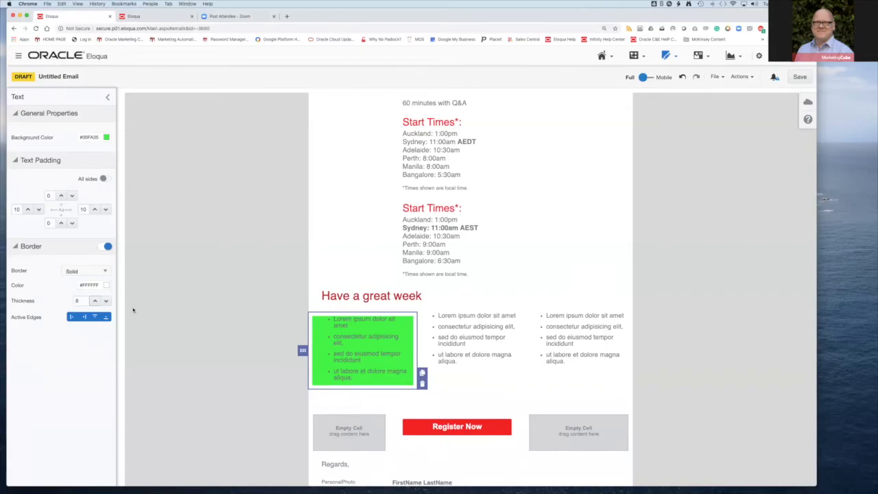
Change the email's canvas color to the gray #A6A6A6
left_click(305, 269)
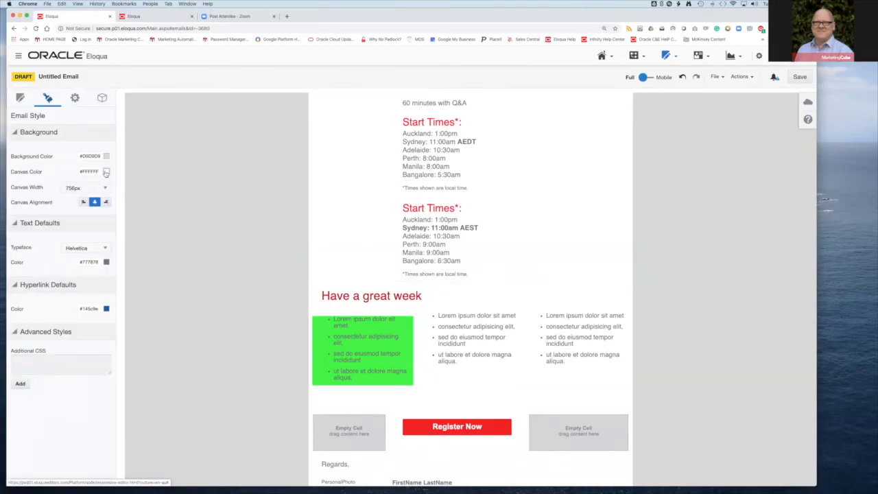
left_click(106, 173)
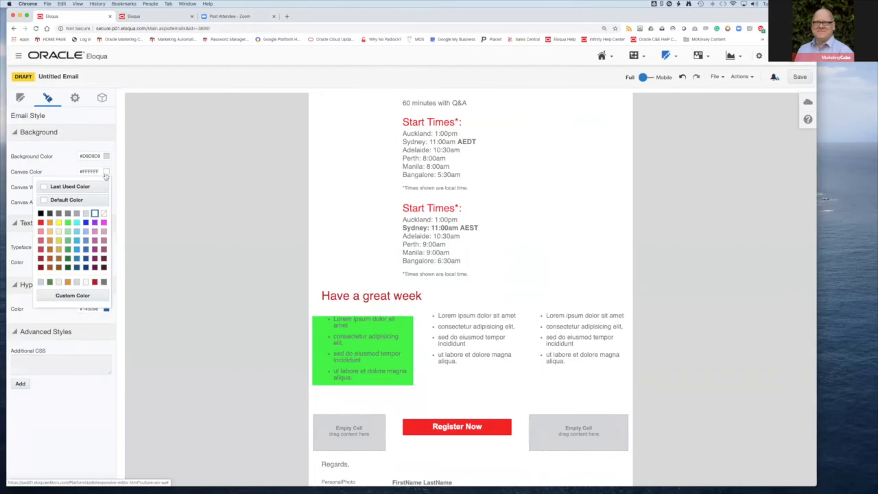
left_click(77, 214)
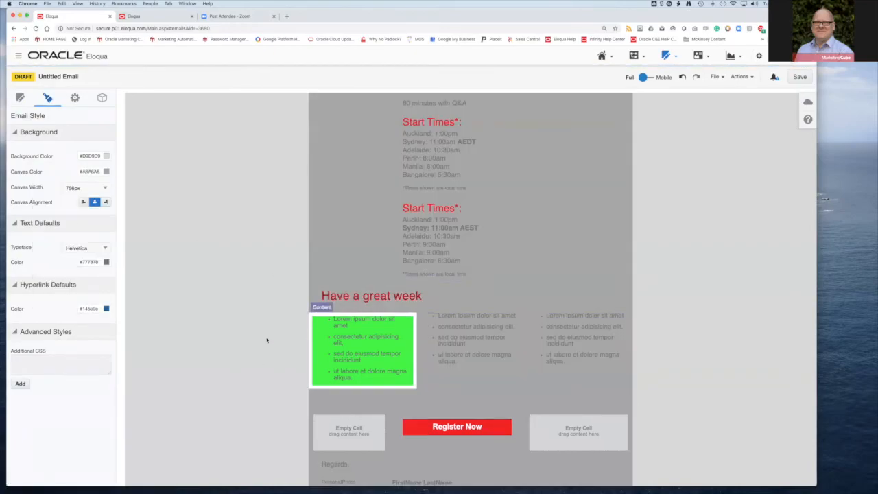
Duplicate the green bulleted list and move the copy into the second column, above the existing list
left_click(363, 337)
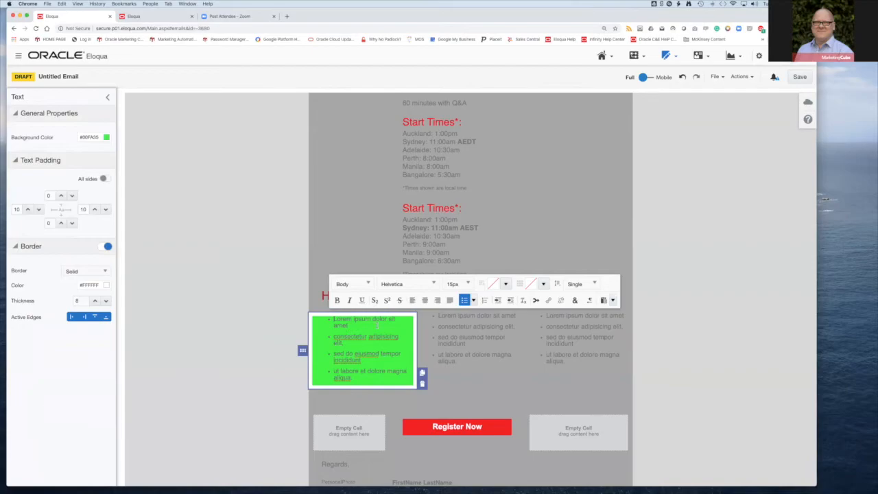
left_click(422, 373)
left_click(383, 350)
left_click_drag(303, 352, 474, 347)
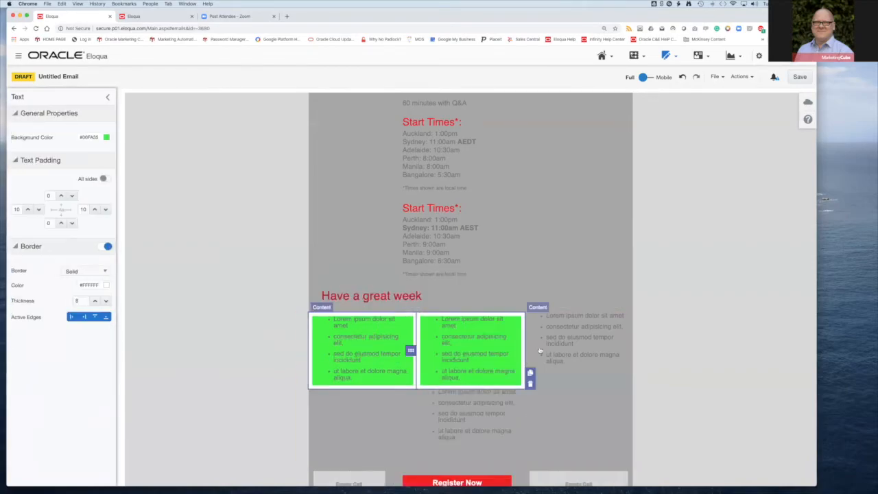
Duplicate the second column's green list and move one copy into the third column, above the existing list
left_click(457, 347)
left_click(531, 374)
left_click(461, 359)
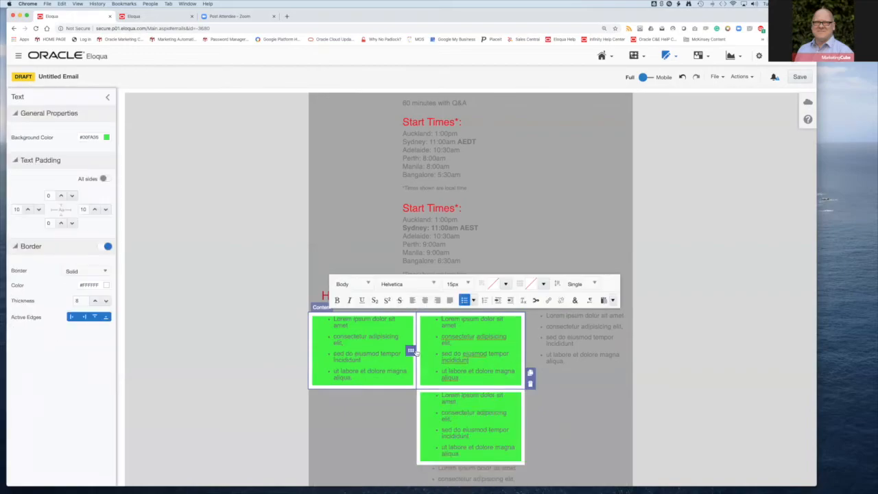
left_click_drag(411, 352, 535, 352)
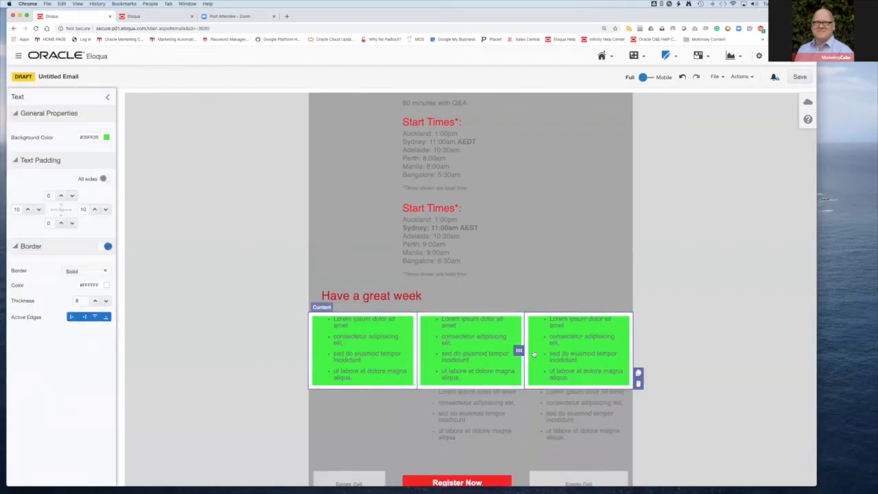
left_click(237, 310)
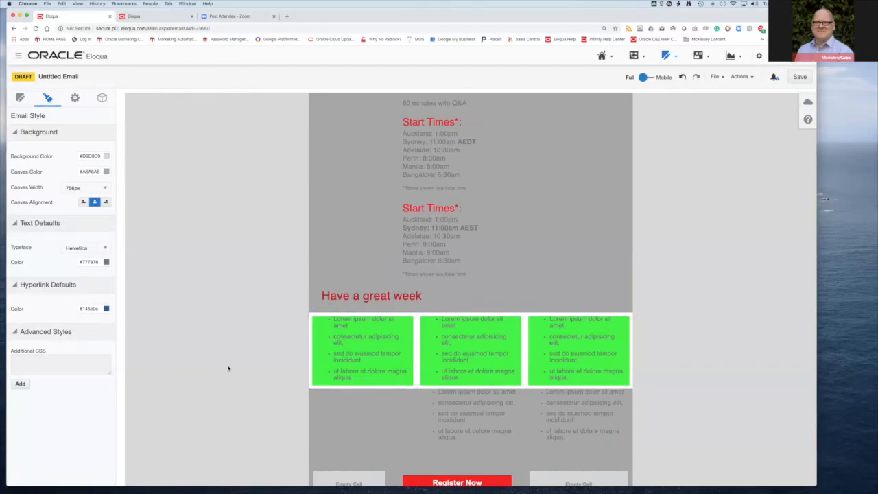
Turn off the top and bottom border edges of the first column's green list
left_click(328, 366)
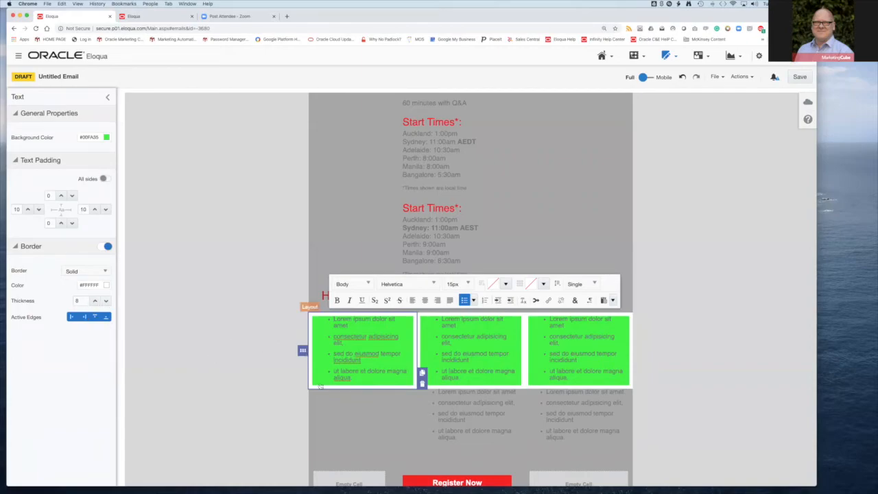
left_click(95, 316)
left_click(106, 317)
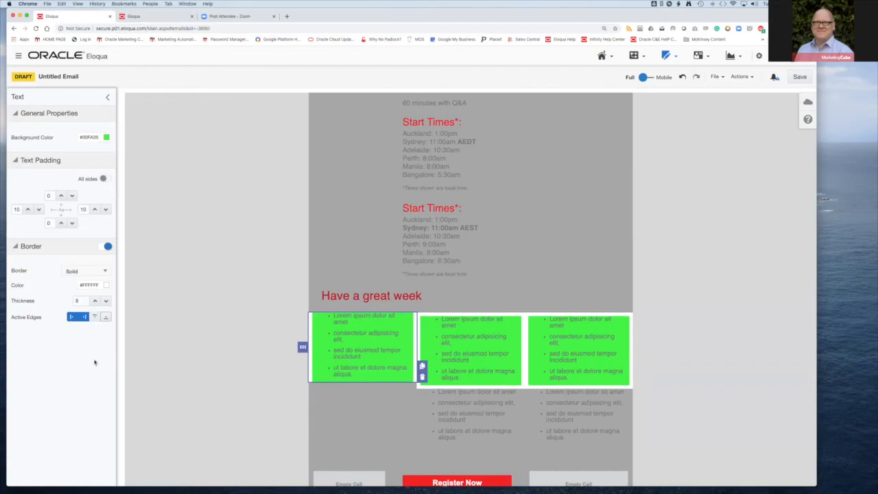
left_click(267, 338)
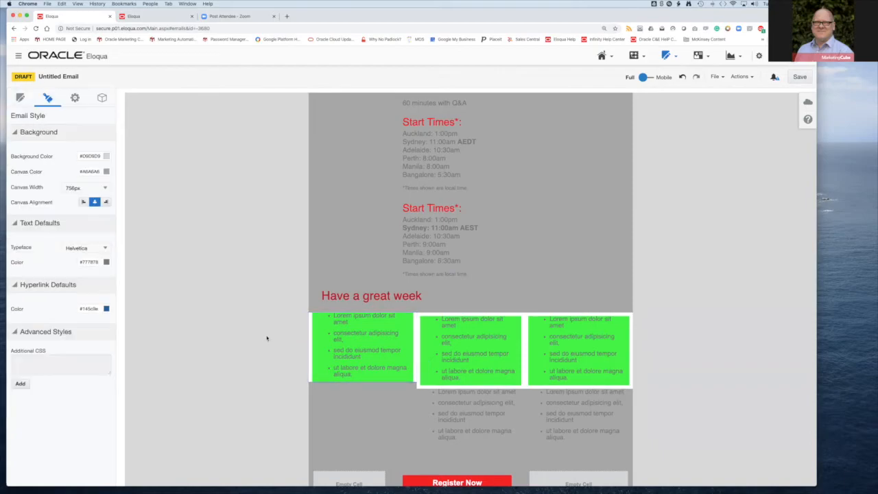
Select the three-column layout around the bulleted lists and turn on its solid border
left_click(312, 341)
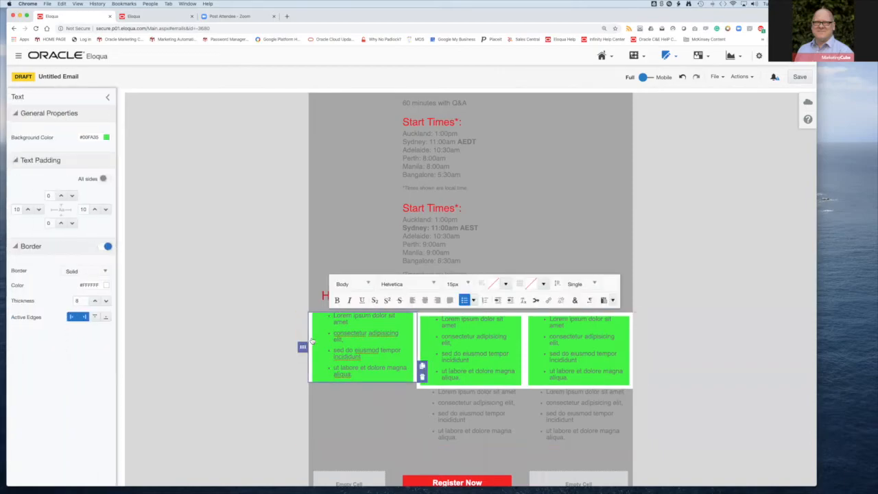
left_click(304, 336)
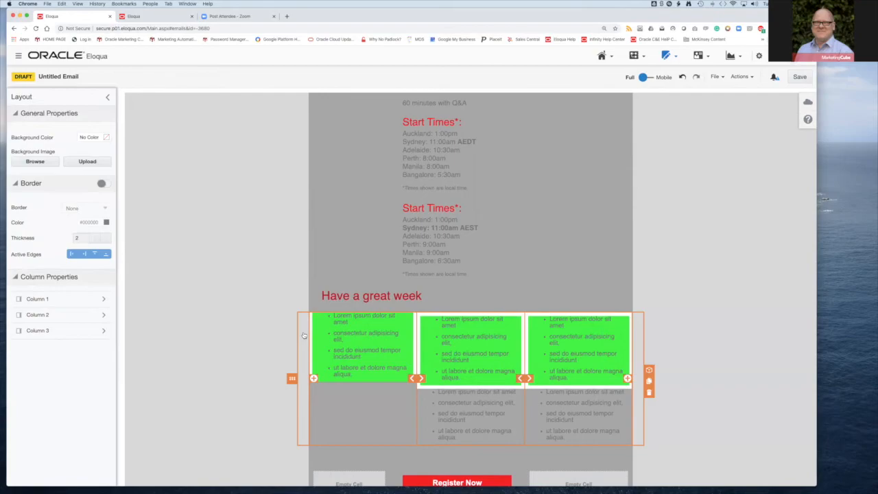
left_click(103, 184)
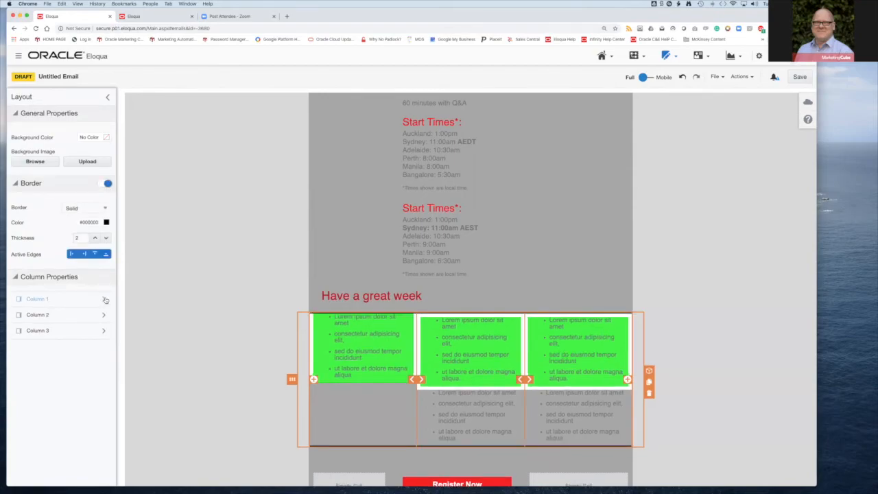
Give Column 1 of the bulleted-list layout a solid gold border with a thickness of 8
left_click(337, 340)
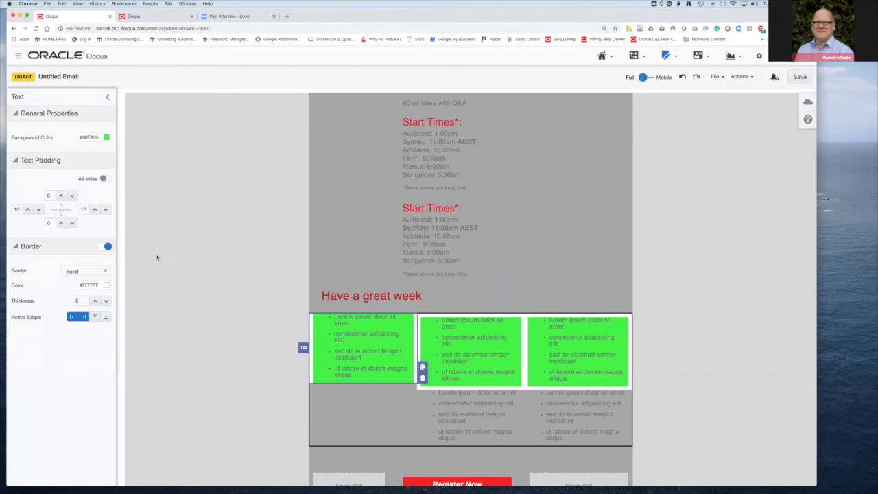
left_click(306, 368)
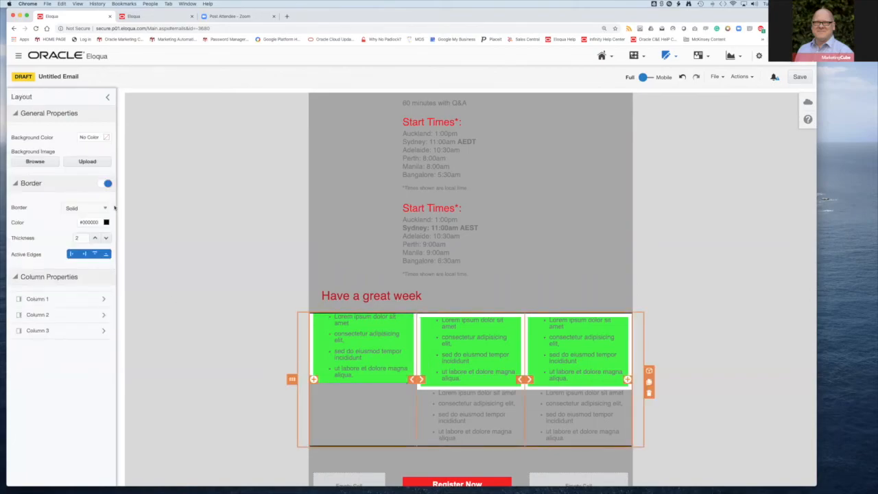
left_click(102, 301)
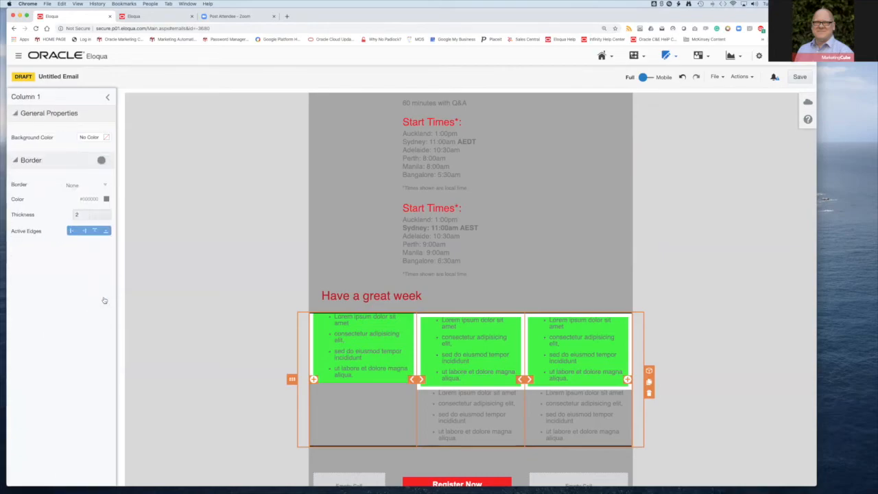
left_click(103, 159)
left_click(96, 215)
left_click(96, 214)
left_click(95, 215)
left_click(96, 215)
left_click(95, 215)
left_click(95, 215)
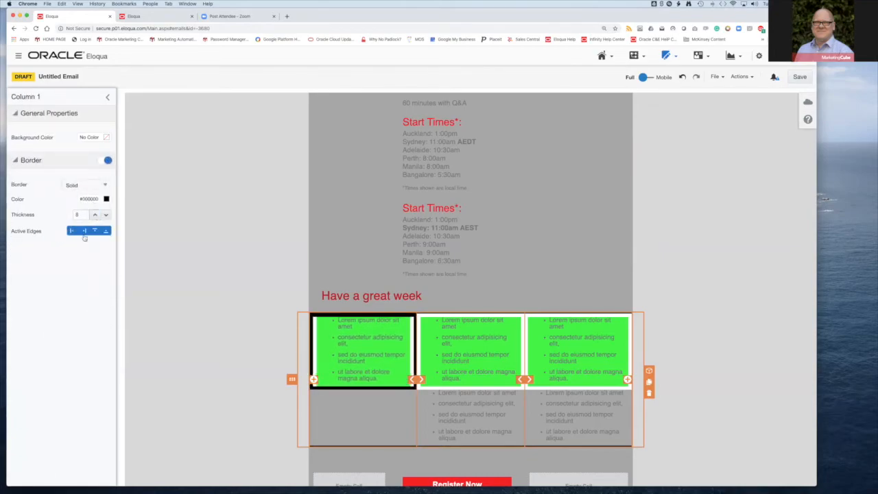
left_click(107, 199)
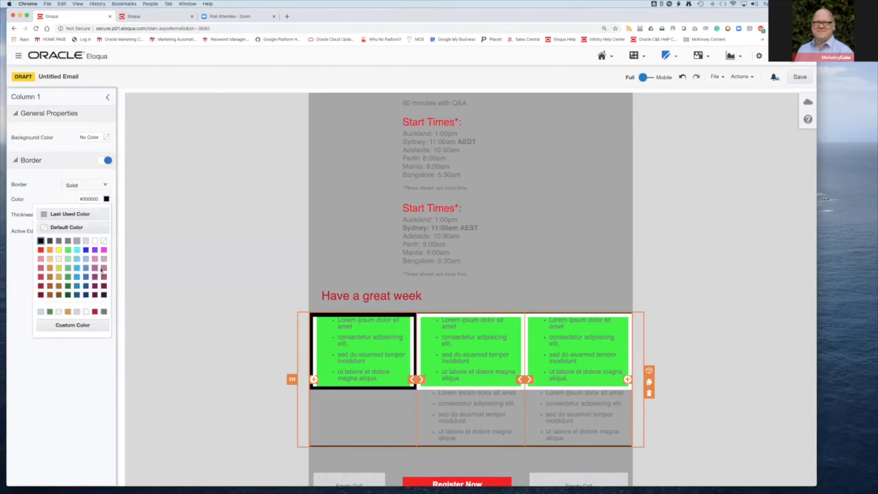
left_click(59, 277)
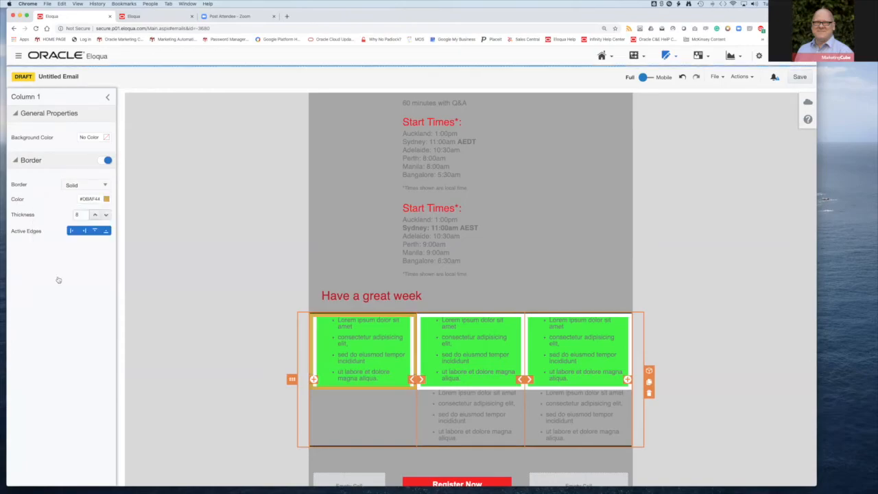
left_click(216, 273)
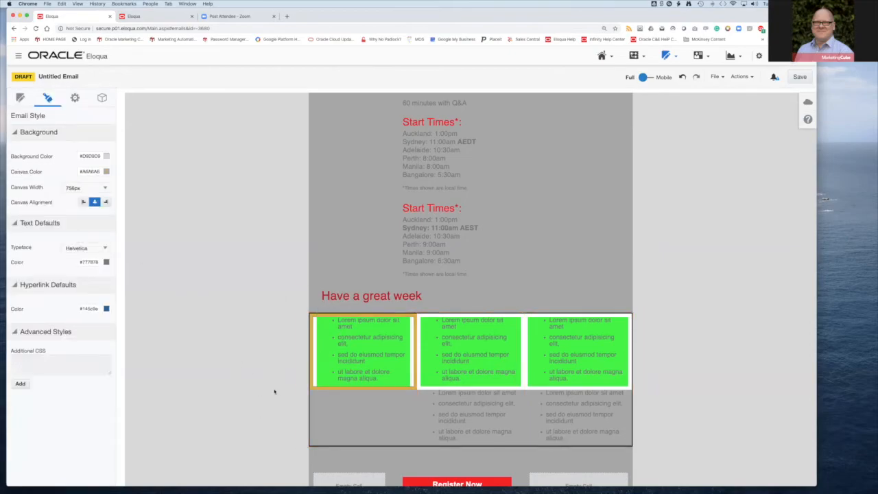
left_click(334, 348)
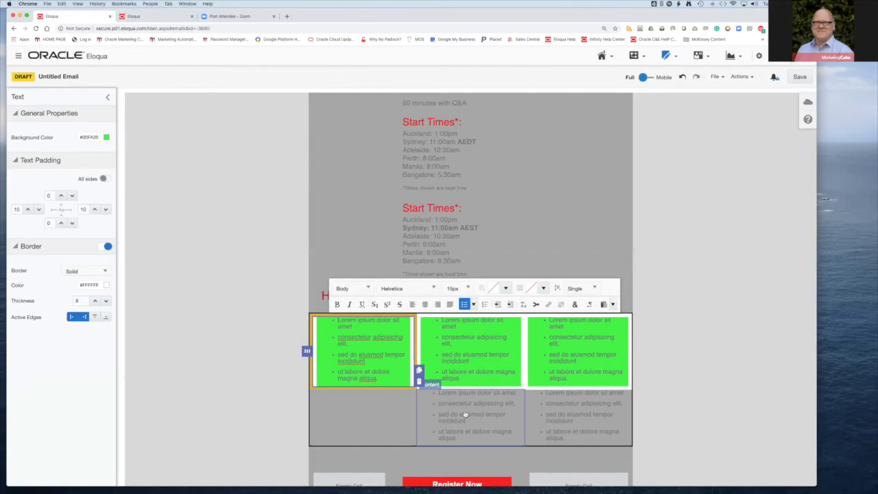
left_click(673, 241)
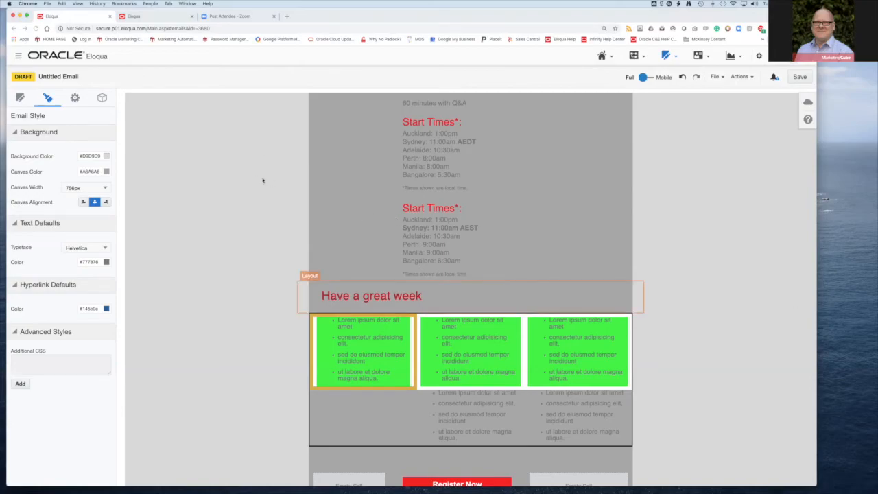
Leave the untitled email without saving and create a new multi-step campaign from a template
mouse_move(635, 56)
left_click(647, 74)
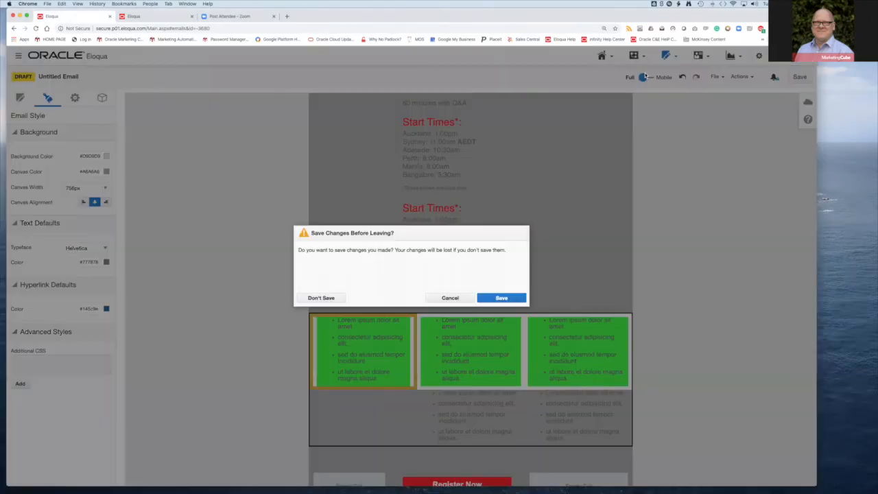
left_click(337, 298)
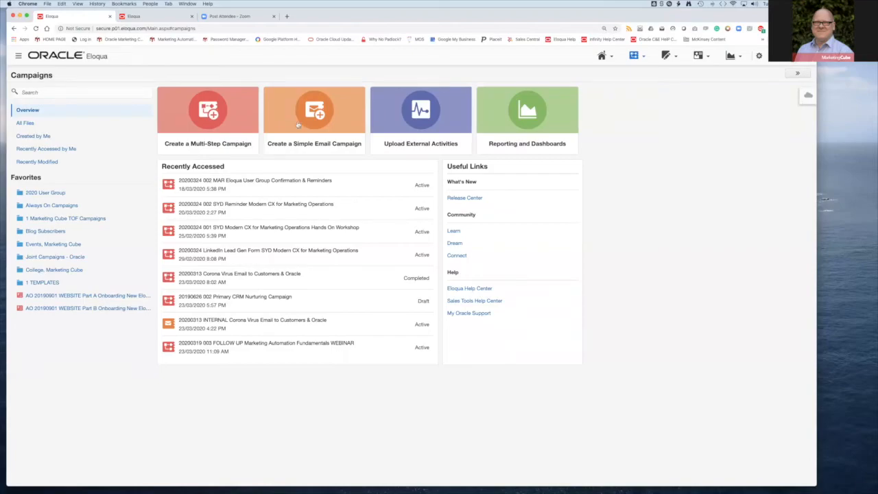
left_click(173, 129)
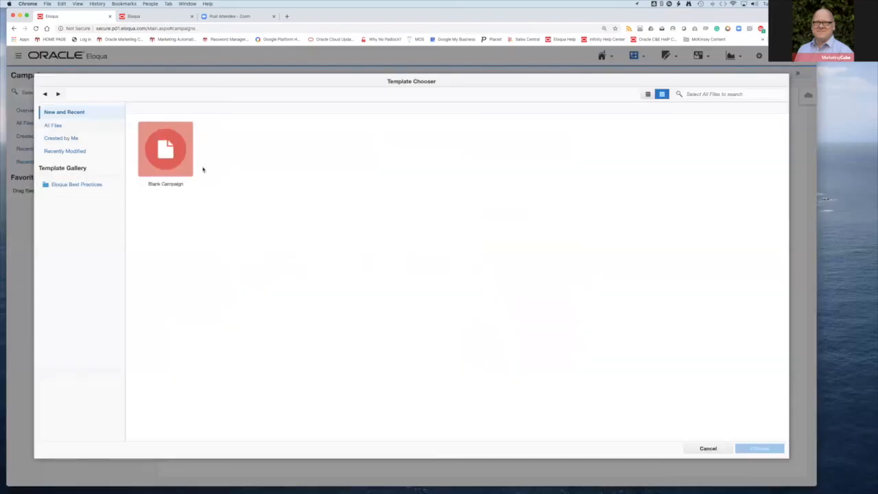
double_click(229, 146)
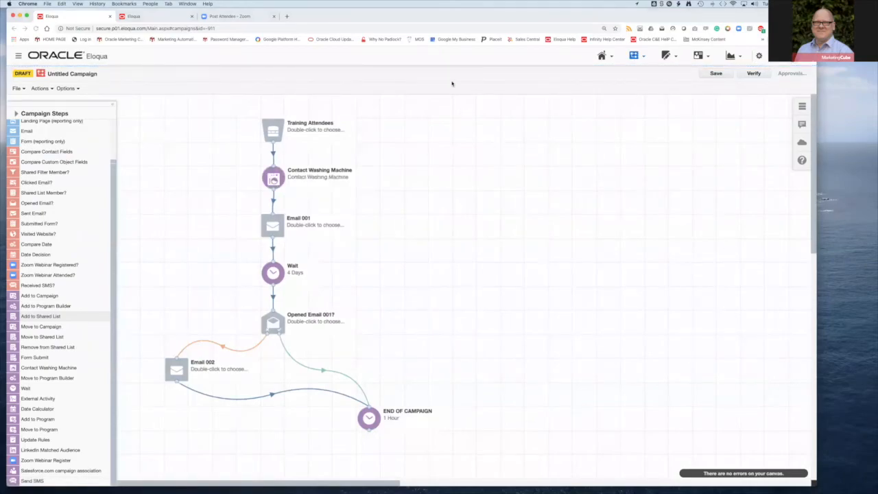
Open the new campaign's Campaign Fields and review the available Product options
left_click(76, 89)
left_click(87, 114)
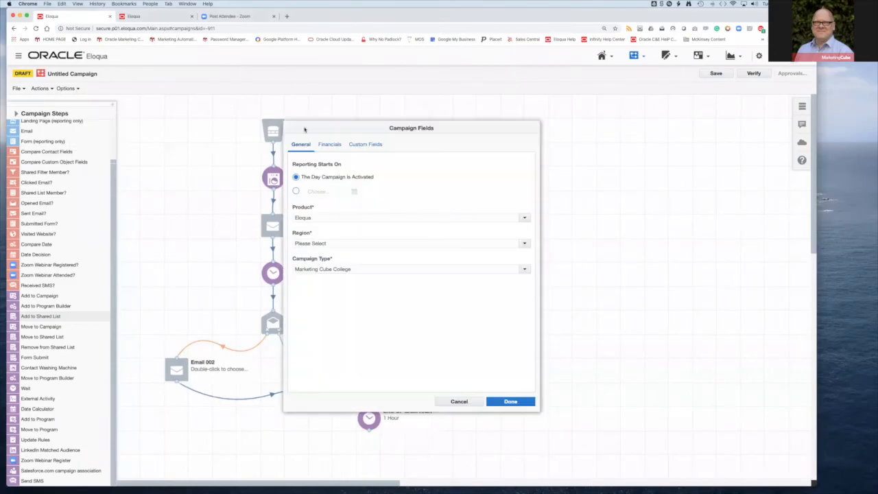
left_click(524, 218)
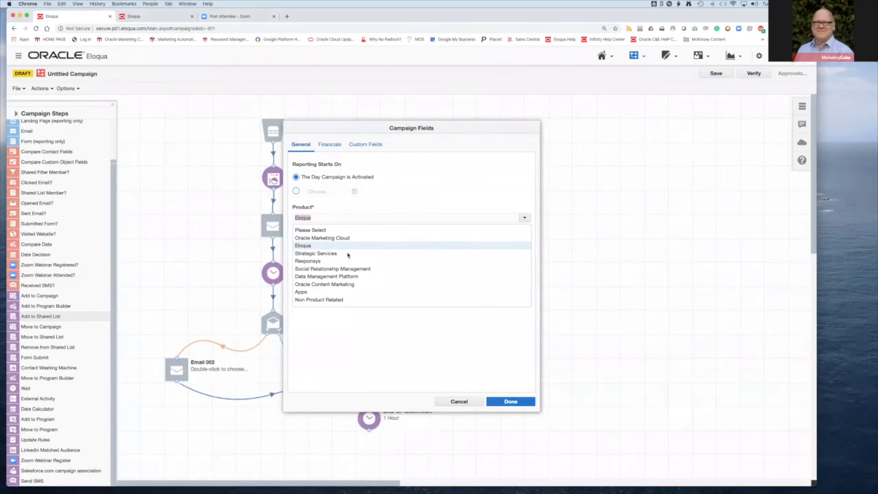
left_click(386, 195)
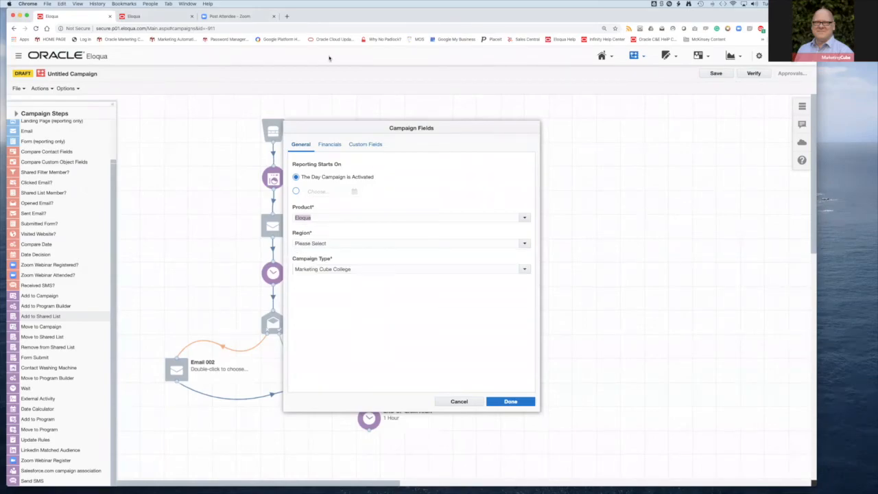
Switch to the second Eloqua browser tab and open the Campaign Analysis Overview dashboard
left_click(180, 21)
left_click(702, 56)
left_click(730, 56)
left_click(742, 71)
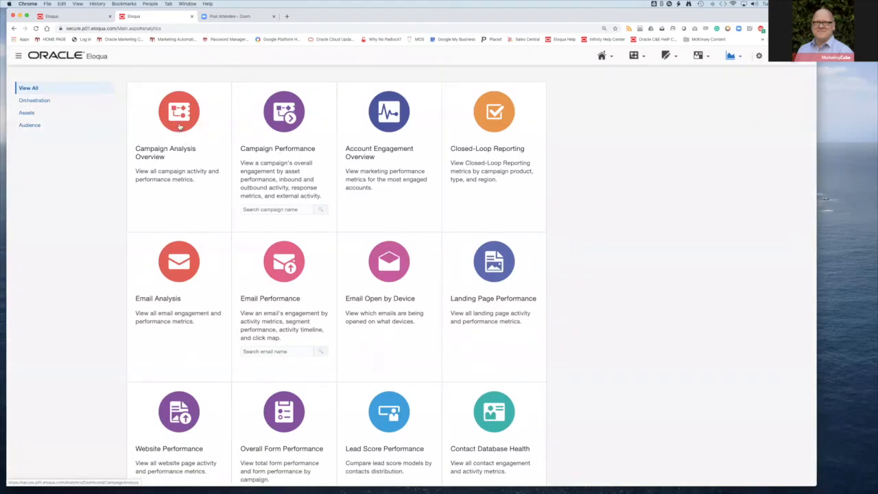
left_click(180, 130)
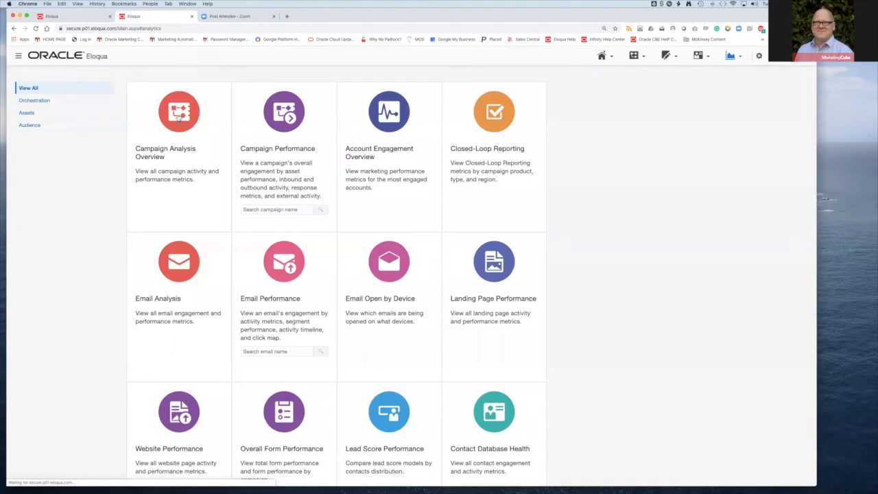
Break down the Campaign Analysis Overview dashboard by the Product campaign field
left_click(88, 15)
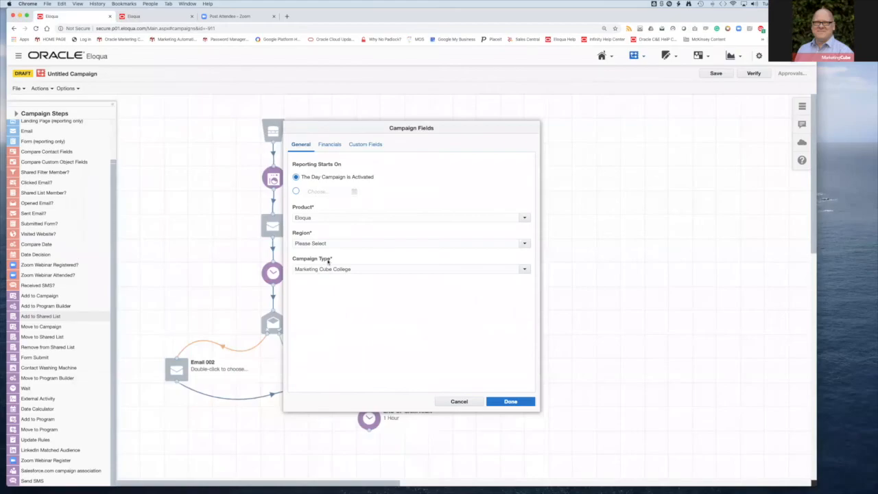
left_click(165, 16)
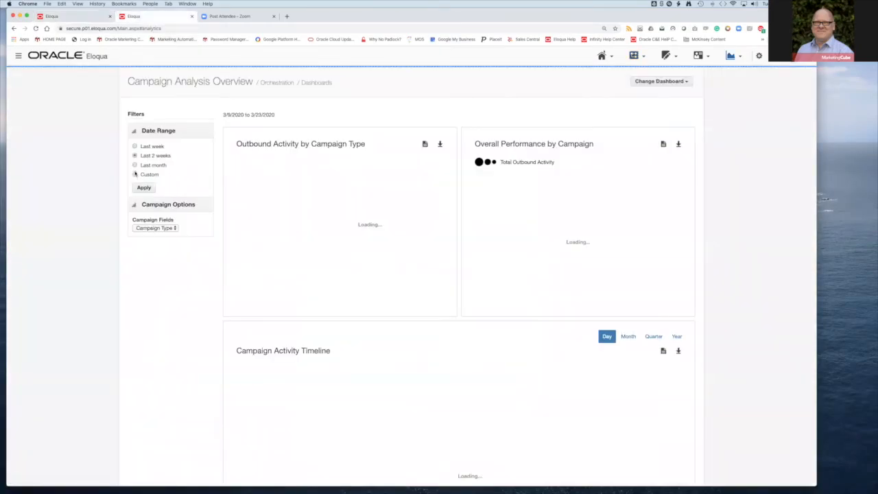
left_click(135, 166)
left_click(165, 229)
left_click(161, 238)
Return to the untitled campaign's fields, set Product to Strategic Services and check the Product options again
left_click(74, 16)
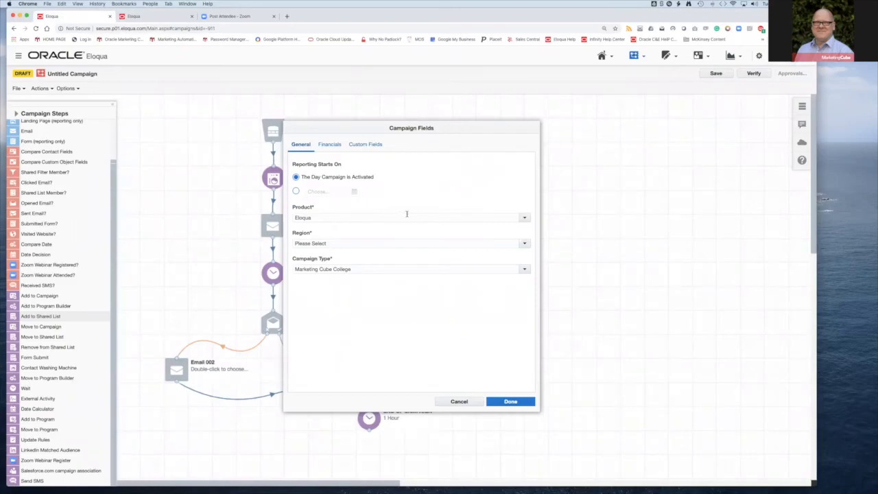
left_click(524, 217)
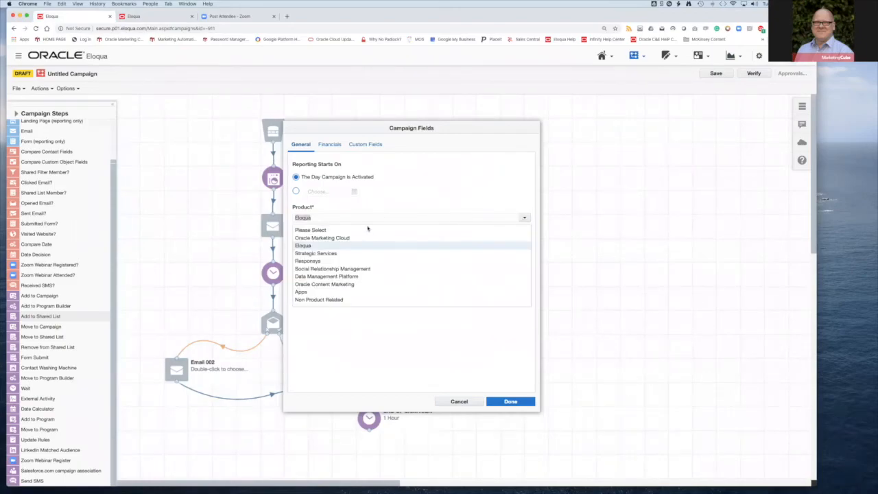
left_click(338, 254)
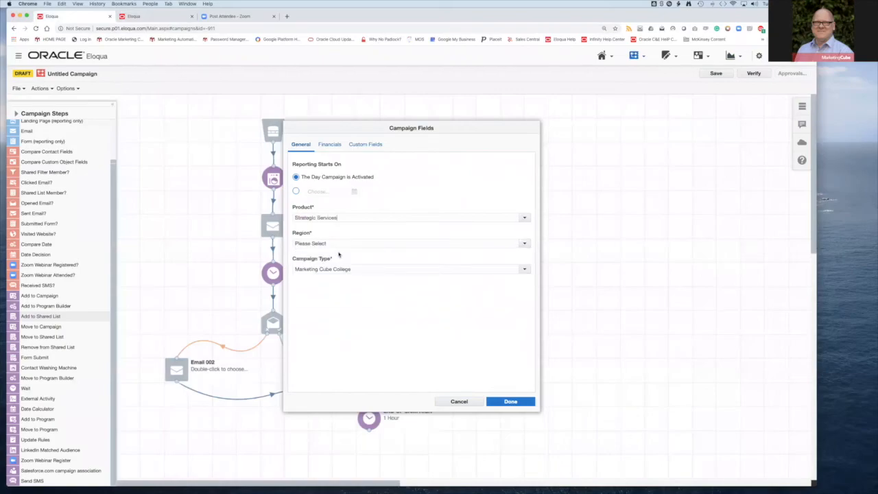
left_click(526, 219)
left_click(347, 213)
Return to the Campaign Analysis Overview dashboard and break it down by Campaign Type
left_click(146, 17)
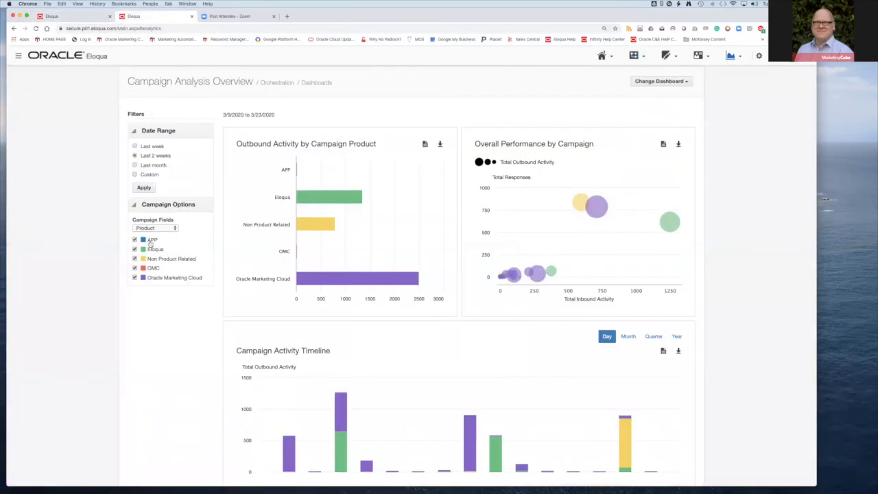
left_click(171, 228)
left_click(155, 221)
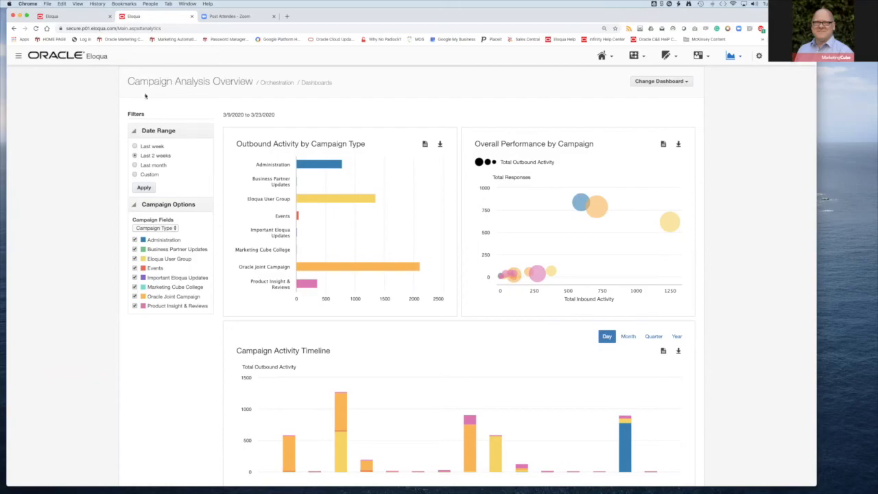
Cancel the campaign field changes and leave the untitled campaign for the Campaigns overview without saving
left_click(82, 20)
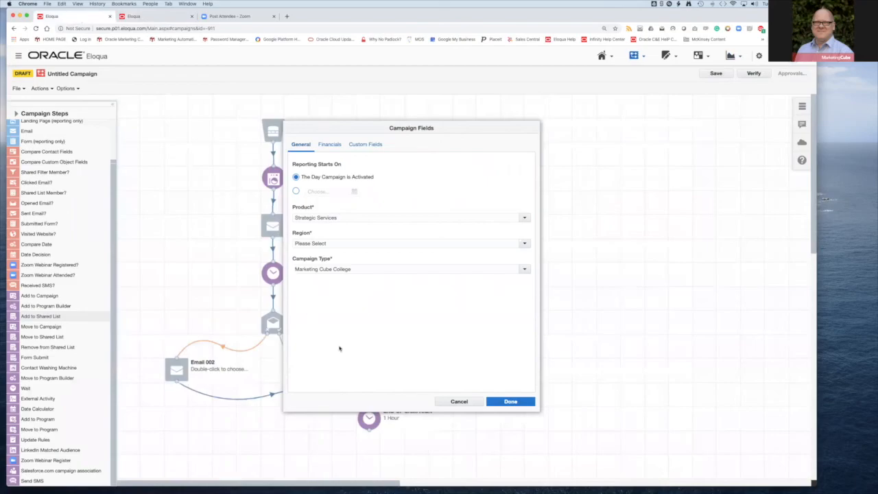
left_click(457, 401)
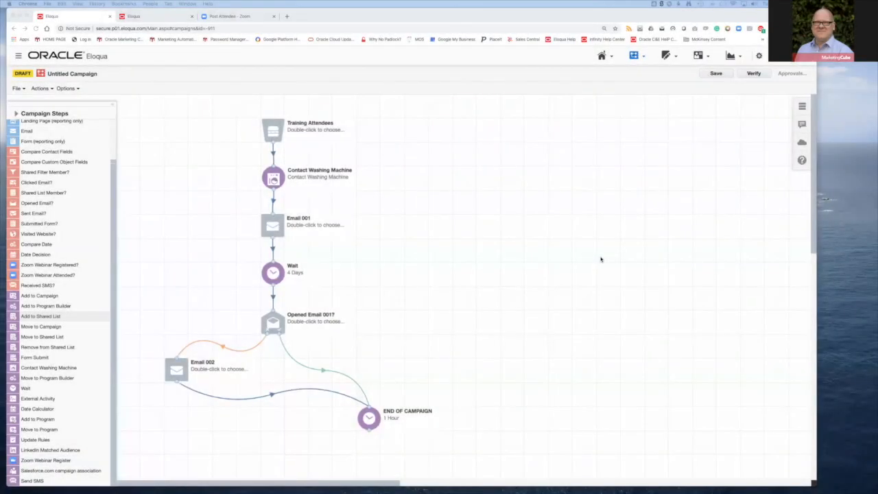
left_click(643, 57)
left_click(643, 57)
left_click(650, 76)
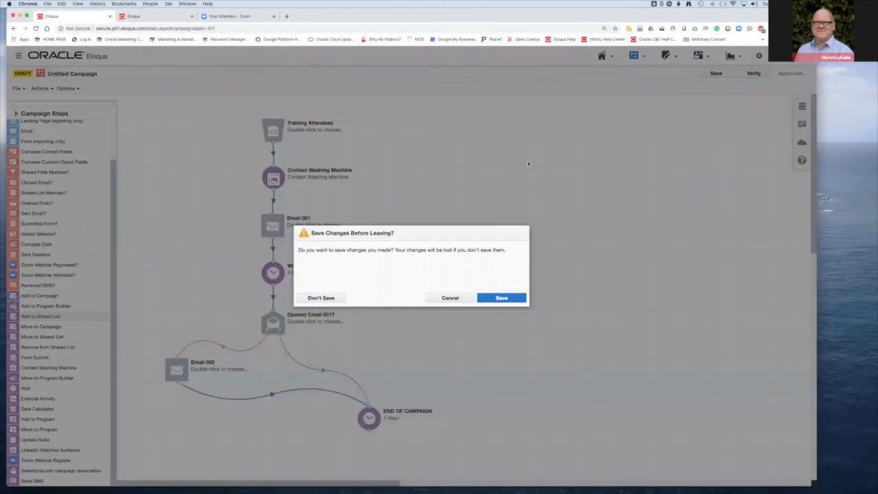
left_click(336, 299)
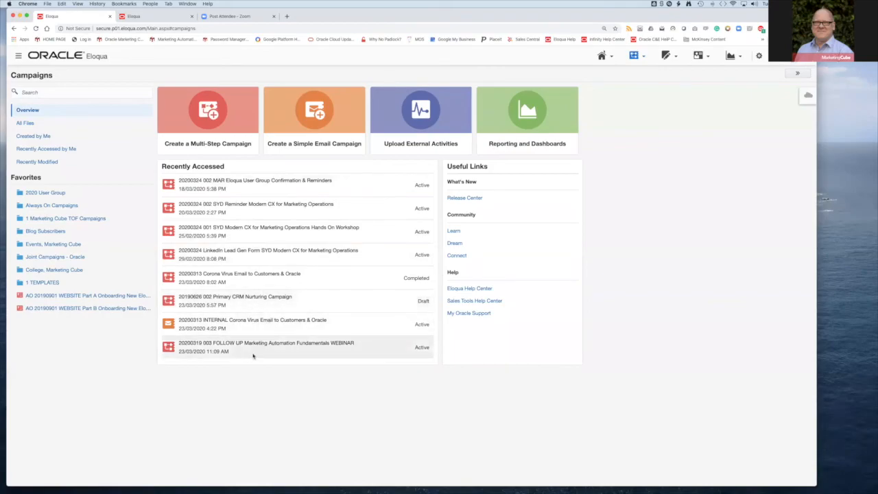
left_click(235, 207)
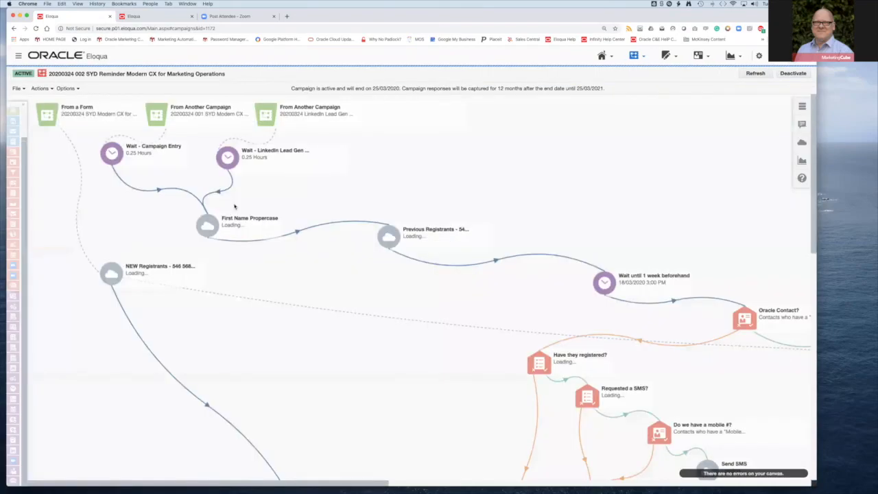
left_click(802, 107)
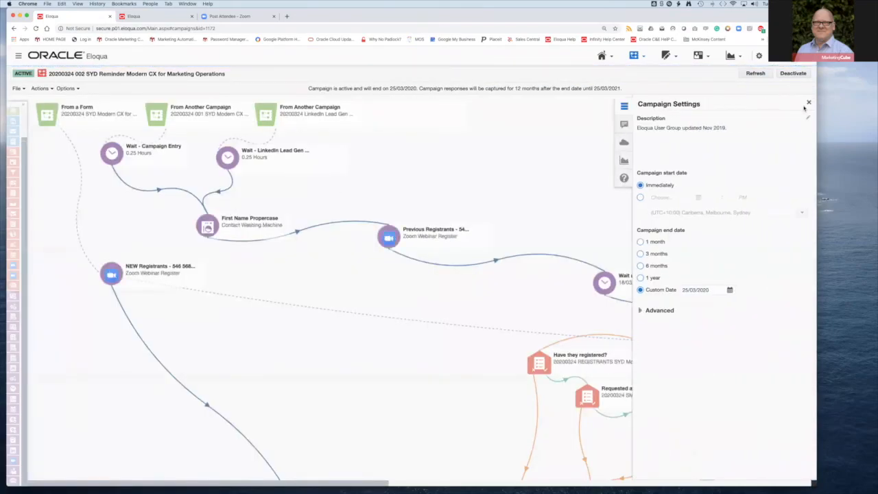
left_click(624, 161)
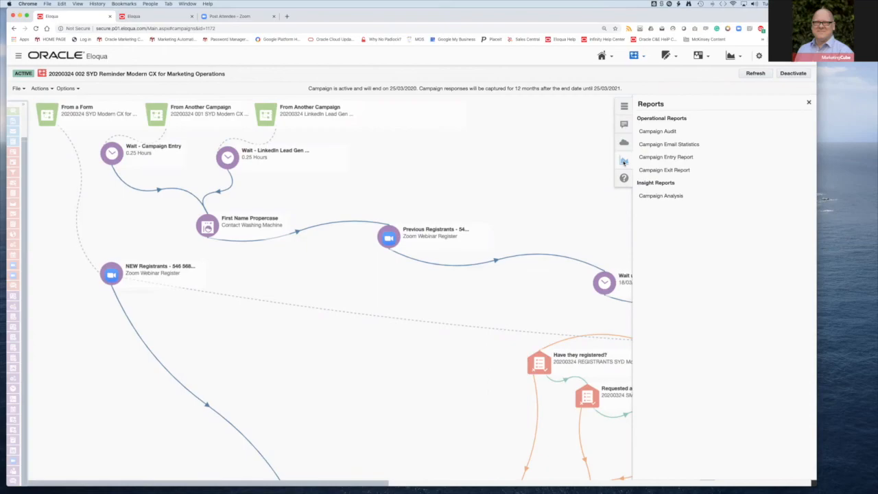
left_click(667, 145)
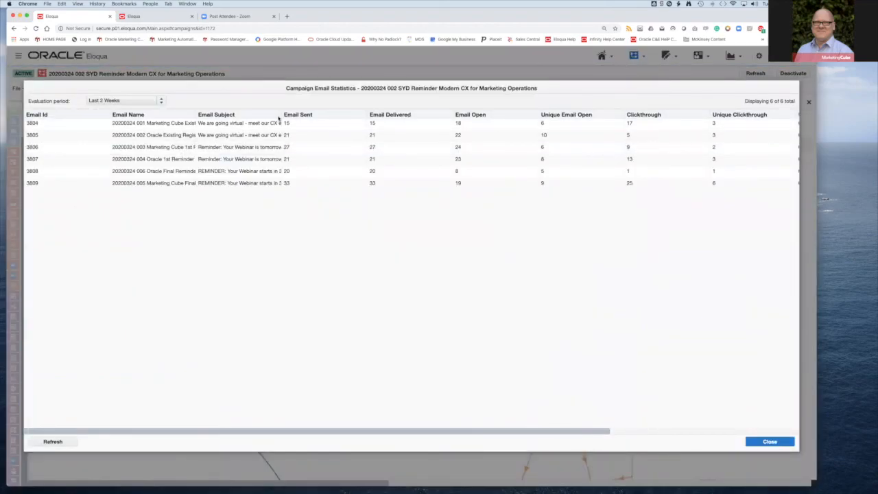
Widen the Email Subject and Email Name columns of the statistics report and narrow the Email Id column
left_click_drag(282, 114, 352, 116)
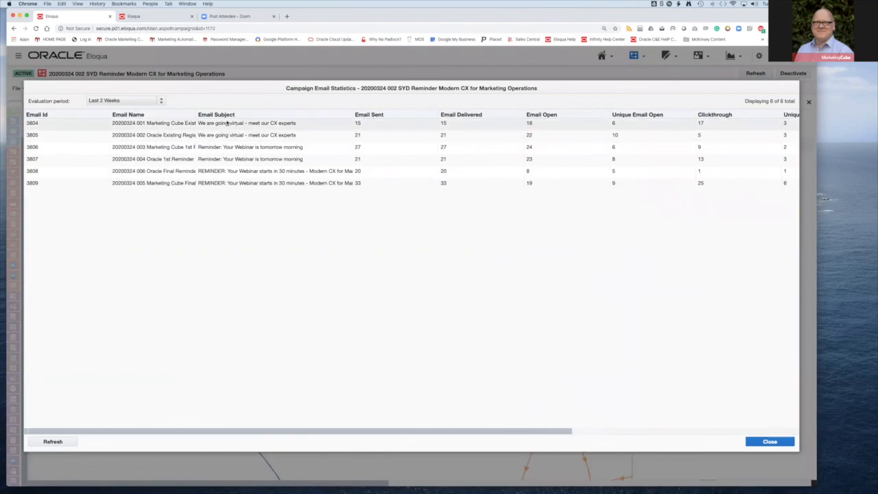
left_click_drag(196, 117, 323, 117)
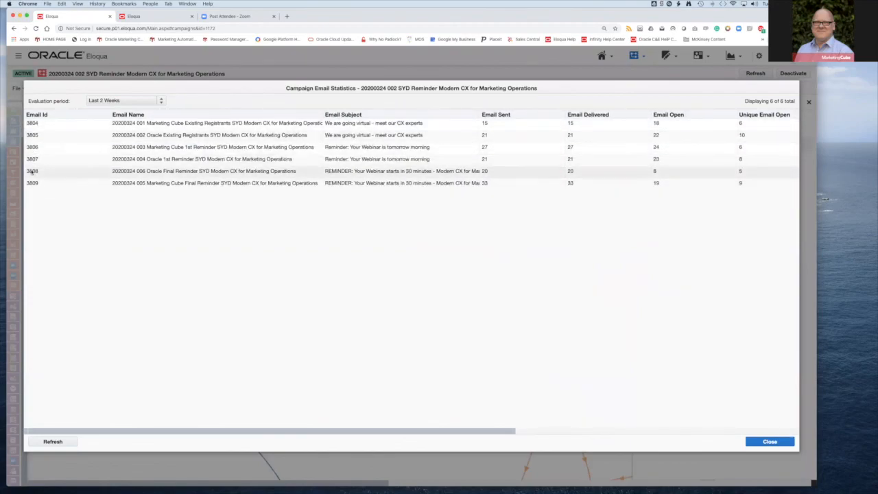
left_click_drag(109, 115, 67, 114)
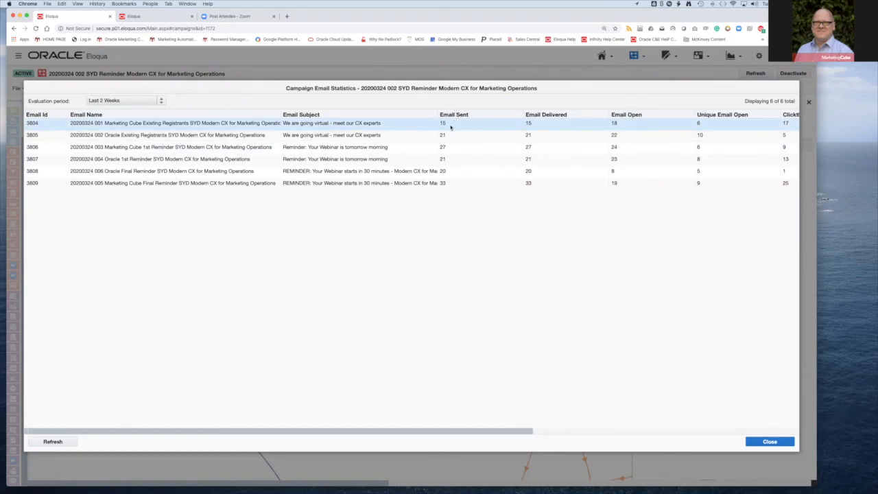
Set the email statistics evaluation period to Last 3 Months, review the figures and close the report
left_click(162, 102)
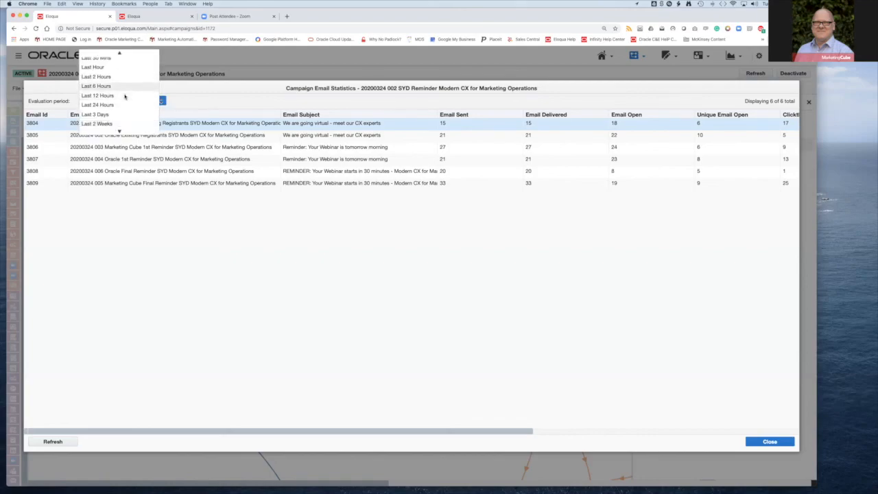
scroll(129, 105, "down", 3)
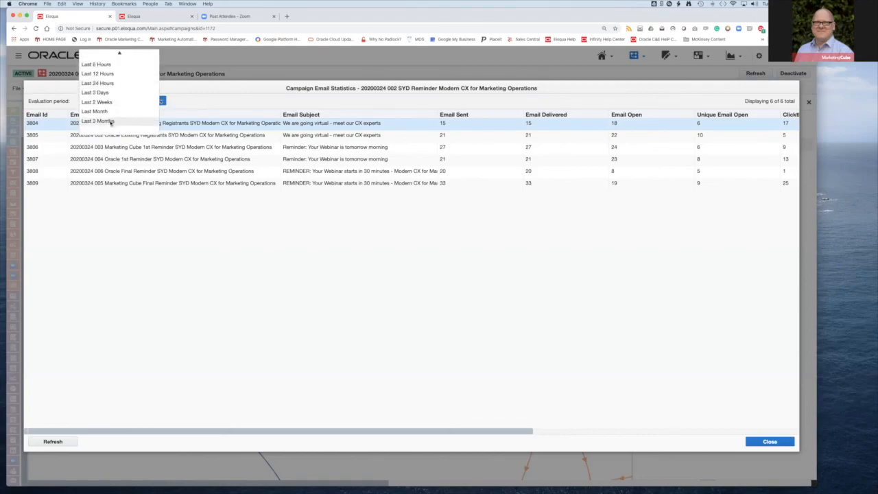
left_click(109, 121)
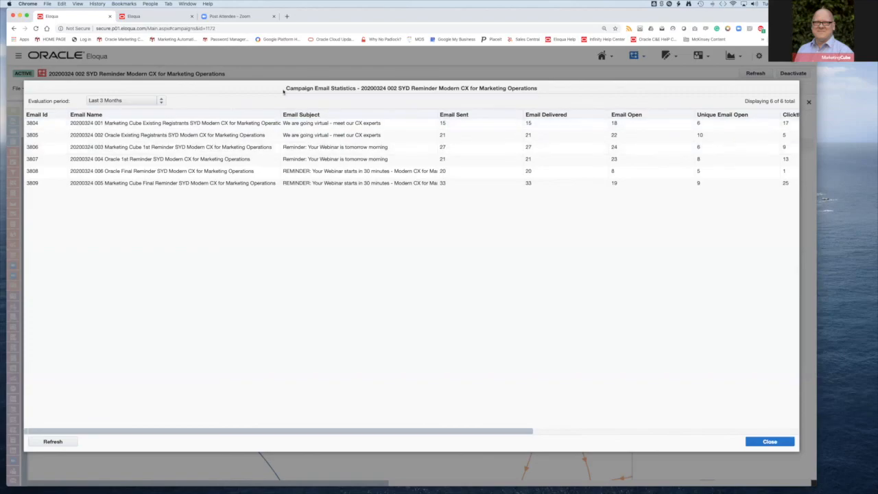
left_click(161, 102)
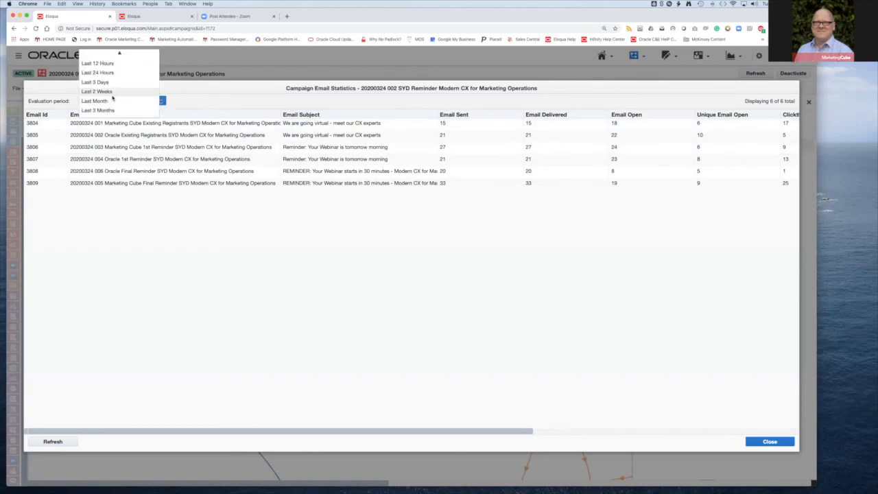
left_click(103, 110)
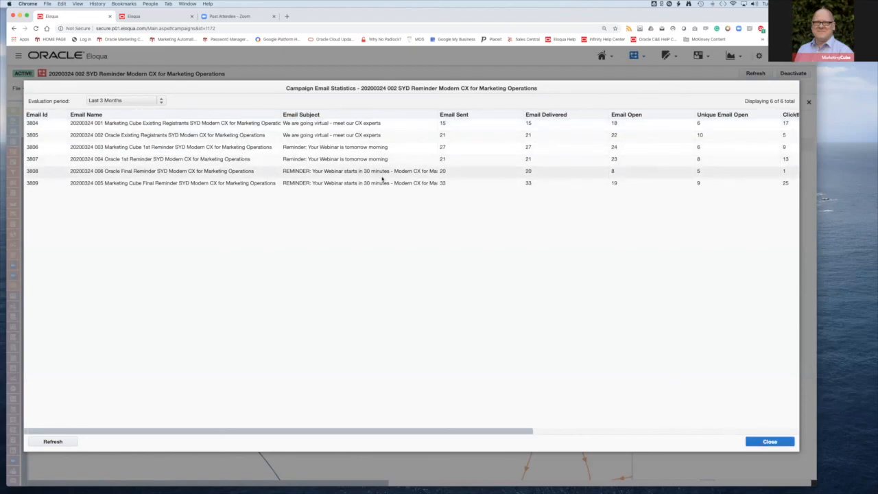
left_click(755, 441)
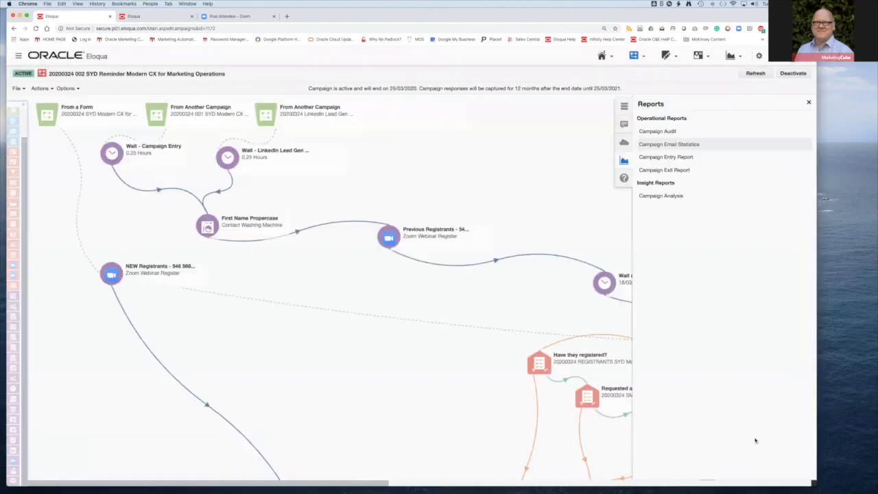